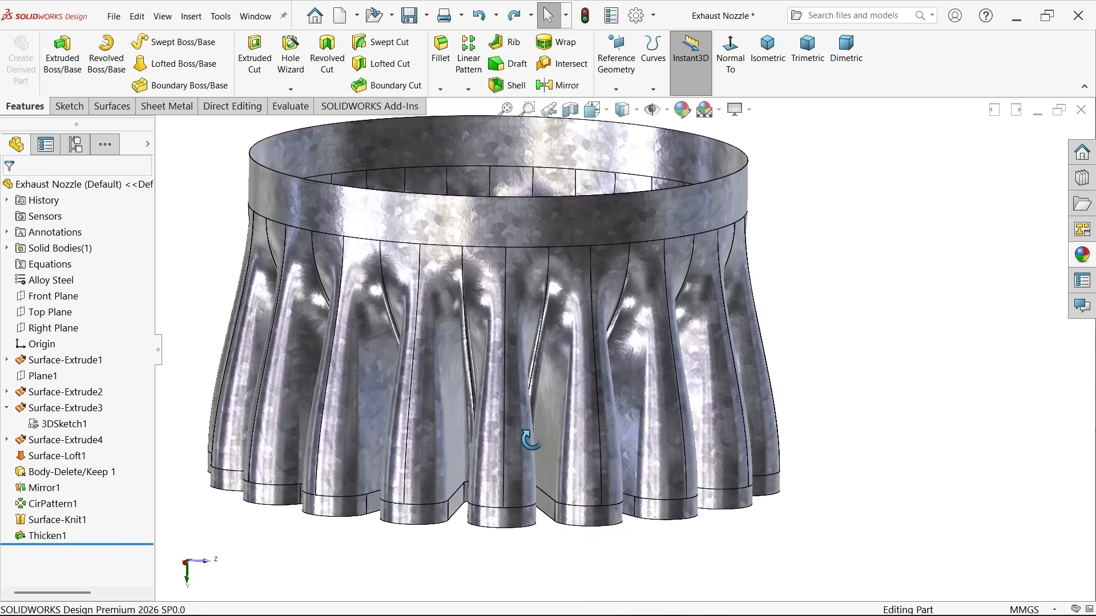
- Examine the finished exhaust nozzle from the outside, underneath and inside, including its pleated lobes and upper ring
{"action": "middle_click_drag", "start_coordinate": [594, 456], "coordinate": [562, 225]}
{"action": "middle_click_drag", "start_coordinate": [576, 174], "coordinate": [609, 233]}
{"action": "scroll", "coordinate": [574, 258], "scroll_direction": "down", "scroll_amount": 2}
{"action": "scroll", "coordinate": [597, 377], "scroll_direction": "down", "scroll_amount": 3}
{"action": "middle_click_drag", "start_coordinate": [567, 377], "coordinate": [548, 257]}
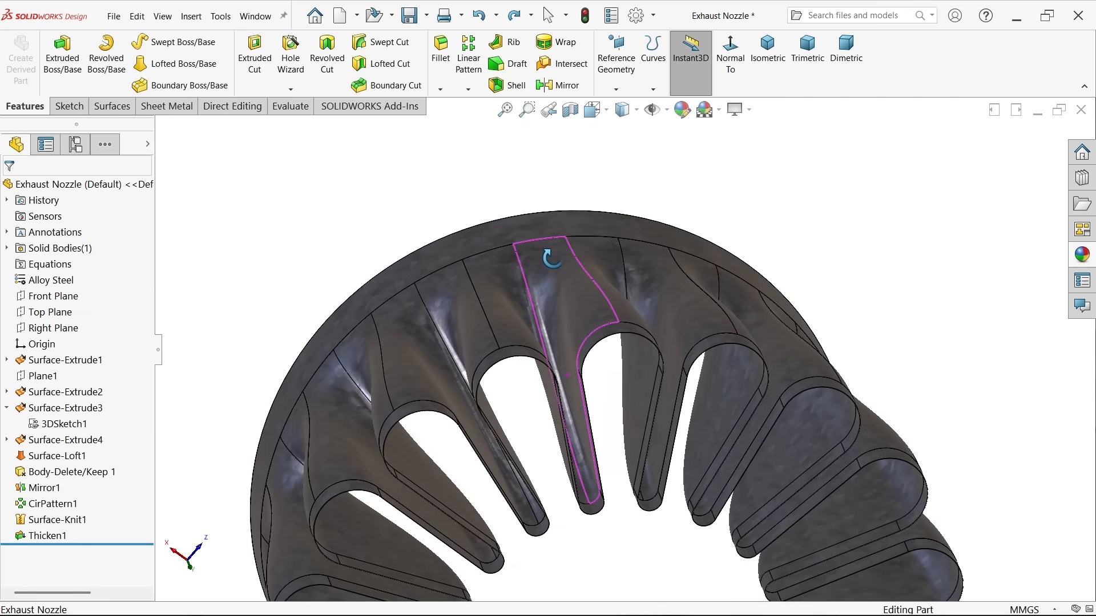
{"action": "scroll", "coordinate": [567, 294], "scroll_direction": "up", "scroll_amount": 5}
{"action": "middle_click_drag", "start_coordinate": [567, 295], "coordinate": [645, 272]}
{"action": "scroll", "coordinate": [579, 381], "scroll_direction": "down", "scroll_amount": 5}
{"action": "scroll", "coordinate": [596, 388], "scroll_direction": "up", "scroll_amount": 3}
{"action": "scroll", "coordinate": [670, 401], "scroll_direction": "down", "scroll_amount": 3}
{"action": "scroll", "coordinate": [677, 340], "scroll_direction": "up", "scroll_amount": 2}
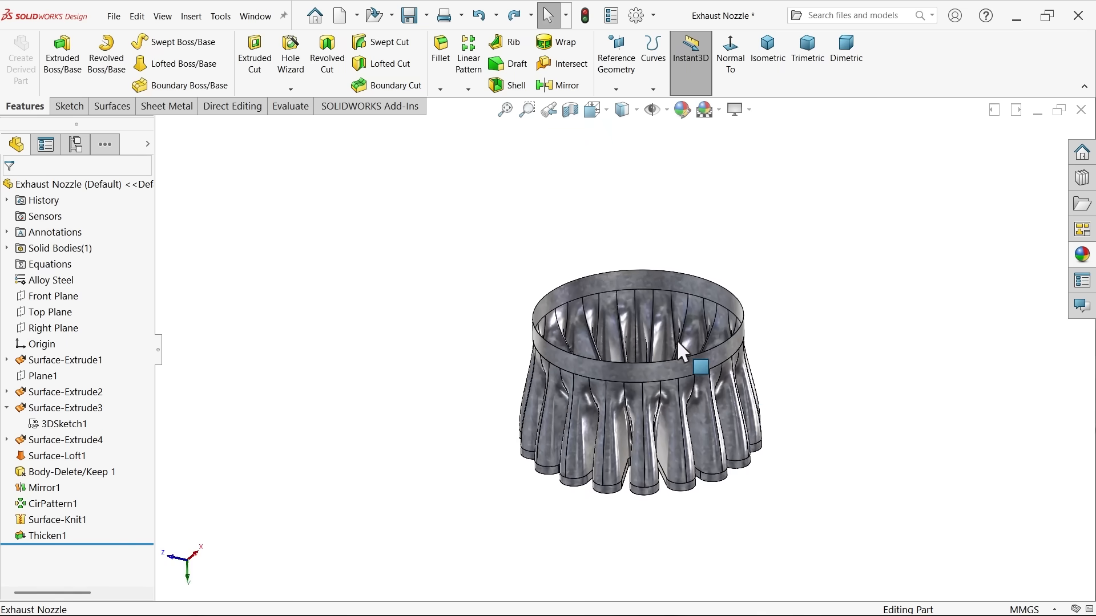
{"action": "scroll", "coordinate": [702, 371], "scroll_direction": "down", "scroll_amount": 1}
{"action": "scroll", "coordinate": [705, 381], "scroll_direction": "down", "scroll_amount": 1}
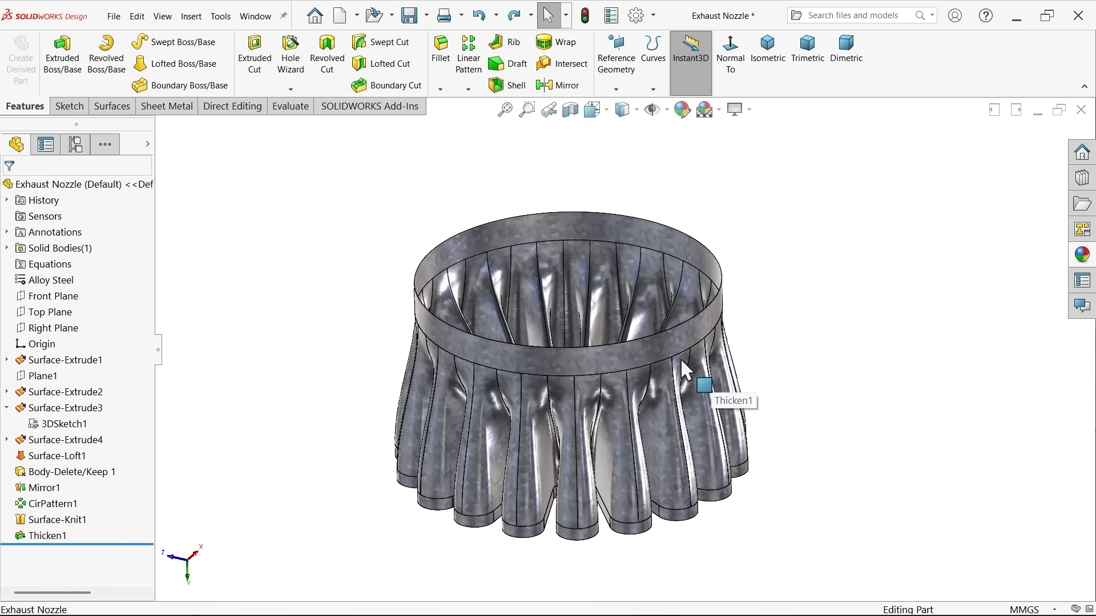
- Close the finished exhaust nozzle part and start a sketch on the Top Plane of the new part
{"action": "left_click", "coordinate": [1082, 110]}
{"action": "left_click", "coordinate": [519, 298]}
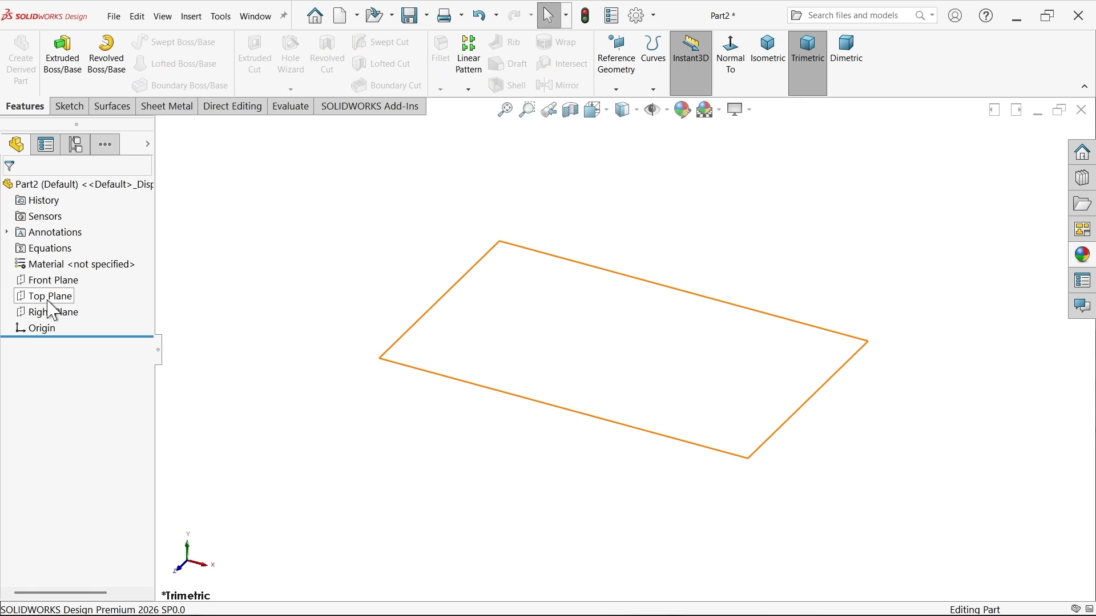
{"action": "left_click", "coordinate": [49, 301]}
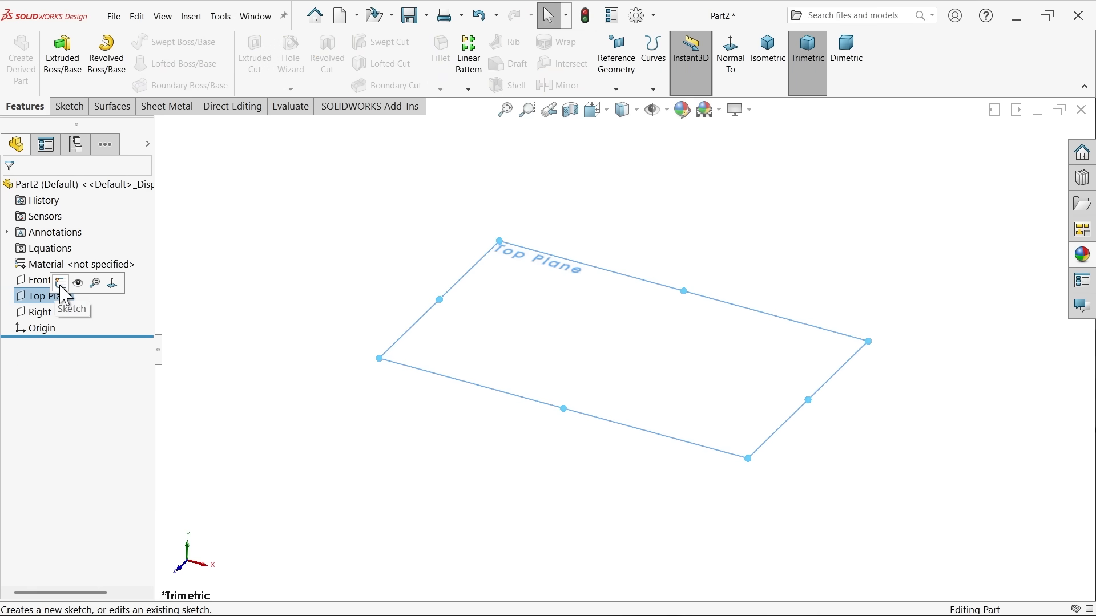
{"action": "left_click", "coordinate": [60, 283]}
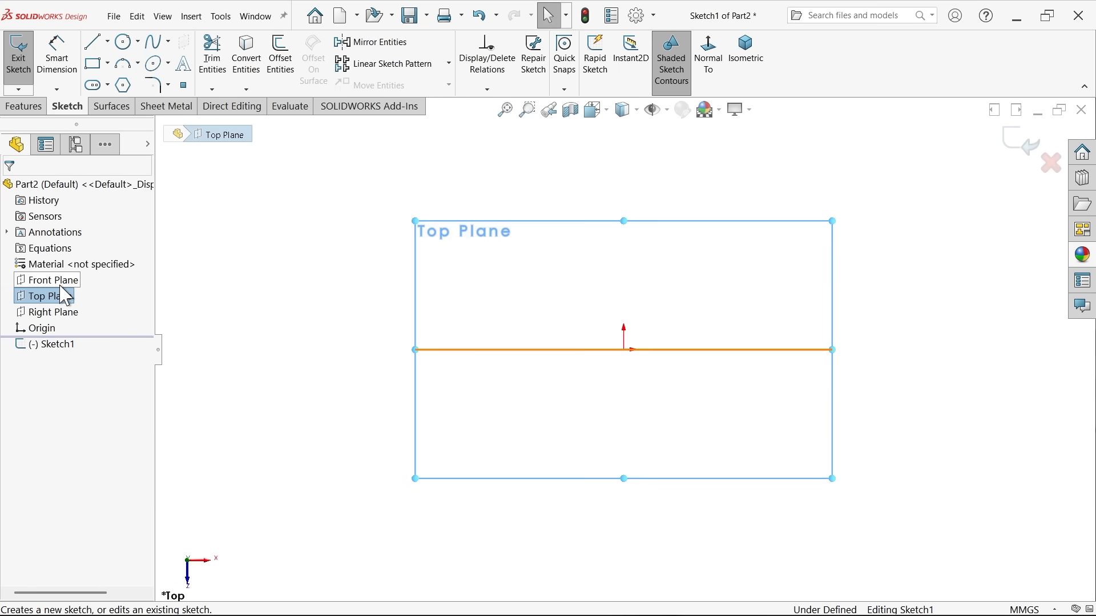
- Sketch a slanted line from the lower left up to the origin and a vertical line about 52 mm long straight down from it
{"action": "left_click", "coordinate": [93, 42]}
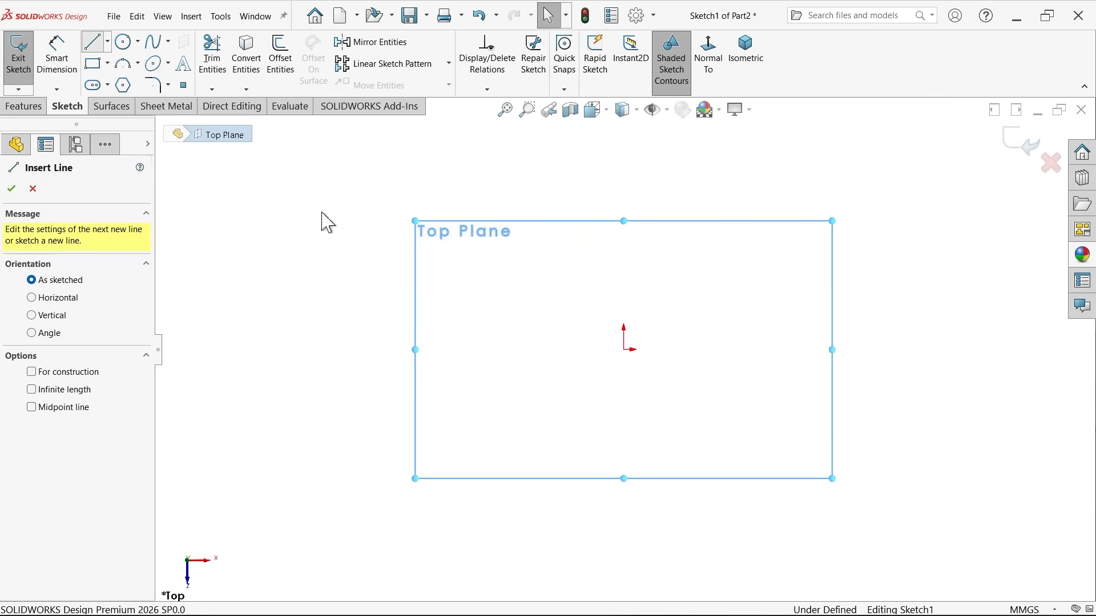
{"action": "left_click", "coordinate": [567, 459]}
{"action": "left_click", "coordinate": [624, 349]}
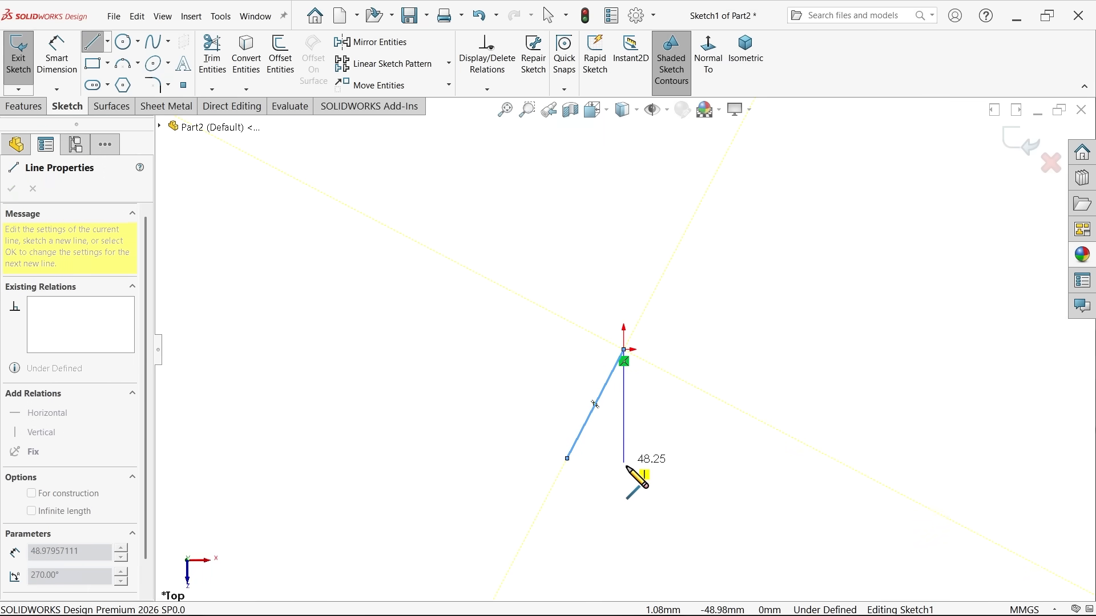
{"action": "left_click", "coordinate": [625, 472]}
{"action": "right_click", "coordinate": [655, 415]}
{"action": "left_click", "coordinate": [688, 424]}
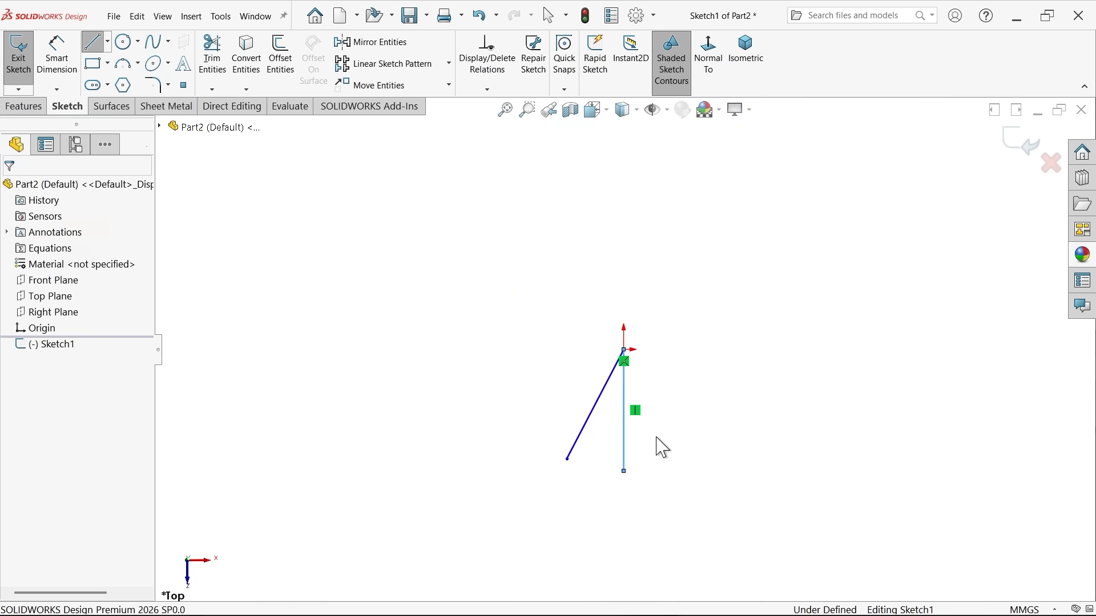
- Convert both the slanted and the vertical line to construction geometry
{"action": "scroll", "coordinate": [626, 471], "scroll_direction": "down", "scroll_amount": 3}
{"action": "left_click_drag", "start_coordinate": [669, 329], "coordinate": [531, 394]}
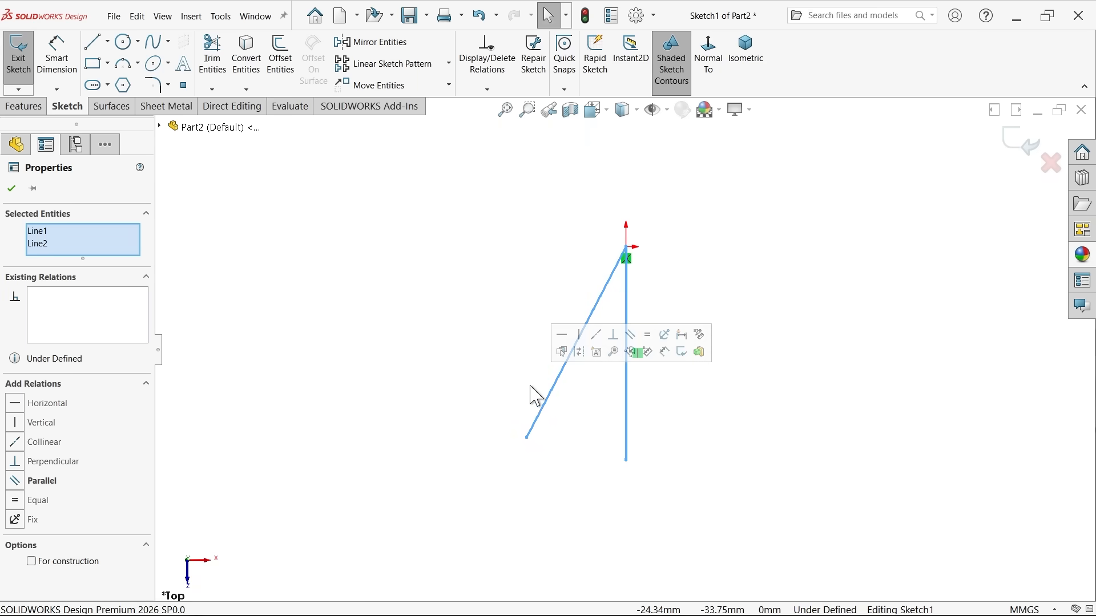
{"action": "left_click", "coordinate": [579, 352]}
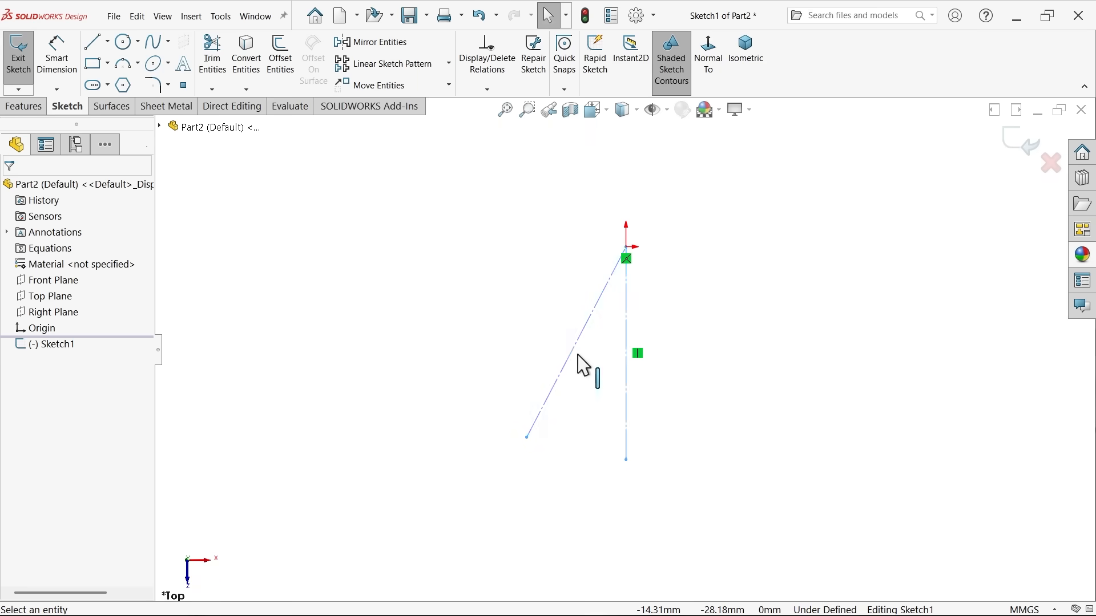
- Draw a centerpoint arc around the origin from the vertical line's lower end, sweeping about 25° toward the slanted line's end
{"action": "left_click", "coordinate": [138, 64]}
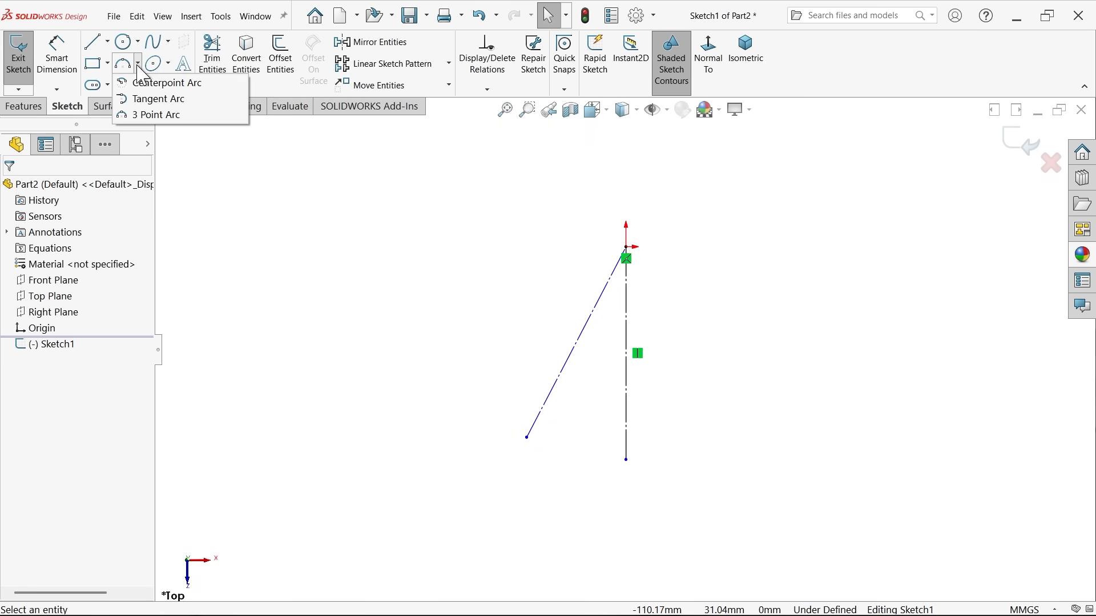
{"action": "left_click", "coordinate": [171, 83]}
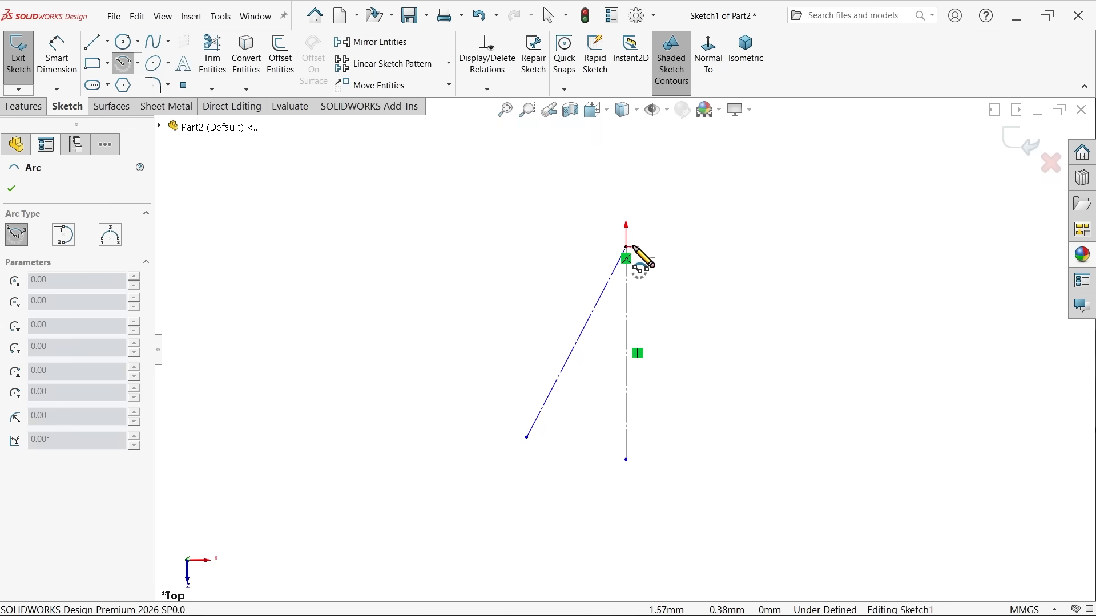
{"action": "left_click", "coordinate": [626, 247]}
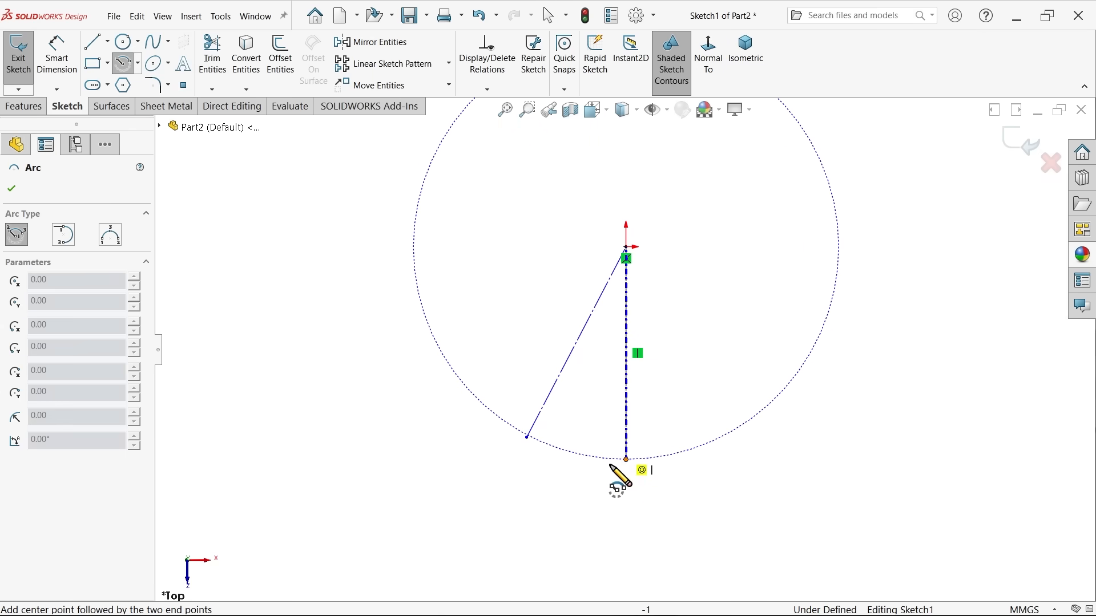
{"action": "left_click", "coordinate": [626, 460]}
{"action": "left_click", "coordinate": [537, 442]}
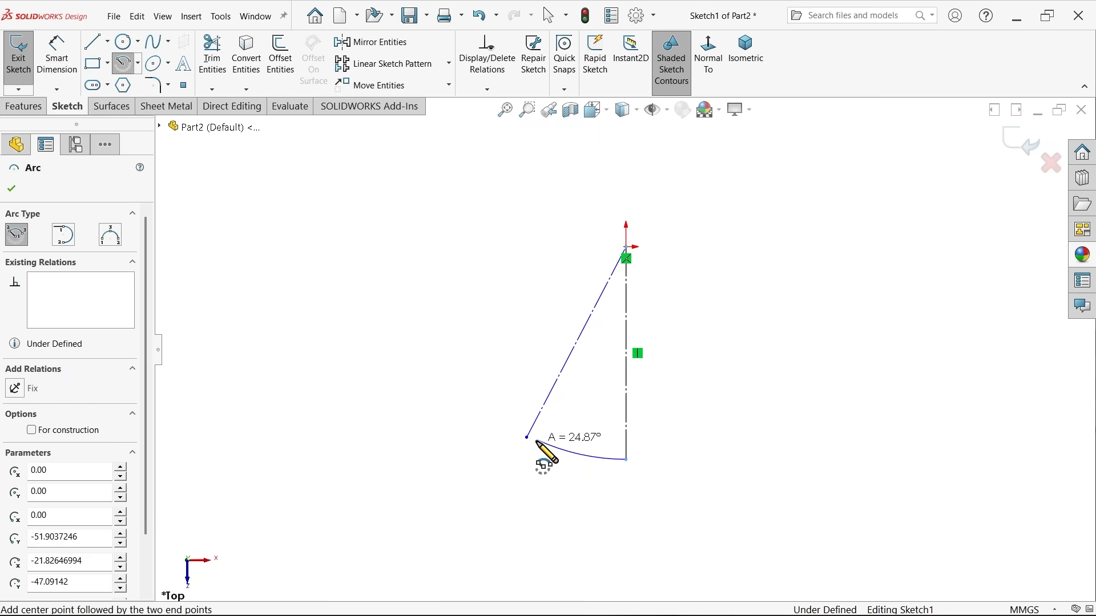
{"action": "right_click", "coordinate": [465, 349]}
{"action": "left_click", "coordinate": [511, 353]}
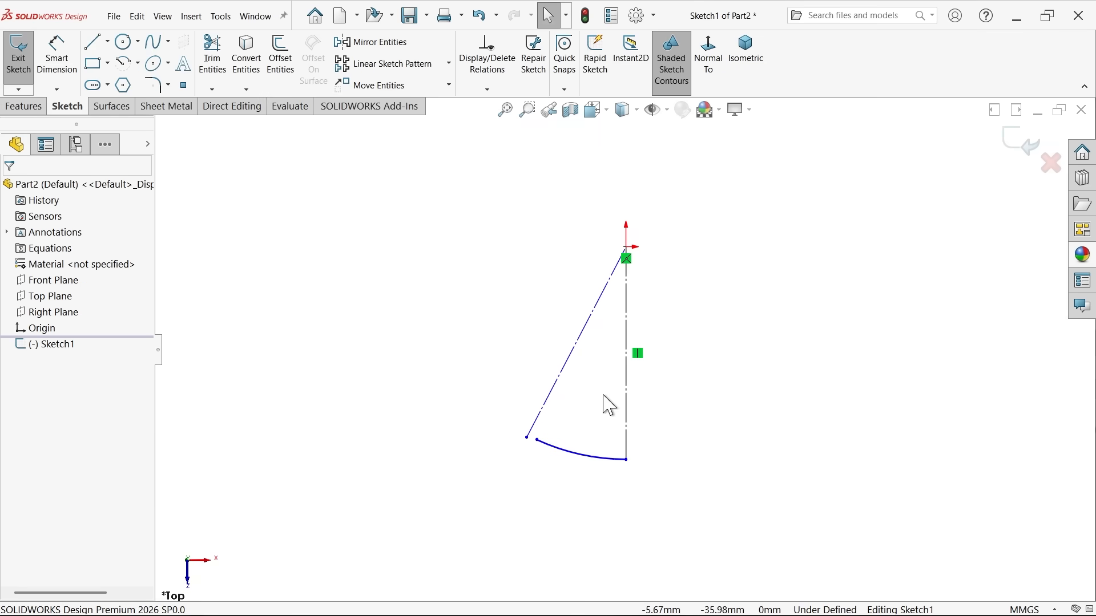
- Merge the arc's free endpoint with the lower endpoint of the slanted construction line
{"action": "scroll", "coordinate": [602, 404], "scroll_direction": "down", "scroll_amount": 3}
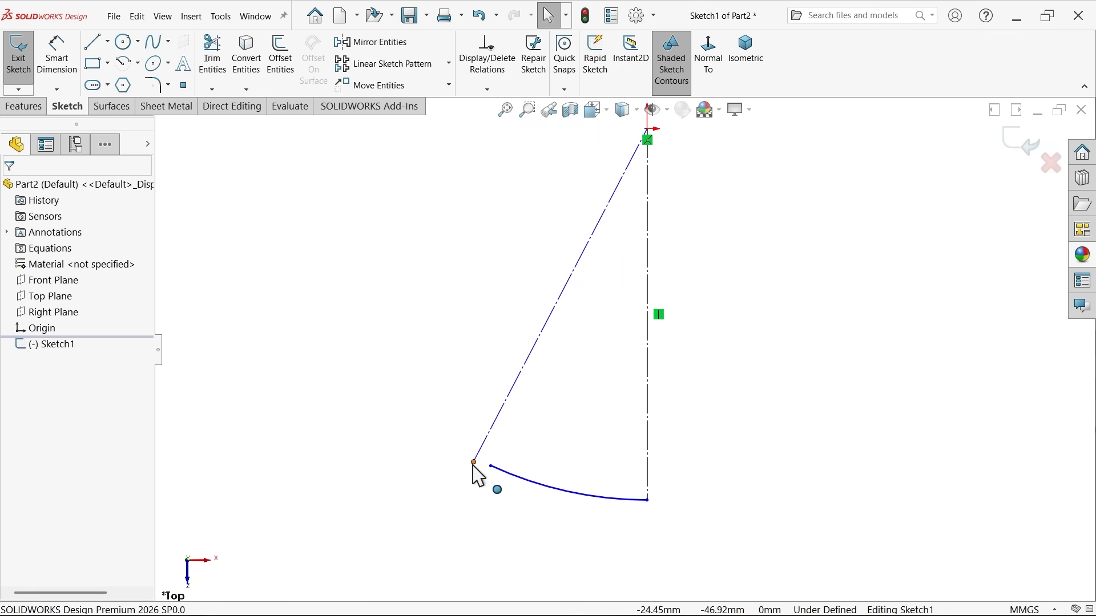
{"action": "left_click", "coordinate": [473, 463]}
{"action": "left_click", "coordinate": [492, 467], "text": "ctrl"}
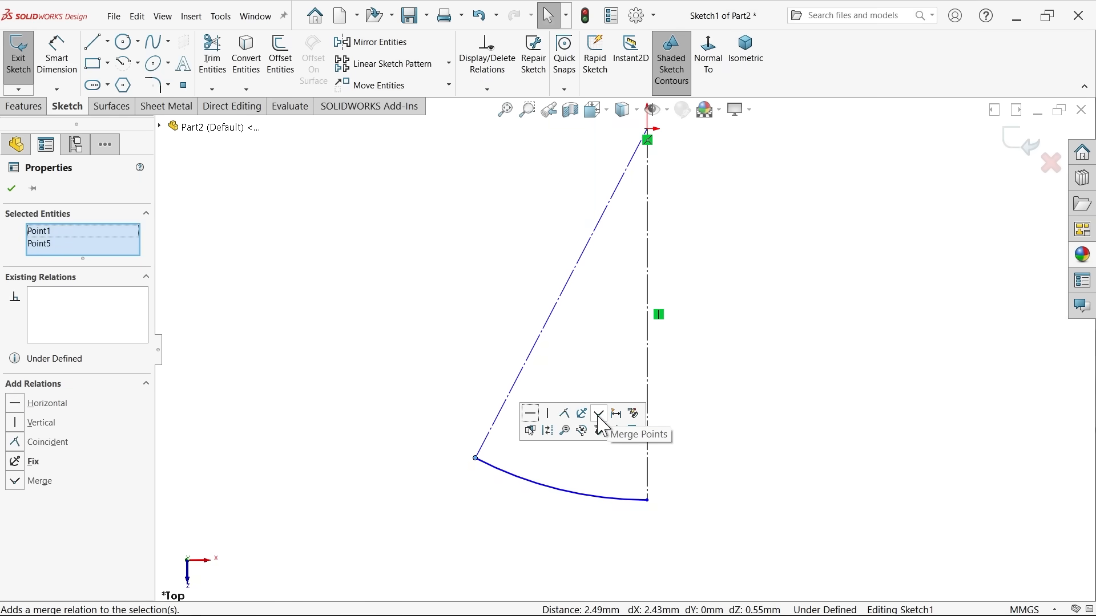
- Dimension the angle between the two construction lines as 10°
{"action": "left_click", "coordinate": [56, 60]}
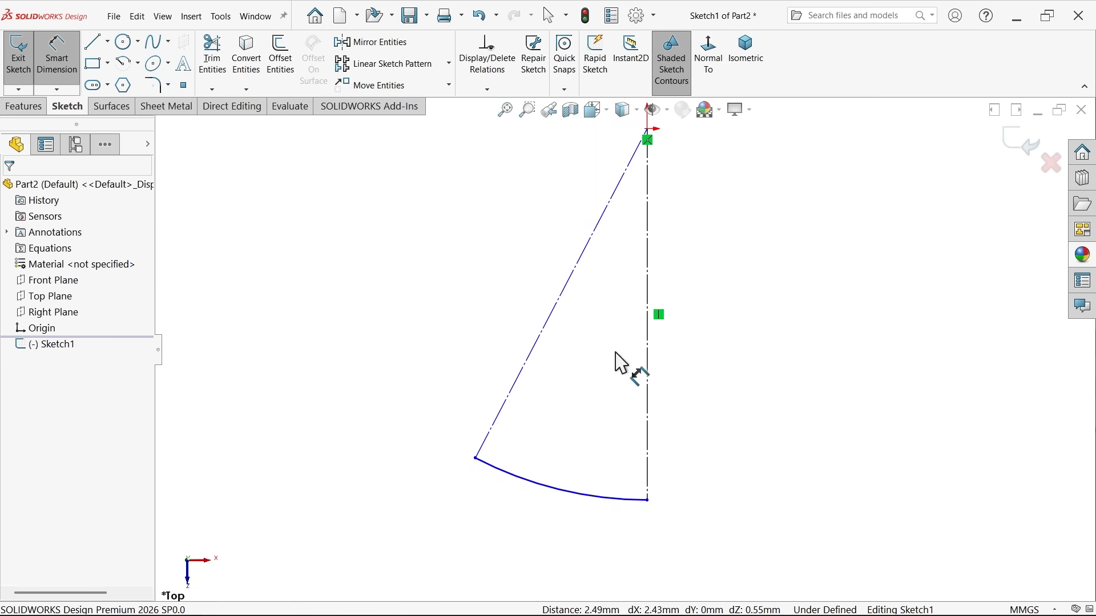
{"action": "left_click", "coordinate": [536, 359]}
{"action": "left_click", "coordinate": [648, 392]}
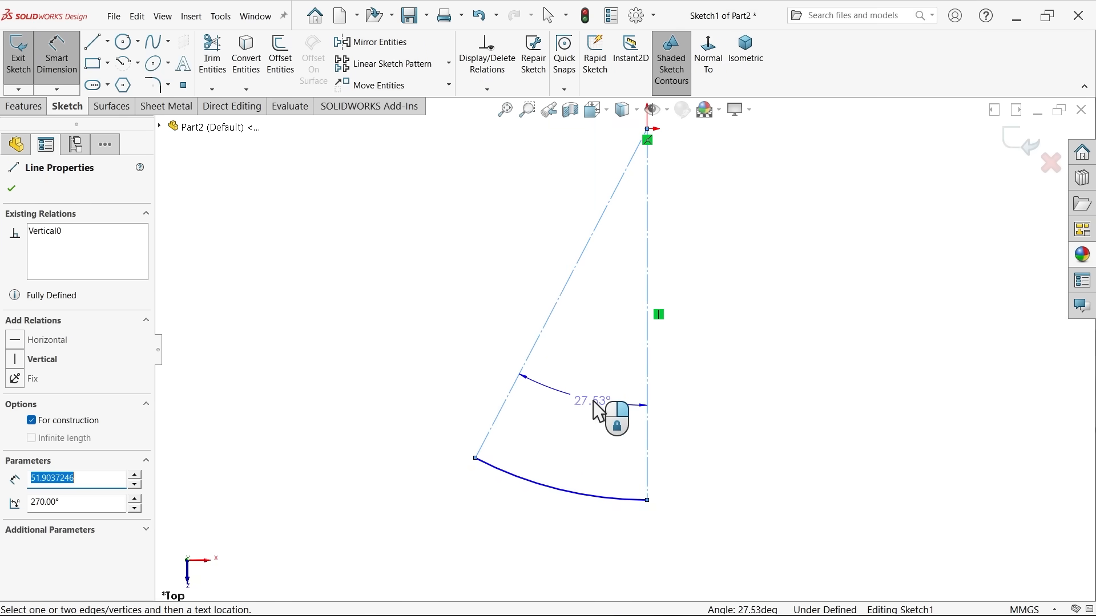
{"action": "left_click", "coordinate": [596, 410]}
{"action": "type", "text": "10"}
{"action": "key", "text": "Return"}
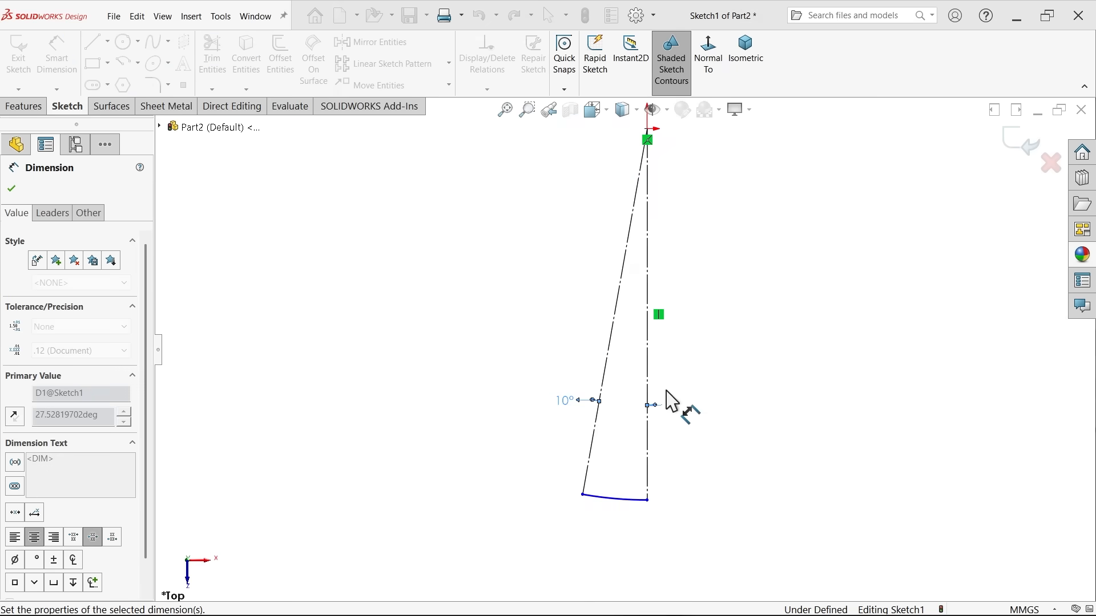
- Dimension the vertical construction line's length as 367.5 mm and move the dimension farther away from the line
{"action": "left_click", "coordinate": [651, 376]}
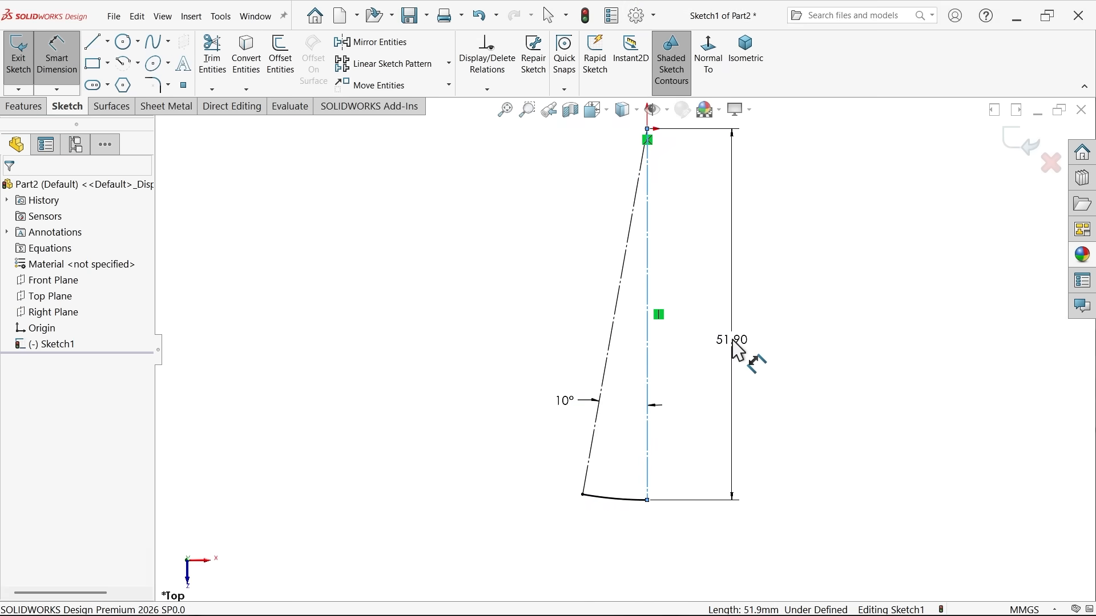
{"action": "left_click", "coordinate": [738, 349]}
{"action": "type", "text": "367.5"}
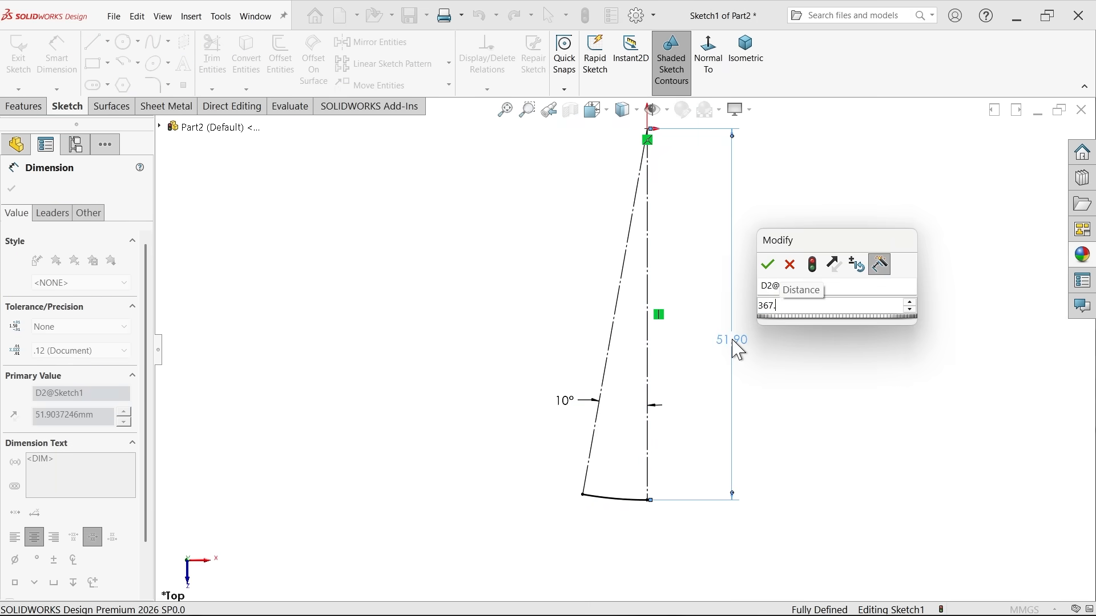
{"action": "key", "text": "Return"}
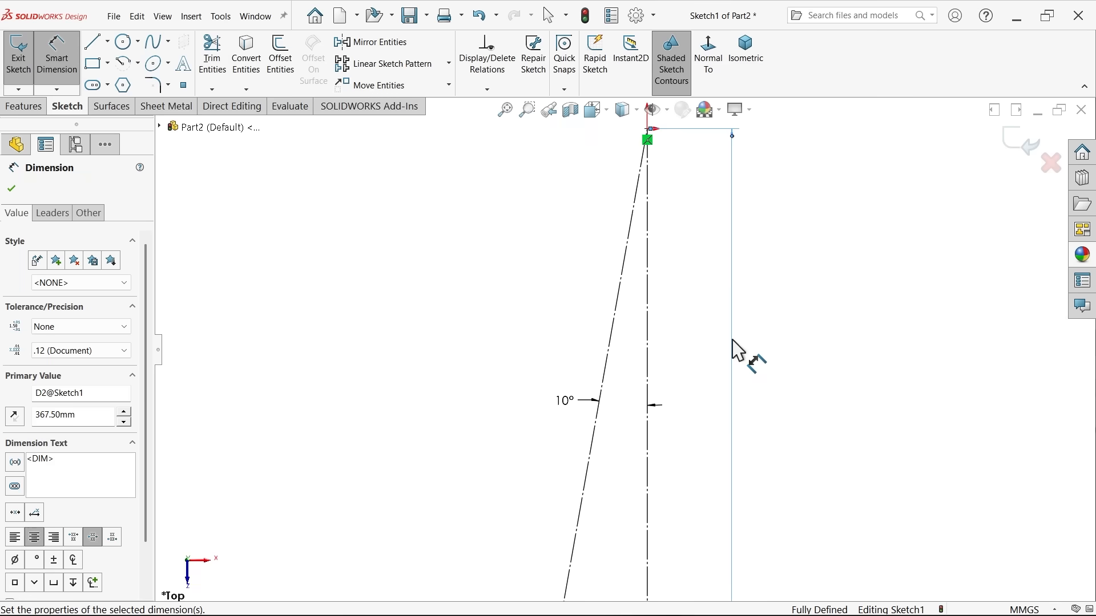
{"action": "scroll", "coordinate": [717, 361], "scroll_direction": "up", "scroll_amount": 14}
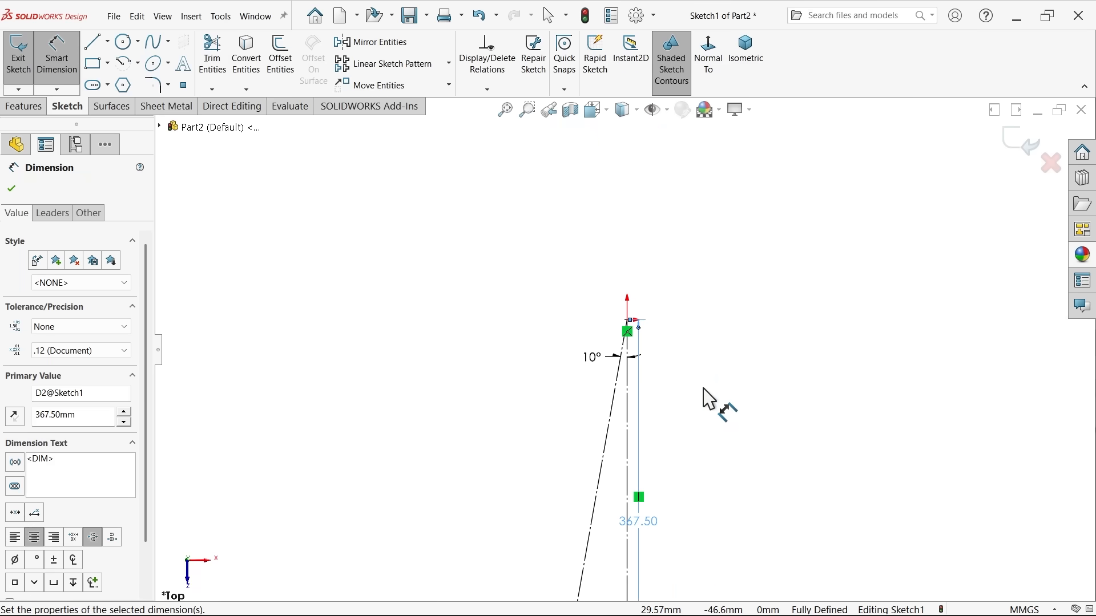
{"action": "scroll", "coordinate": [630, 472], "scroll_direction": "down", "scroll_amount": 4}
{"action": "scroll", "coordinate": [625, 479], "scroll_direction": "down", "scroll_amount": 1}
{"action": "left_click_drag", "start_coordinate": [636, 337], "coordinate": [664, 332]}
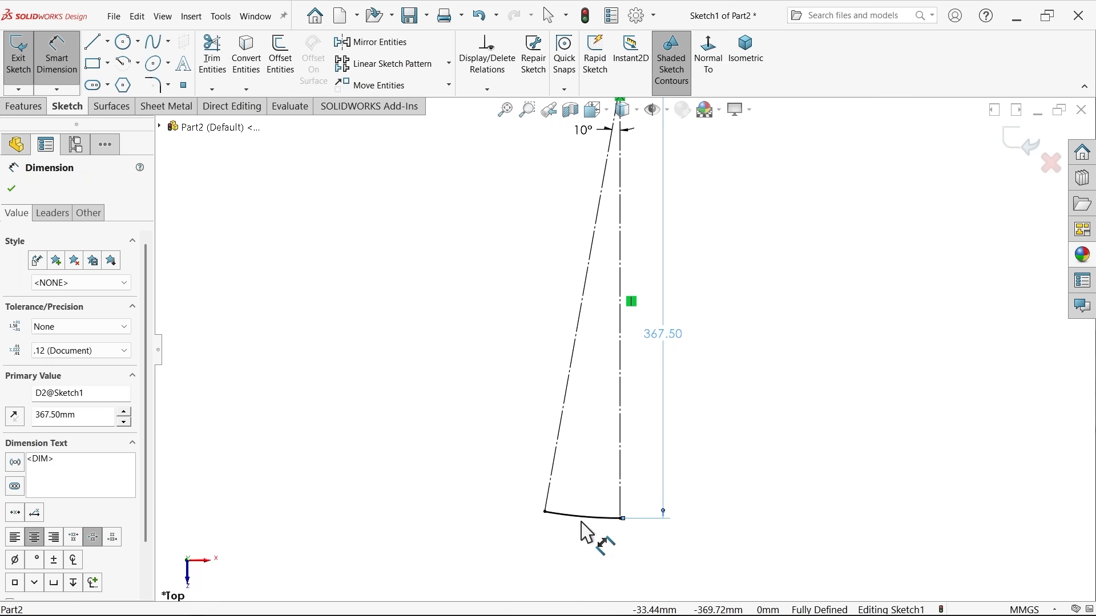
- Extrude the arc as a surface 75 mm downward, using a blind extent in the reversed direction
{"action": "left_click", "coordinate": [121, 109]}
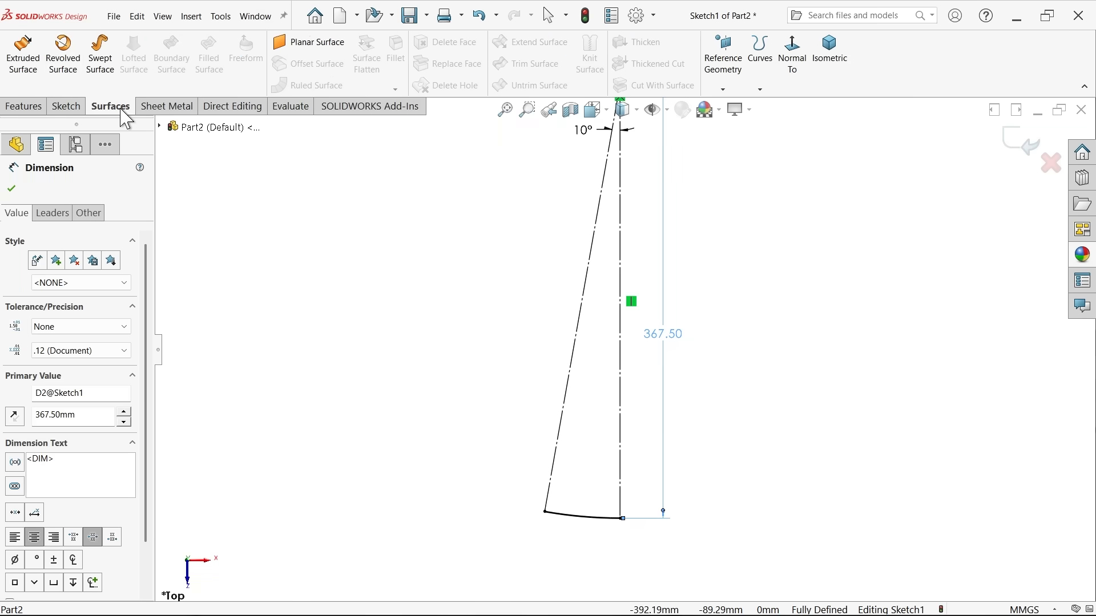
{"action": "left_click", "coordinate": [20, 63]}
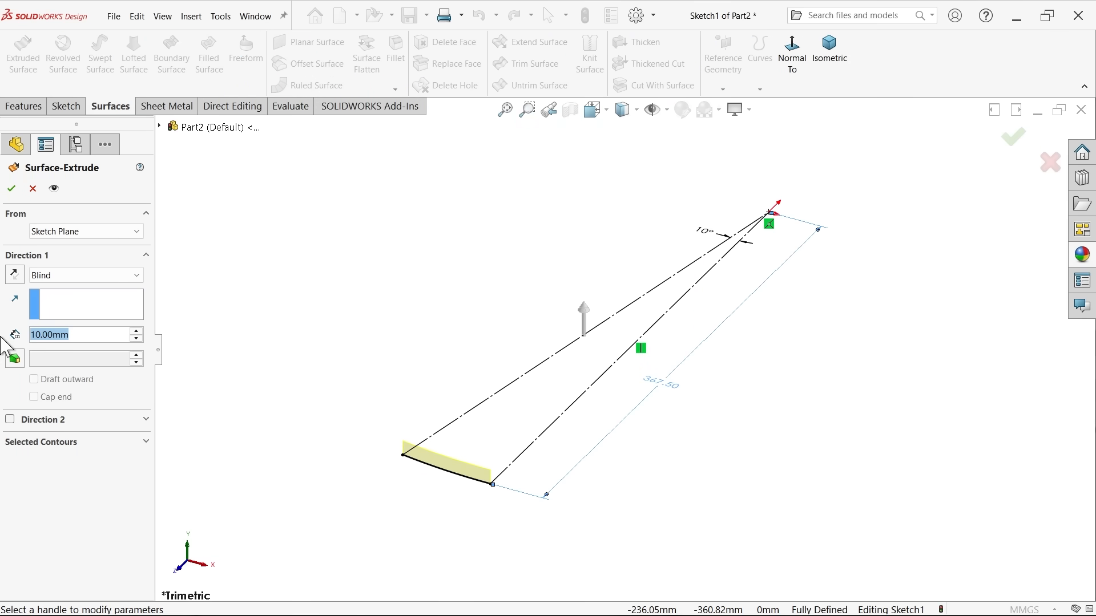
{"action": "type", "text": "75"}
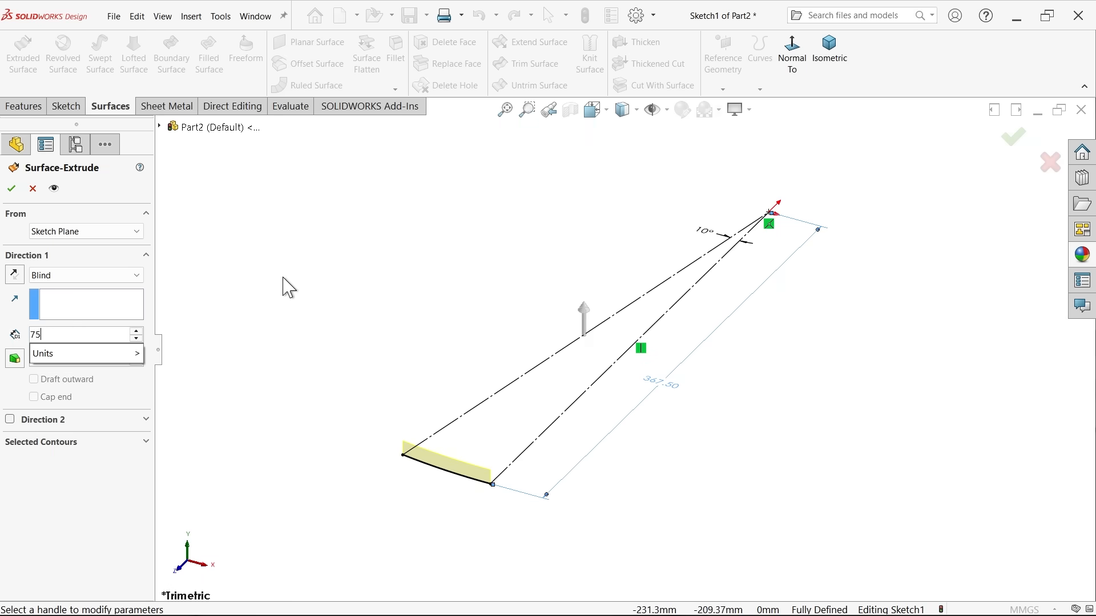
{"action": "left_click", "coordinate": [15, 276]}
{"action": "scroll", "coordinate": [448, 482], "scroll_direction": "up", "scroll_amount": 2}
{"action": "scroll", "coordinate": [581, 431], "scroll_direction": "down", "scroll_amount": 1}
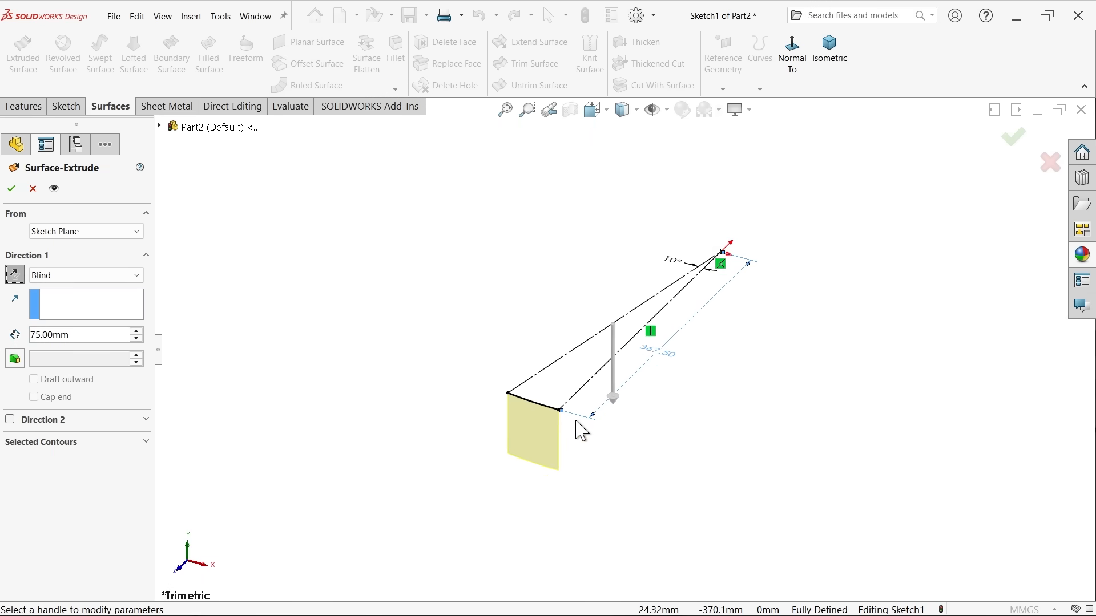
{"action": "scroll", "coordinate": [581, 431], "scroll_direction": "down", "scroll_amount": 2}
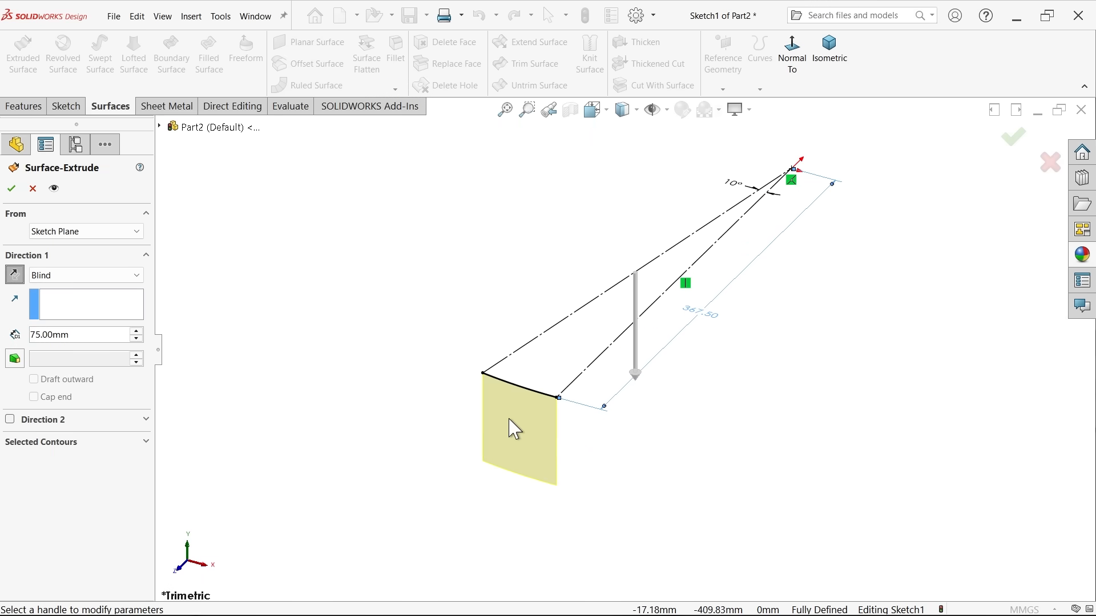
{"action": "left_click", "coordinate": [12, 189]}
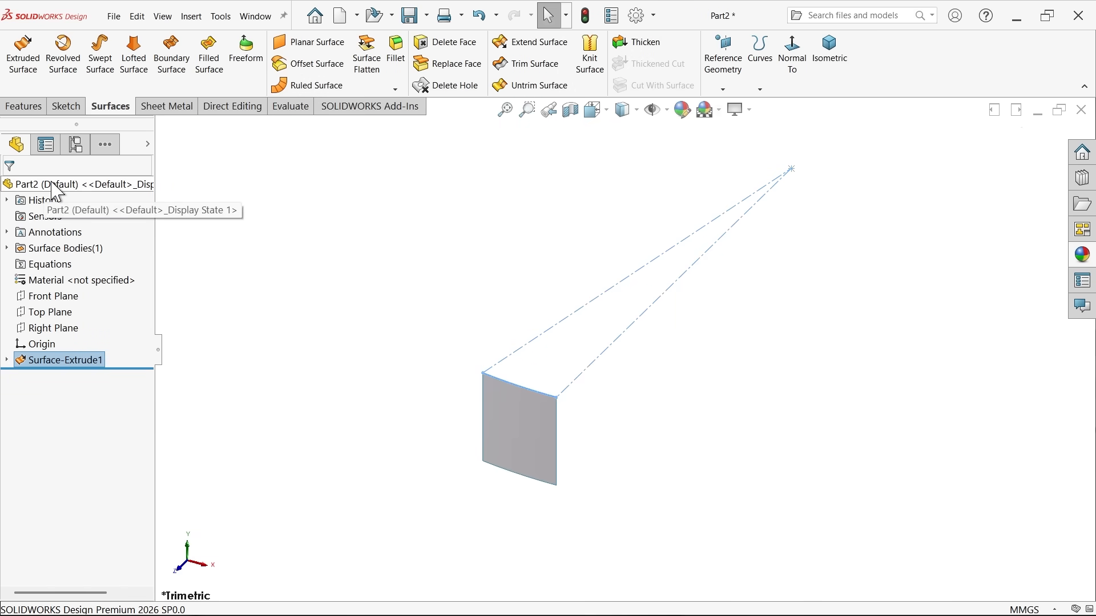
- Apply the shiny galvanized metal appearance to the whole part
{"action": "left_click", "coordinate": [94, 184]}
{"action": "left_click", "coordinate": [1087, 257]}
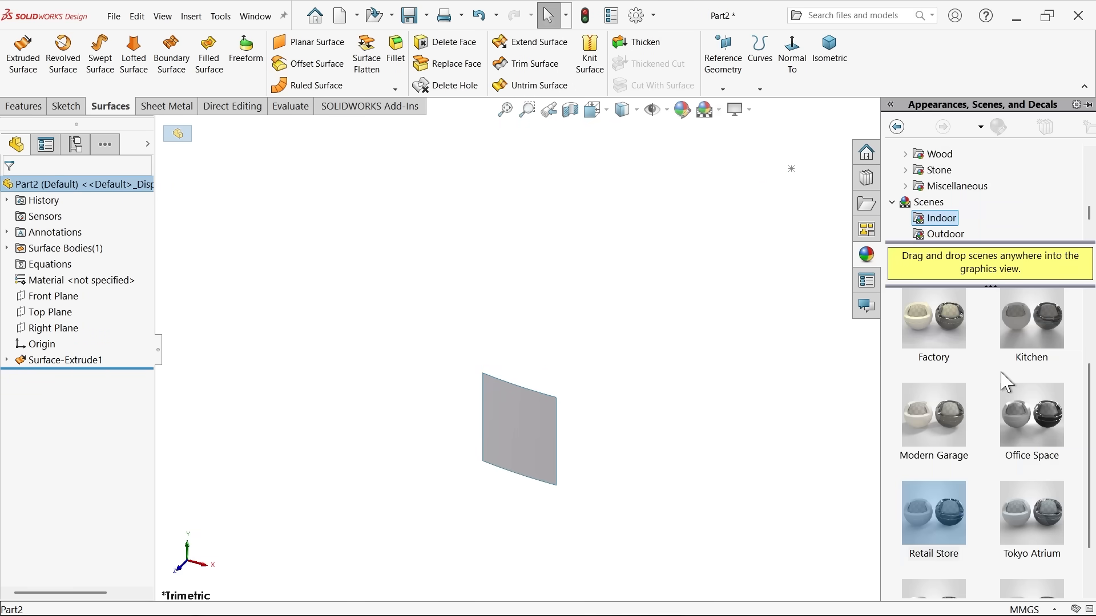
{"action": "left_click", "coordinate": [893, 202]}
{"action": "scroll", "coordinate": [924, 197], "scroll_direction": "up", "scroll_amount": 3}
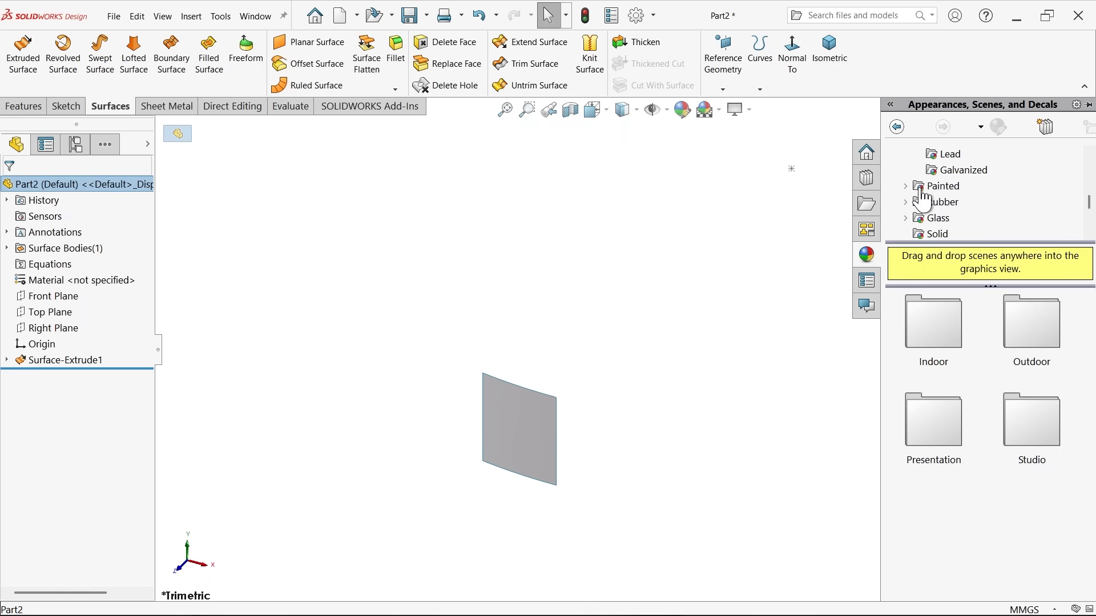
{"action": "left_click", "coordinate": [952, 174]}
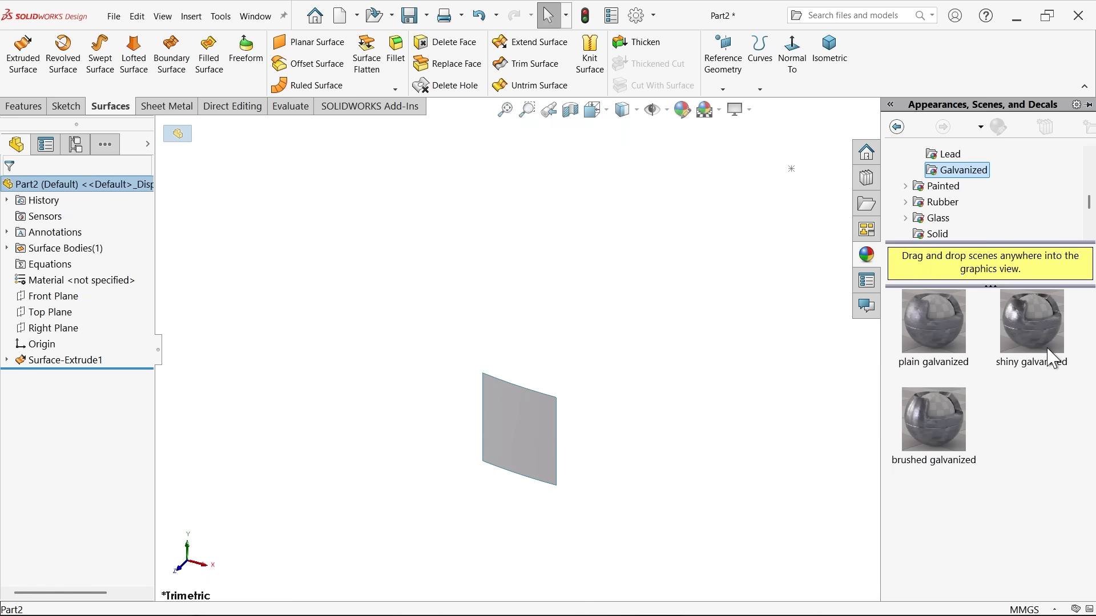
{"action": "double_click", "coordinate": [1034, 330]}
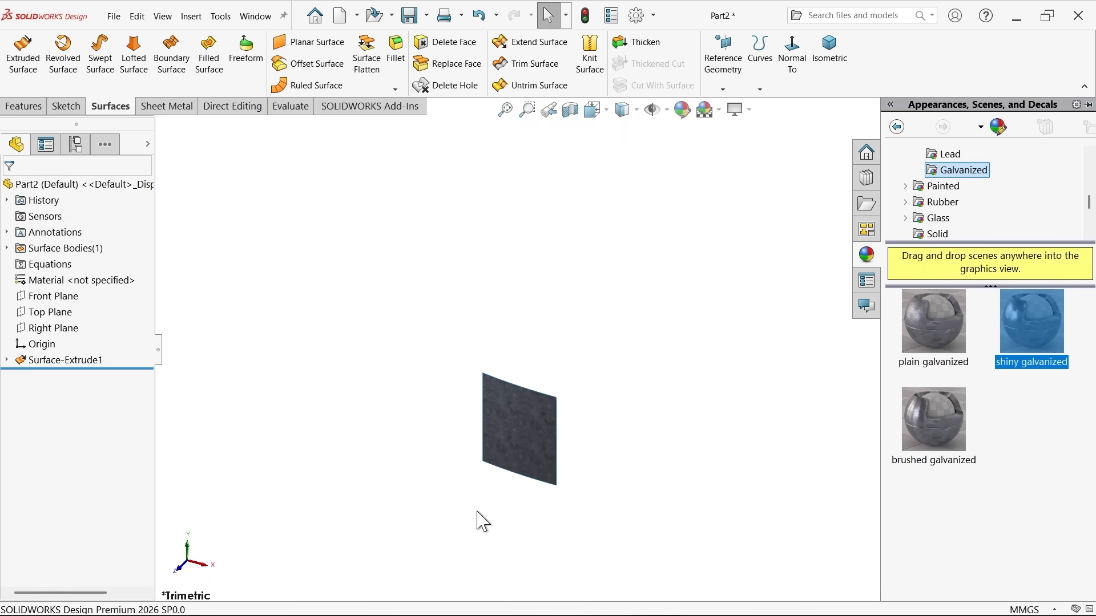
- Create a reference plane parallel to the Top Plane, offset 380 mm above it
{"action": "scroll", "coordinate": [502, 457], "scroll_direction": "down", "scroll_amount": 1}
{"action": "scroll", "coordinate": [567, 444], "scroll_direction": "down", "scroll_amount": 3}
{"action": "scroll", "coordinate": [528, 432], "scroll_direction": "up", "scroll_amount": 2}
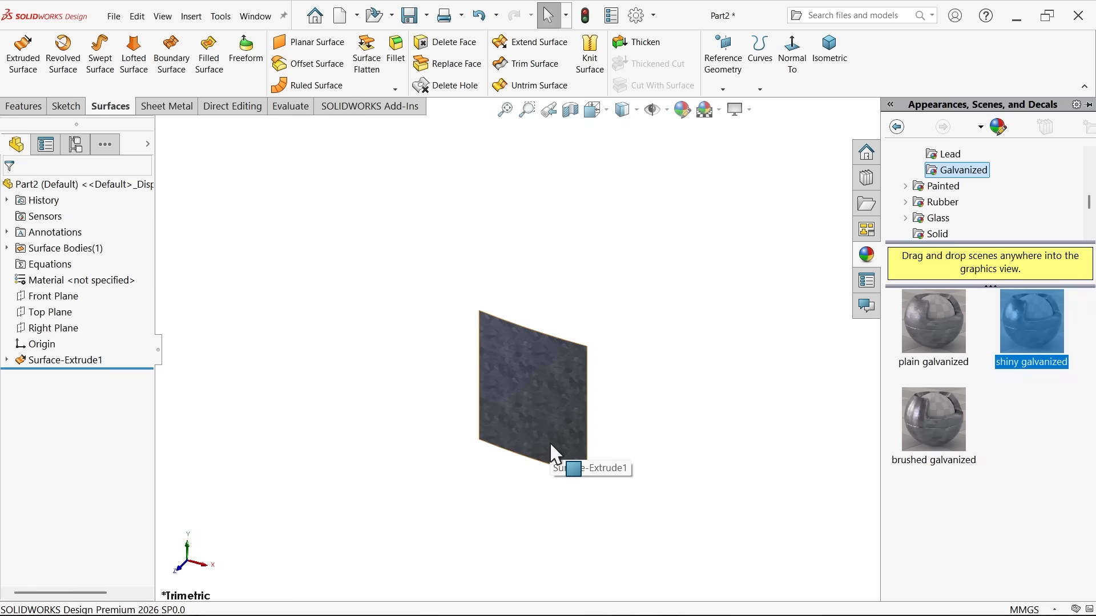
{"action": "left_click_drag", "start_coordinate": [586, 360], "coordinate": [579, 336]}
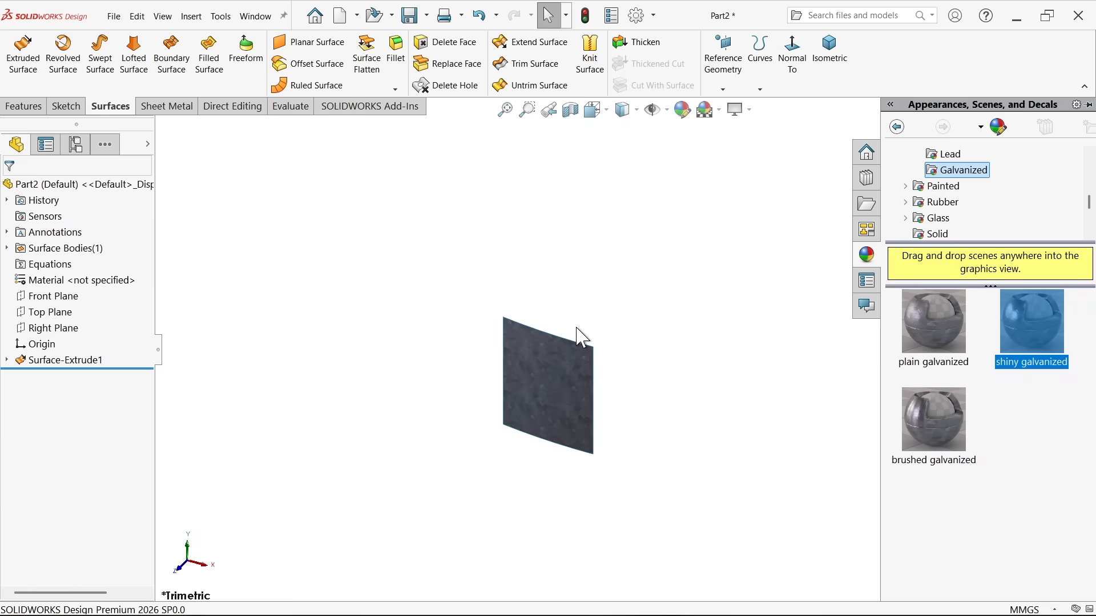
{"action": "left_click", "coordinate": [57, 315]}
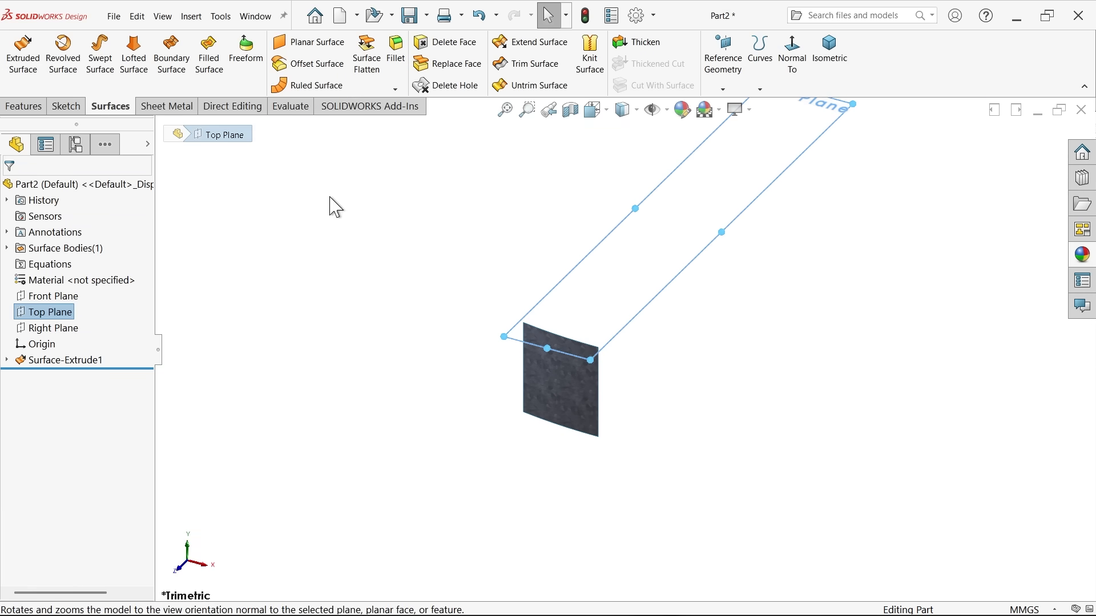
{"action": "left_click", "coordinate": [722, 89]}
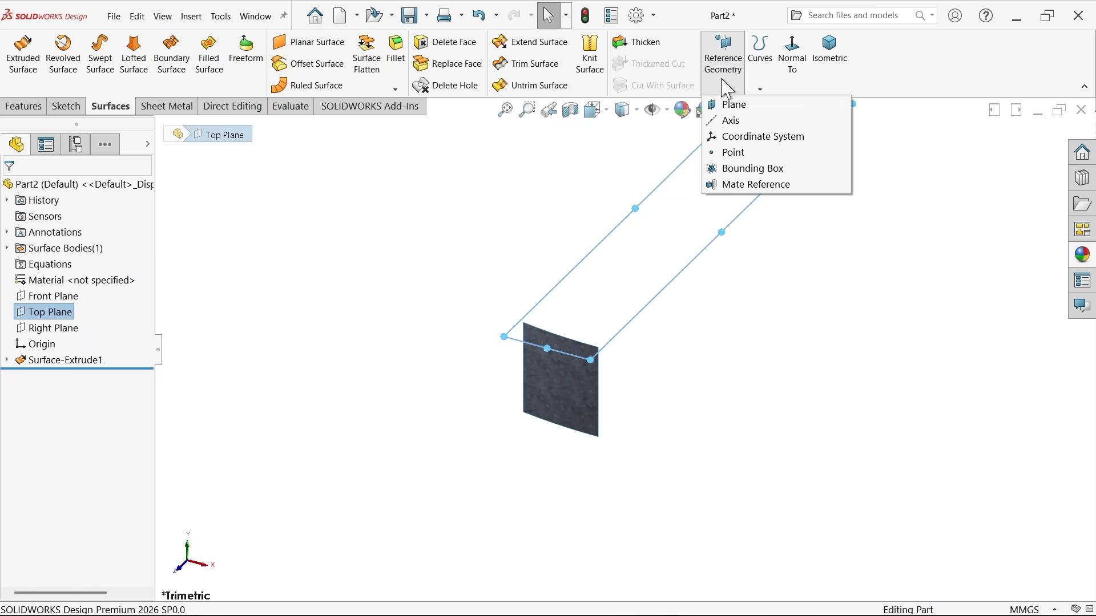
{"action": "left_click", "coordinate": [728, 106]}
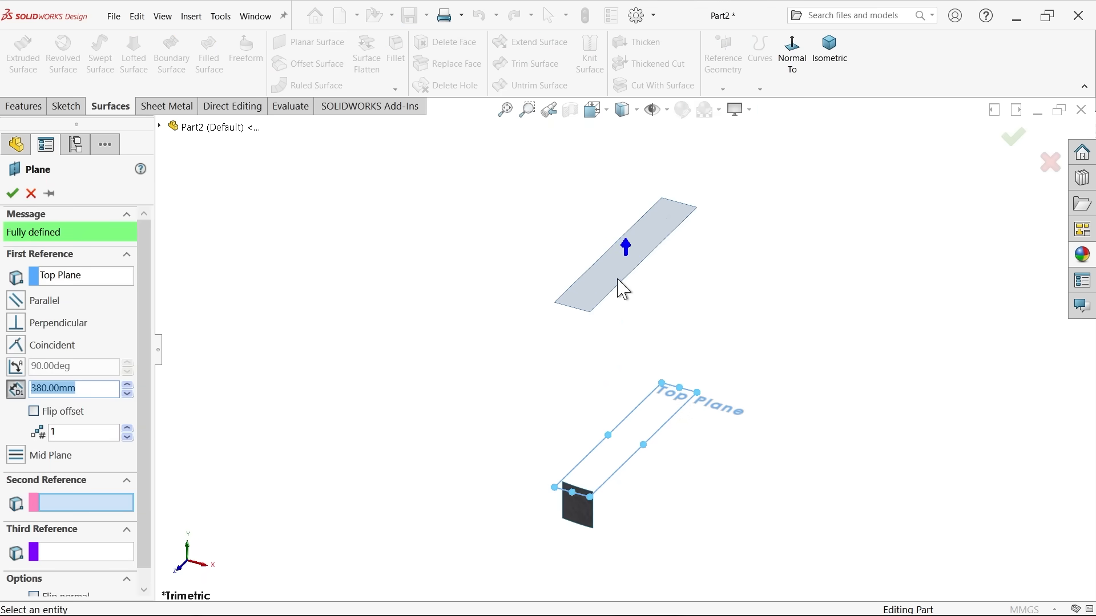
{"action": "left_click", "coordinate": [12, 193]}
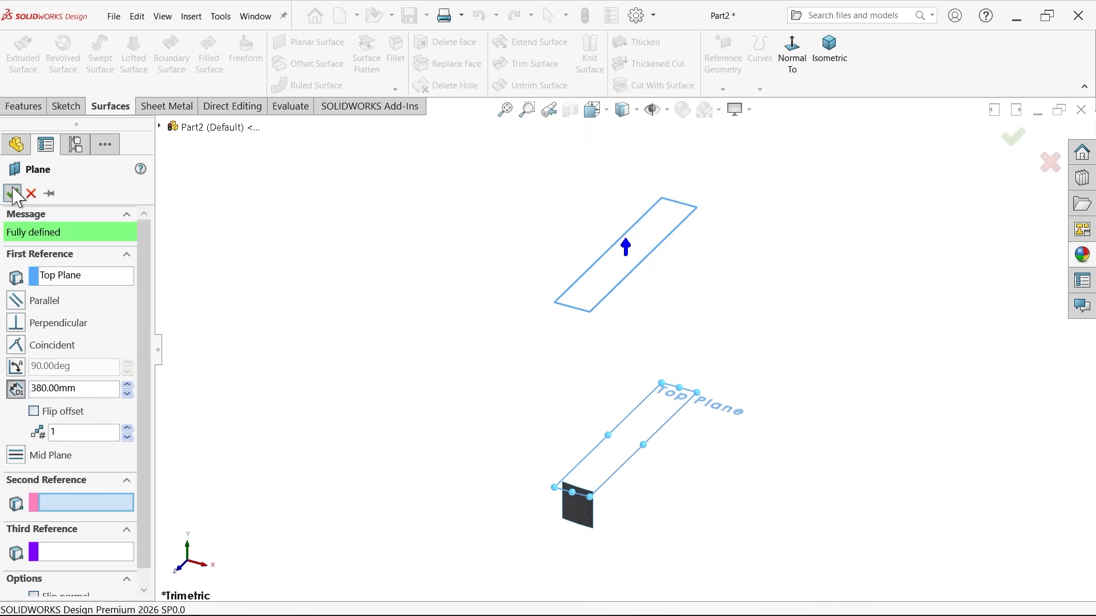
- On the new offset plane, sketch a slanted line ending at the origin and a vertical line about 500 mm down from it, both as construction geometry
{"action": "left_click", "coordinate": [66, 107]}
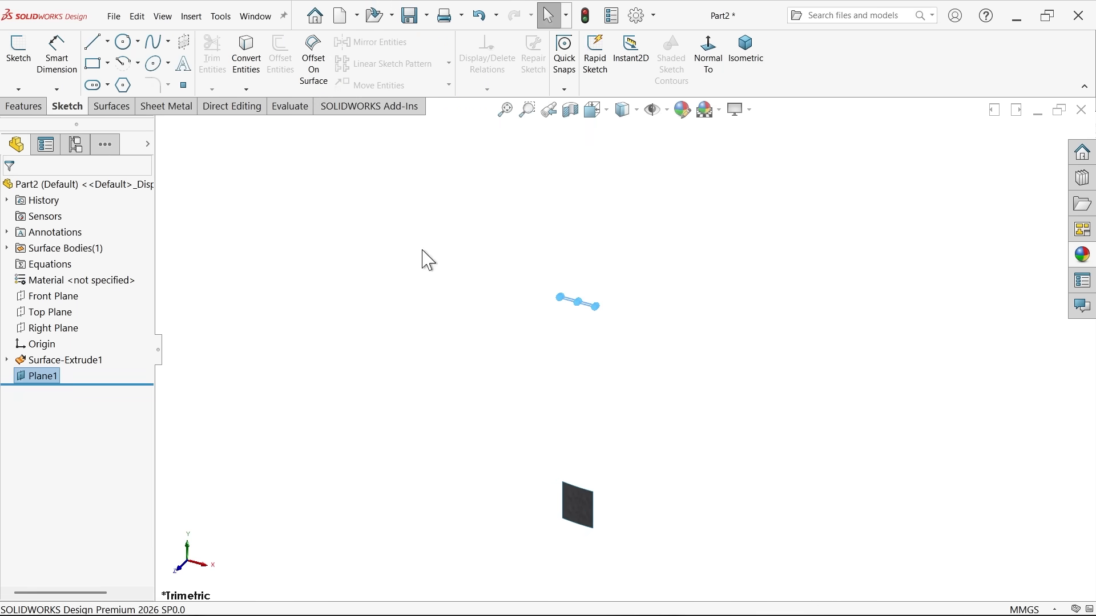
{"action": "left_click", "coordinate": [16, 66]}
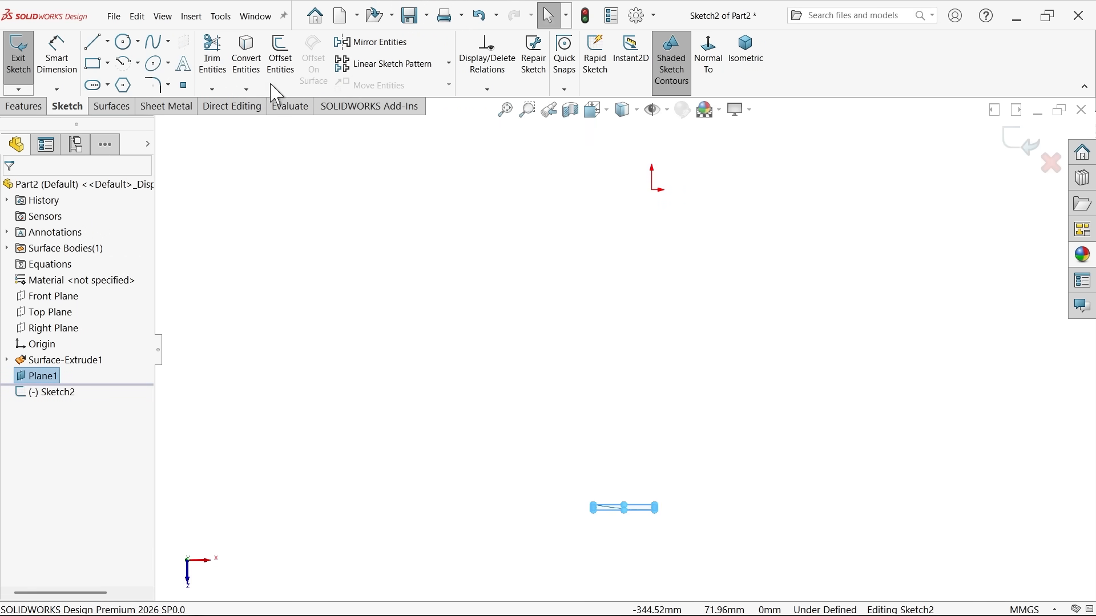
{"action": "key", "text": "l"}
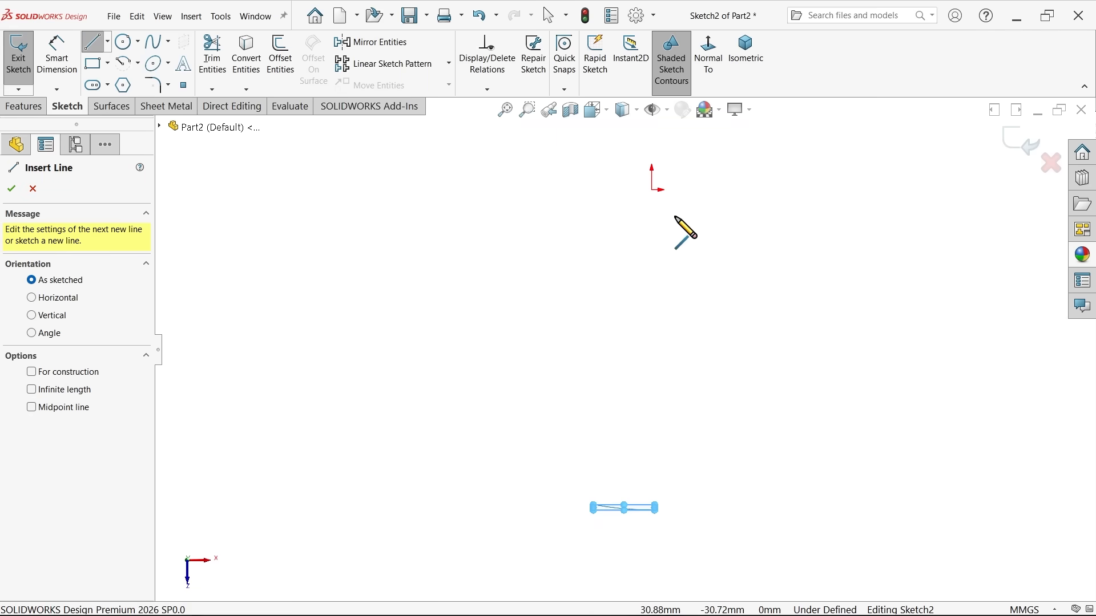
{"action": "left_click", "coordinate": [587, 507]}
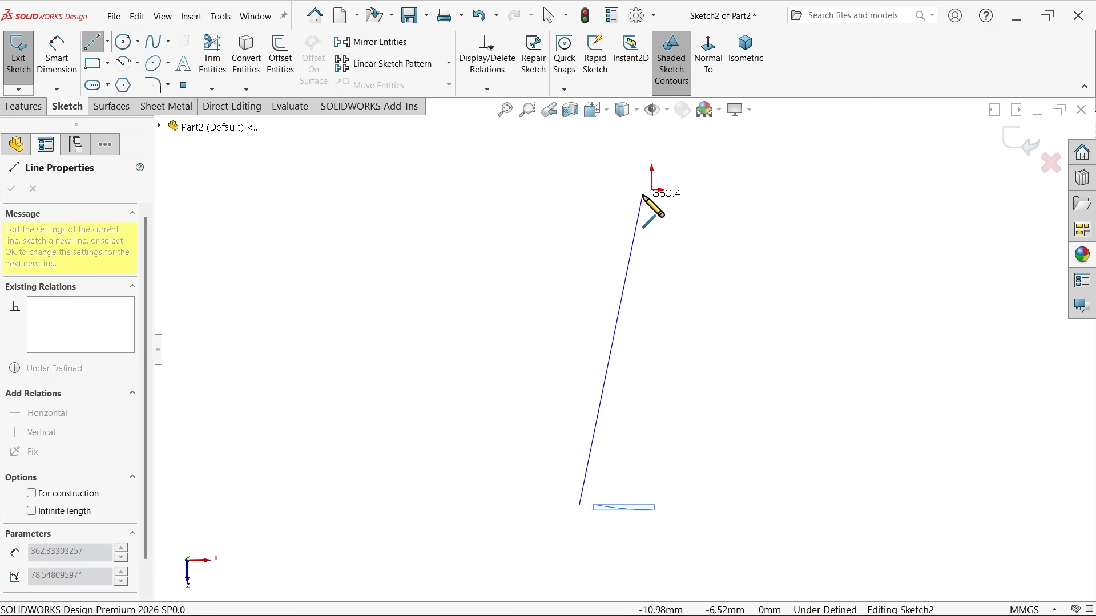
{"action": "left_click", "coordinate": [652, 191]}
{"action": "scroll", "coordinate": [656, 353], "scroll_direction": "down", "scroll_amount": 2}
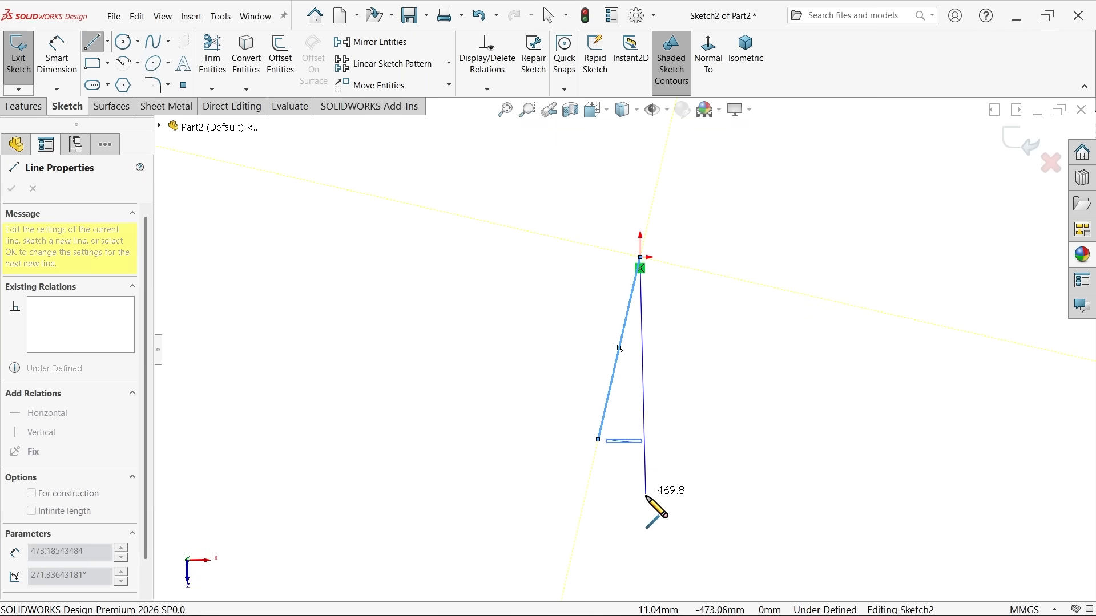
{"action": "left_click", "coordinate": [640, 509]}
{"action": "right_click", "coordinate": [708, 392]}
{"action": "left_click", "coordinate": [726, 401]}
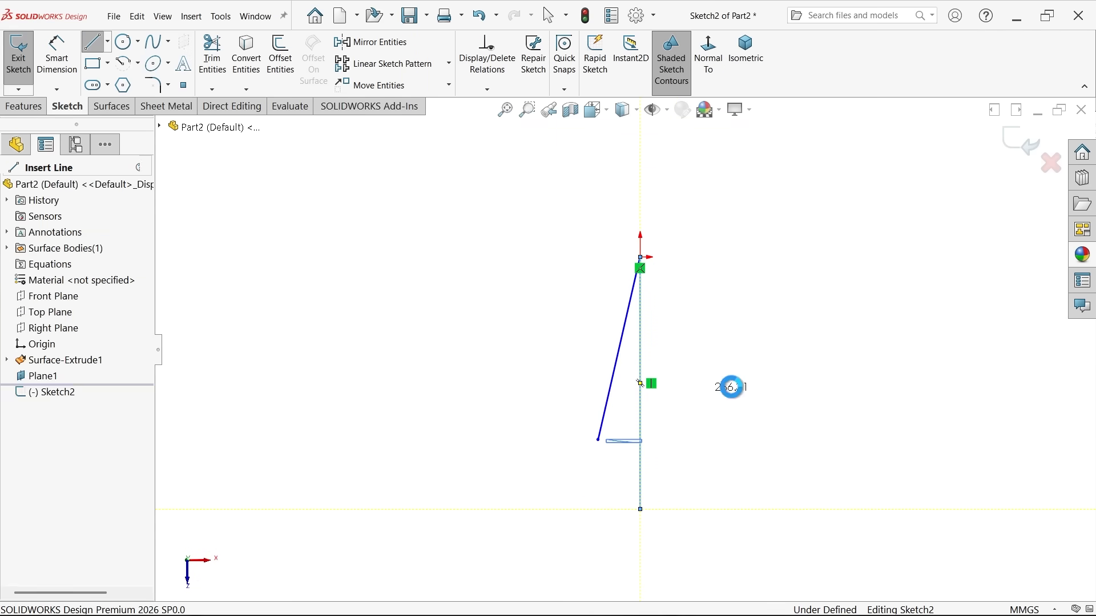
{"action": "left_click_drag", "start_coordinate": [677, 306], "coordinate": [577, 351]}
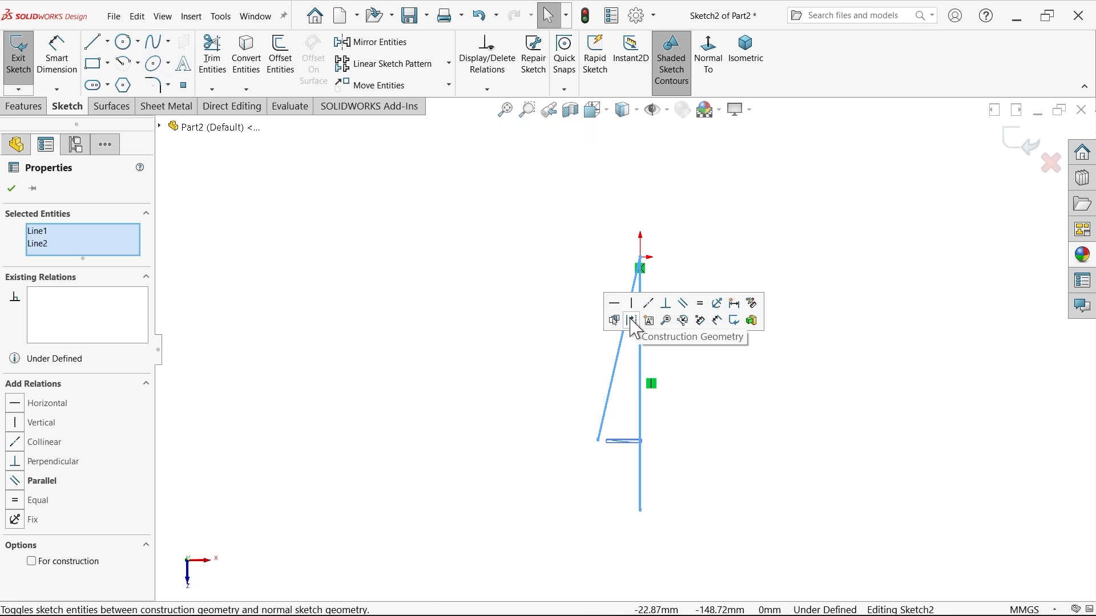
{"action": "left_click", "coordinate": [631, 321]}
- Make the slanted construction line's free endpoint coincident with the upper left corner vertex of the extruded surface
{"action": "scroll", "coordinate": [624, 353], "scroll_direction": "down", "scroll_amount": 5}
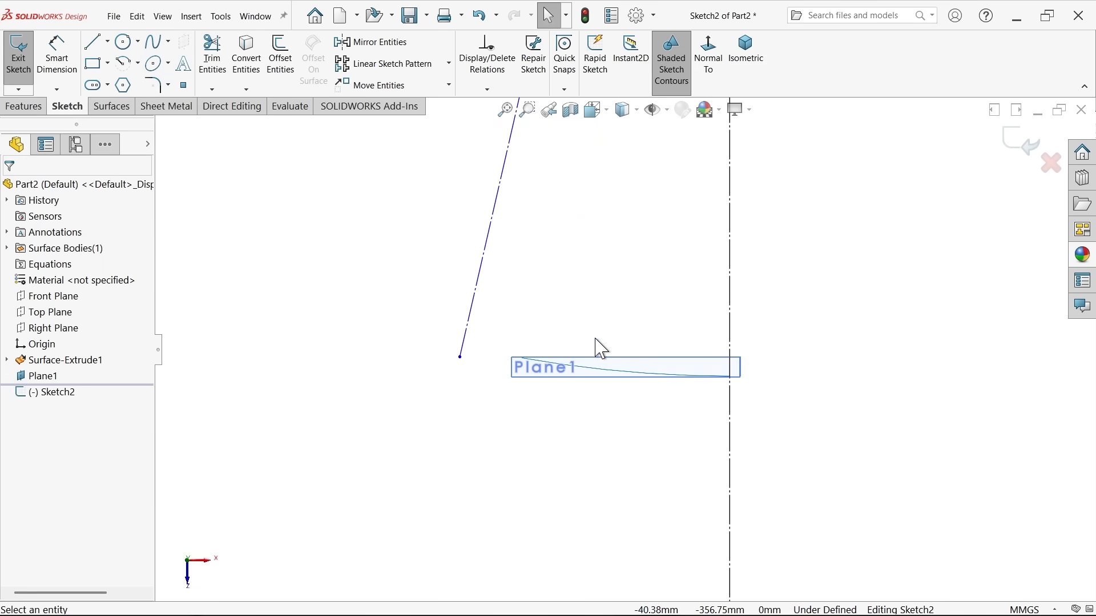
{"action": "mouse_move", "coordinate": [600, 347]}
{"action": "middle_mouse_down"}
{"action": "mouse_move", "coordinate": [587, 296]}
{"action": "mouse_move", "coordinate": [599, 313]}
{"action": "mouse_move", "coordinate": [570, 305]}
{"action": "middle_mouse_up"}
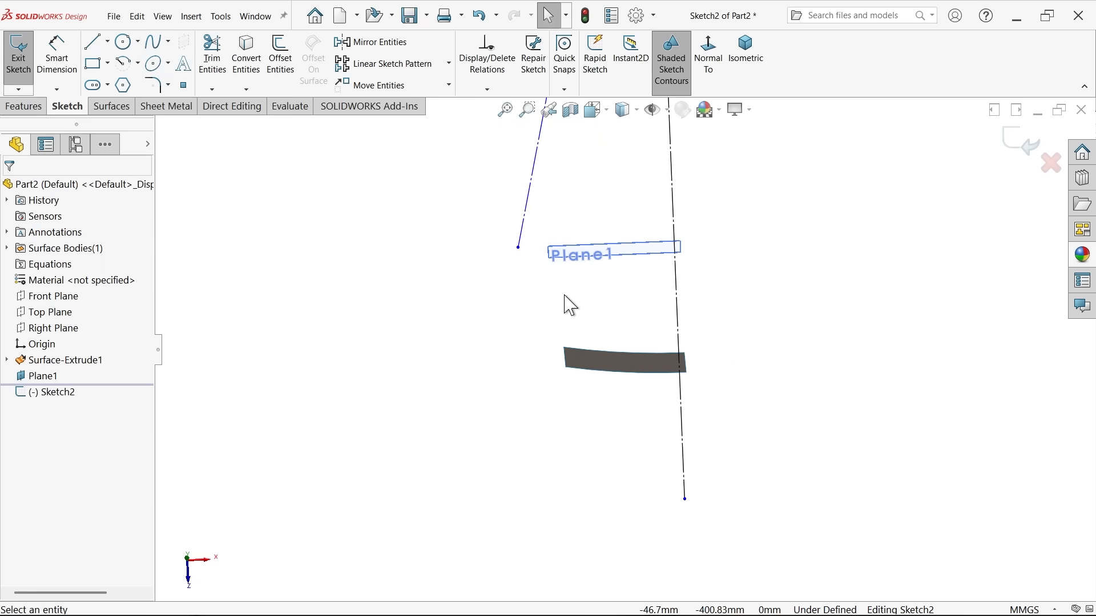
{"action": "left_click", "coordinate": [518, 248]}
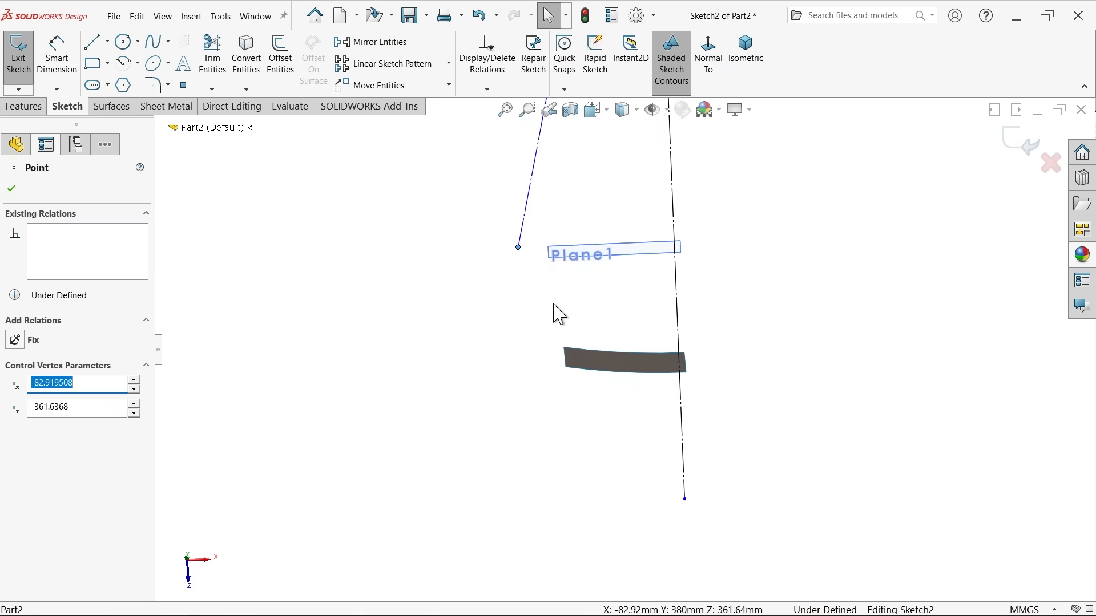
{"action": "left_click", "coordinate": [564, 349], "text": "ctrl"}
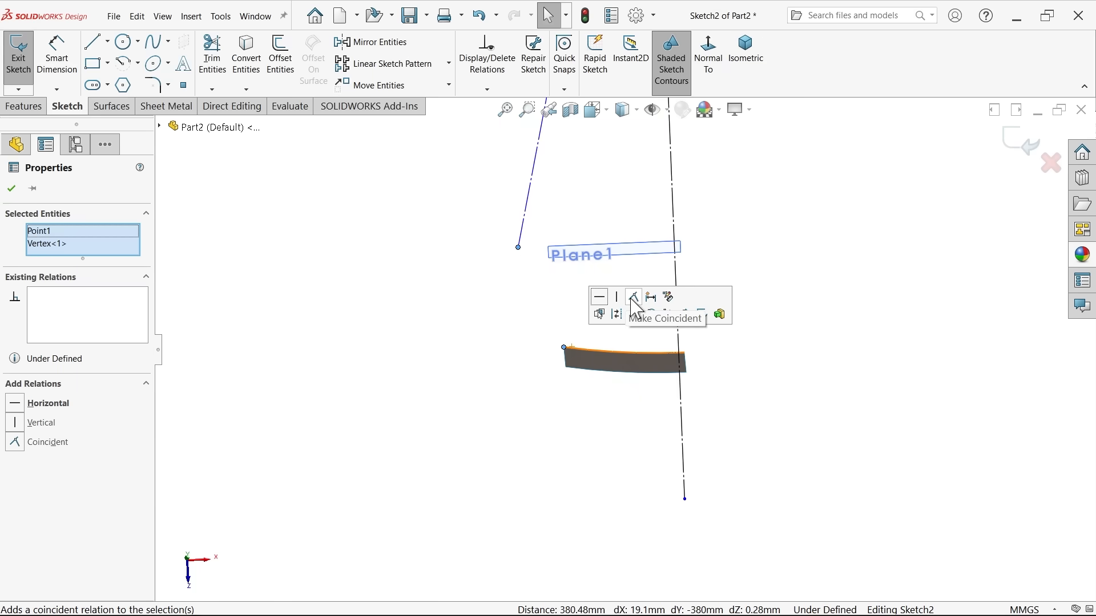
{"action": "left_click", "coordinate": [633, 297]}
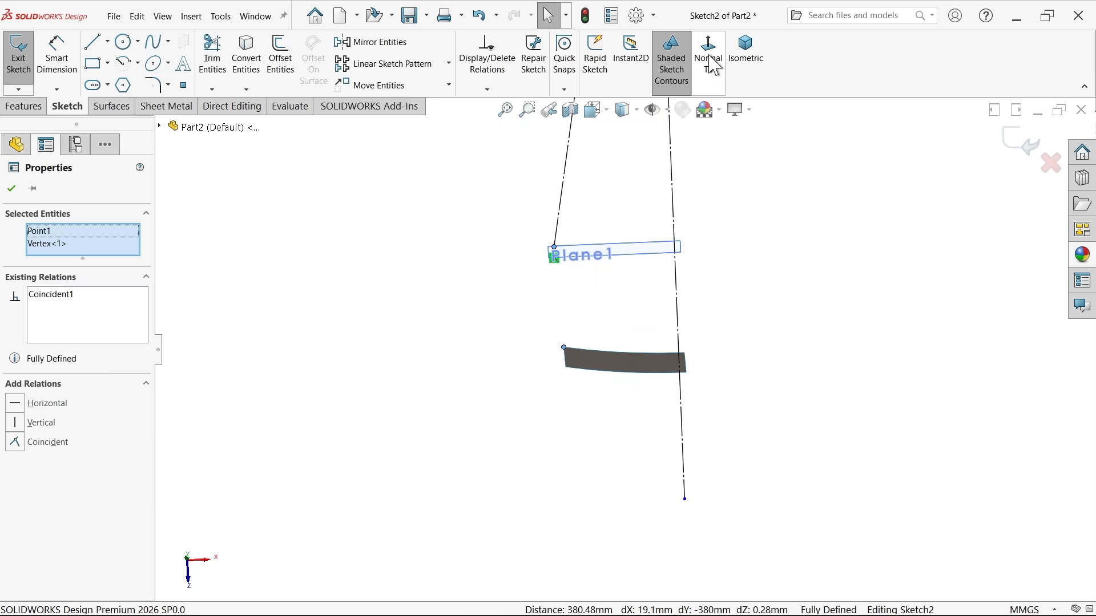
{"action": "left_click", "coordinate": [709, 69]}
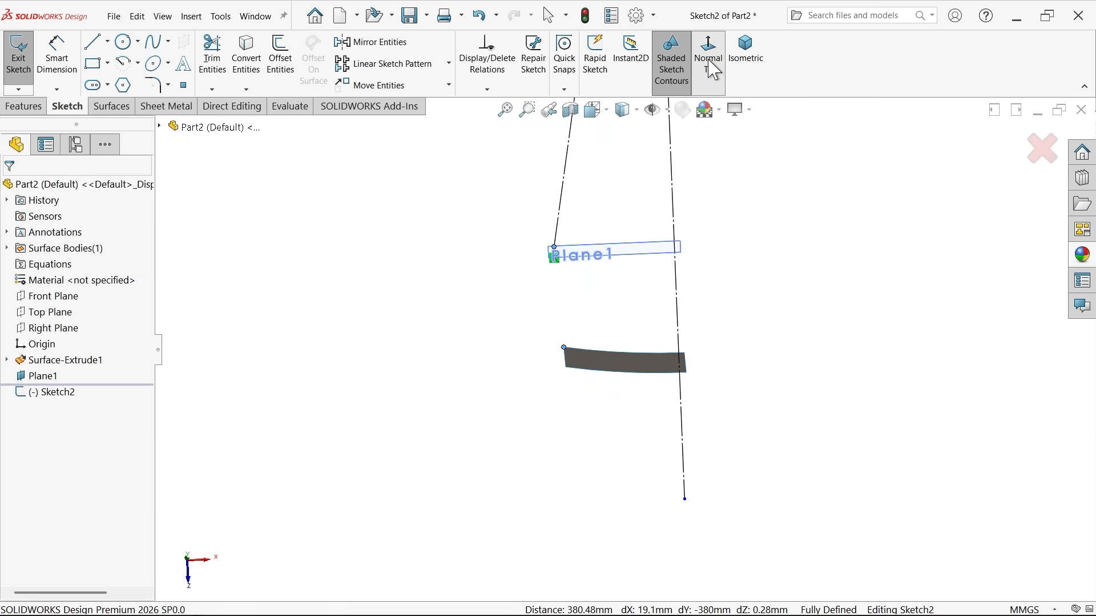
{"action": "left_click", "coordinate": [12, 189]}
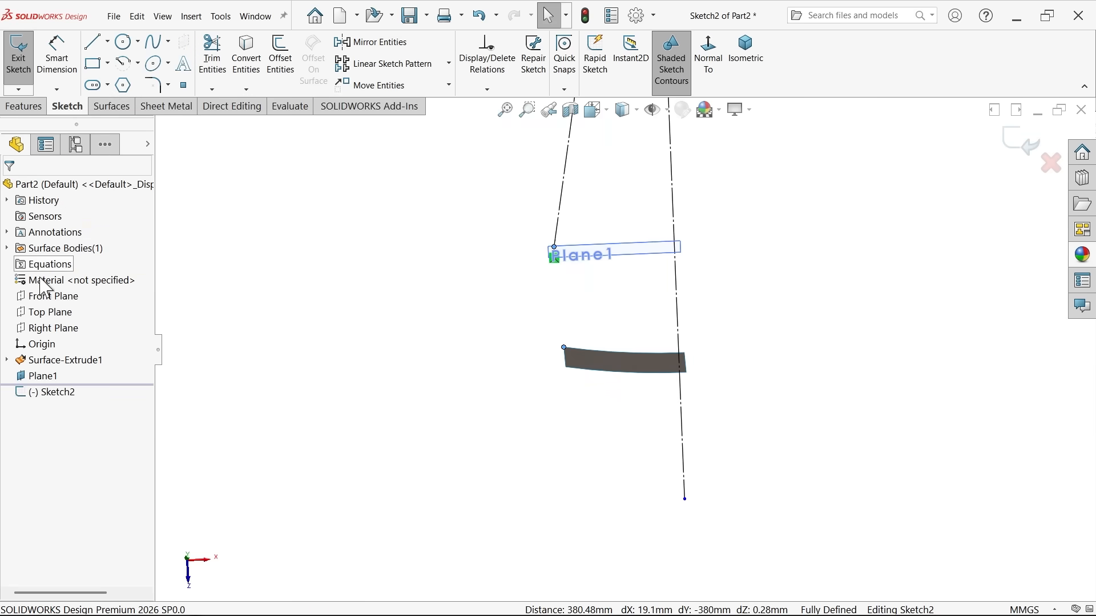
- Sketch a three-point arc from the vertical construction line's lower endpoint to a free point about 71 mm left and 59 mm above it
{"action": "left_click", "coordinate": [49, 313]}
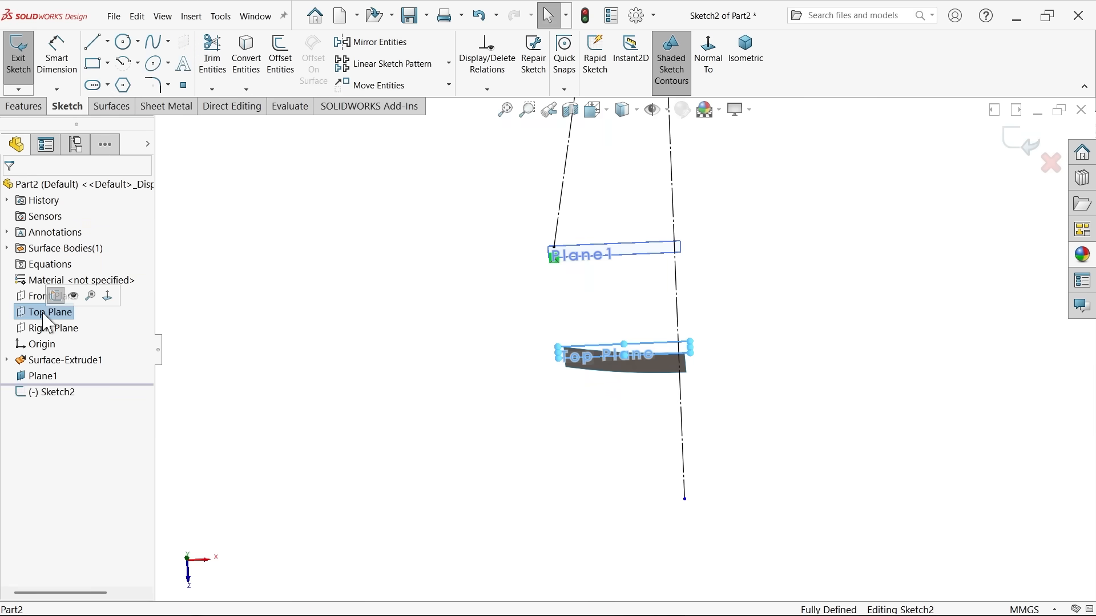
{"action": "left_click", "coordinate": [46, 379]}
{"action": "left_click", "coordinate": [708, 57]}
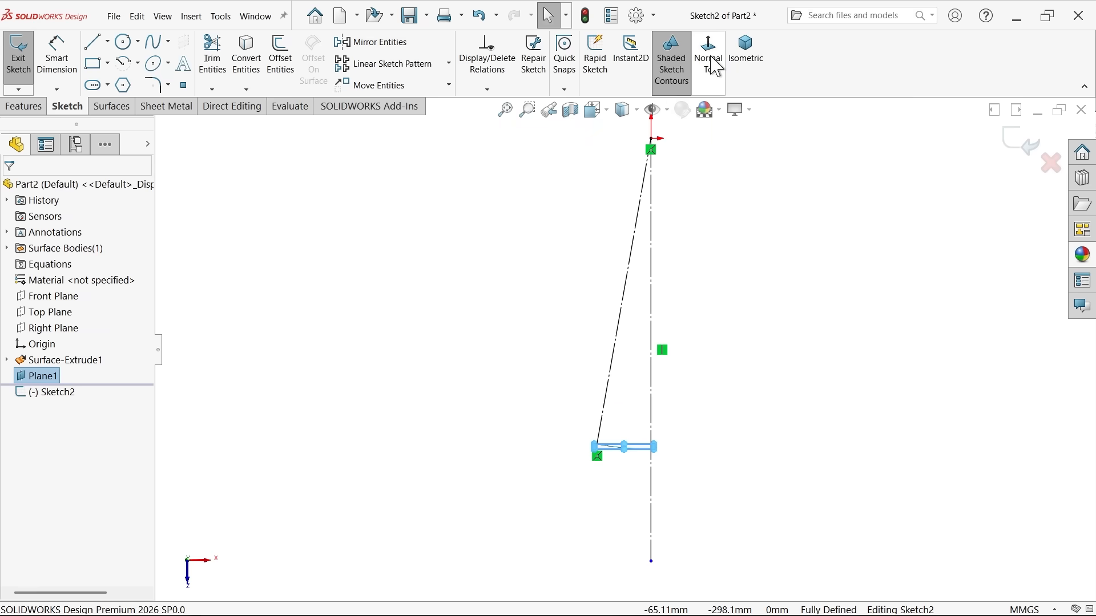
{"action": "left_click", "coordinate": [750, 294]}
{"action": "scroll", "coordinate": [668, 502], "scroll_direction": "up", "scroll_amount": 2}
{"action": "scroll", "coordinate": [653, 514], "scroll_direction": "down", "scroll_amount": 3}
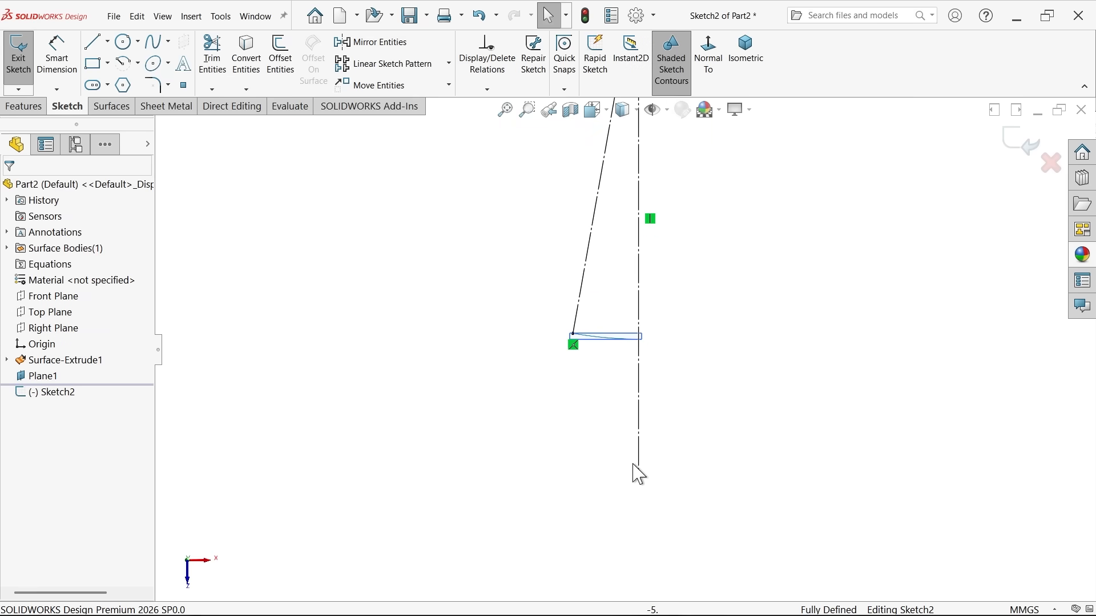
{"action": "left_click", "coordinate": [138, 64]}
{"action": "left_click", "coordinate": [165, 115]}
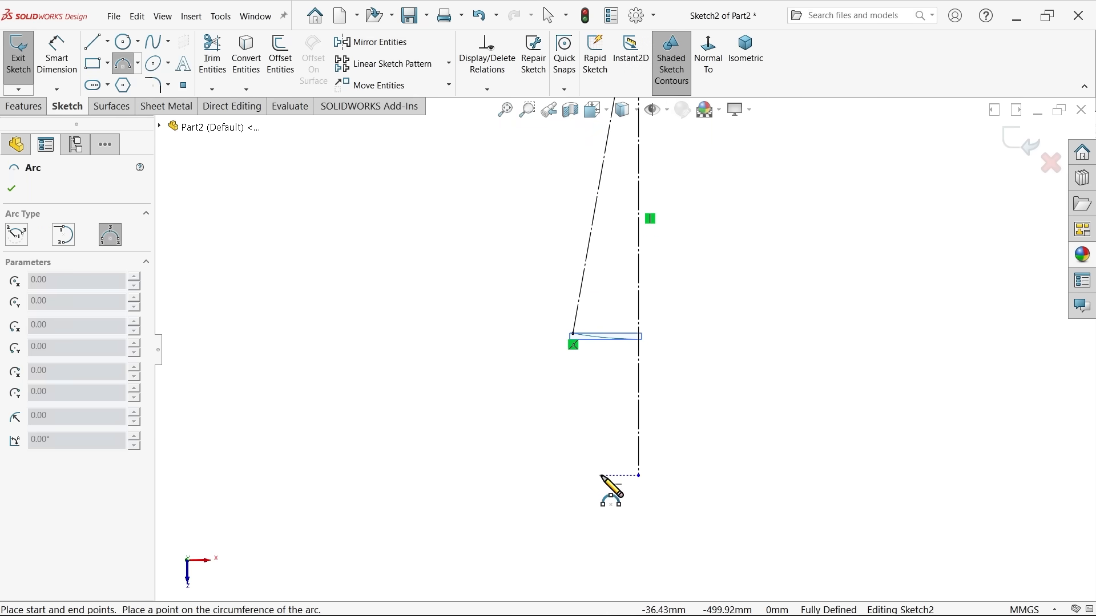
{"action": "left_click", "coordinate": [638, 476]}
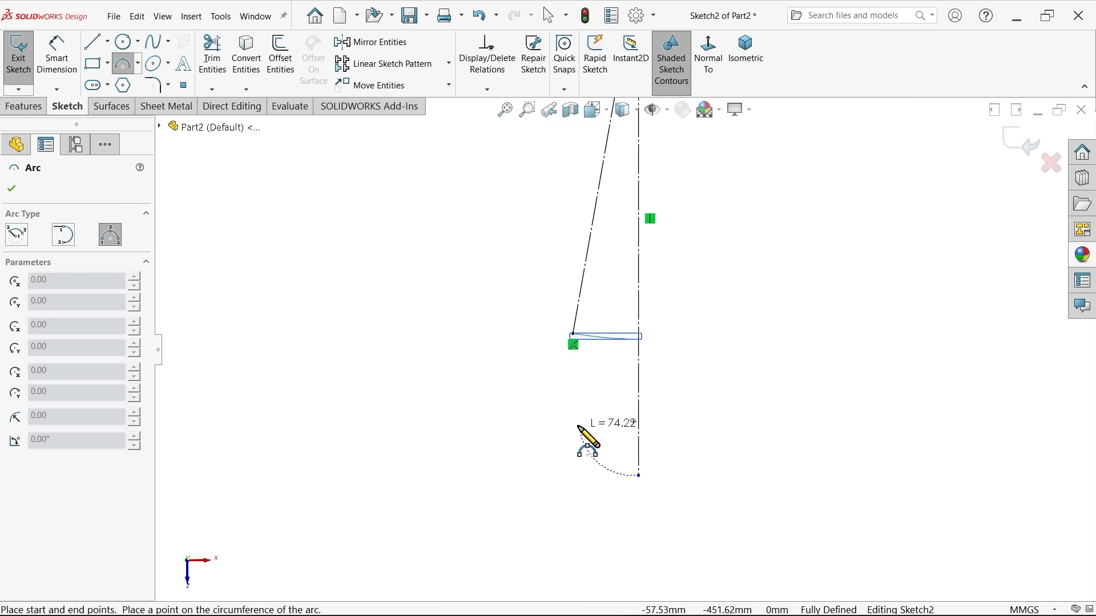
{"action": "left_click", "coordinate": [564, 416]}
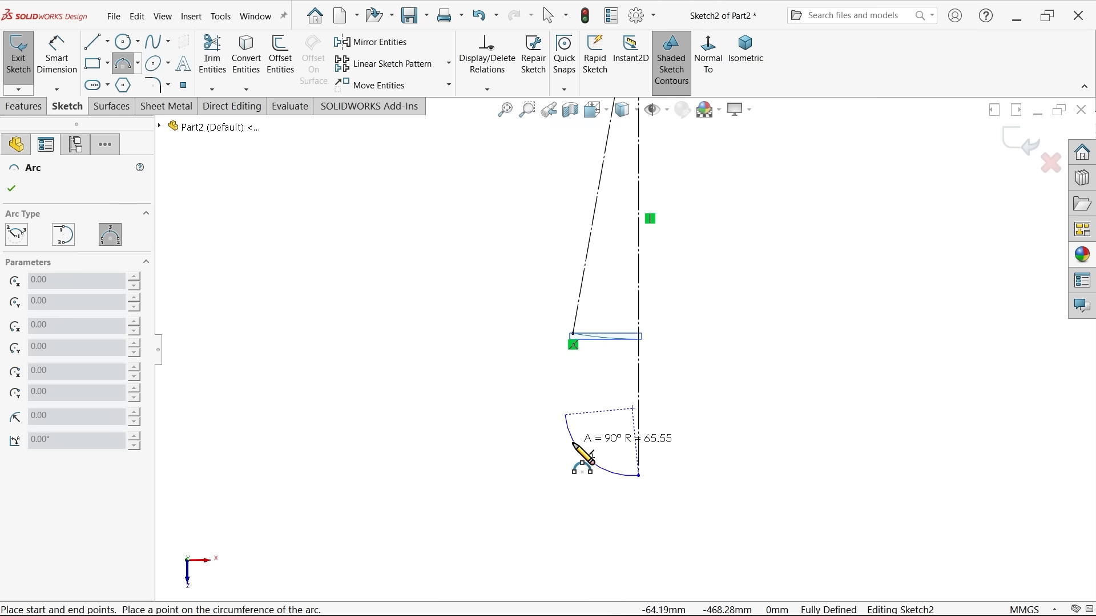
{"action": "left_click", "coordinate": [589, 457]}
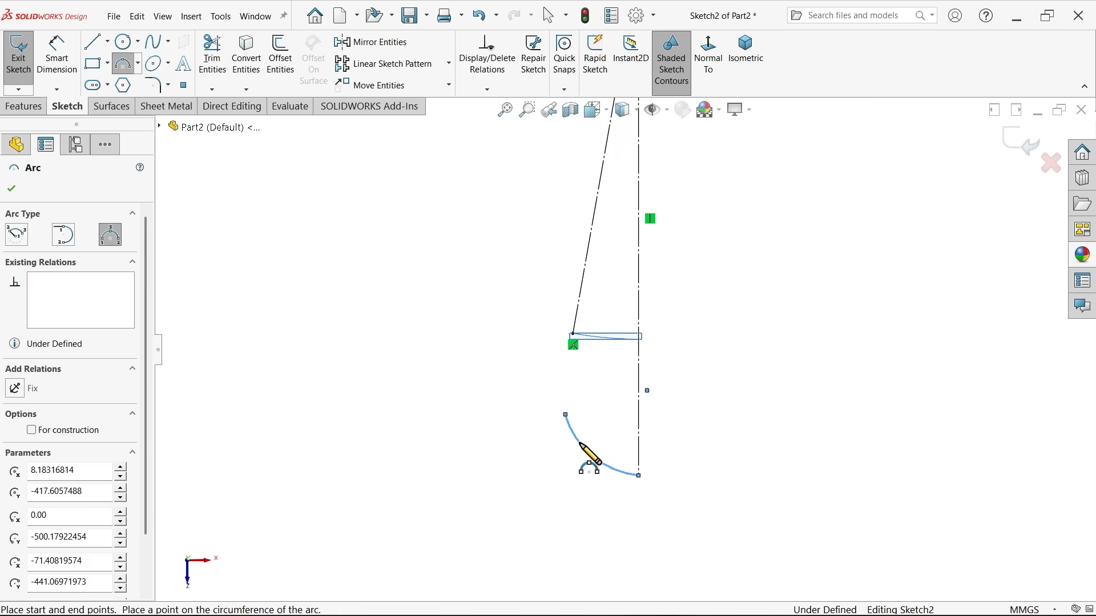
{"action": "right_click", "coordinate": [705, 332]}
{"action": "left_click", "coordinate": [720, 341]}
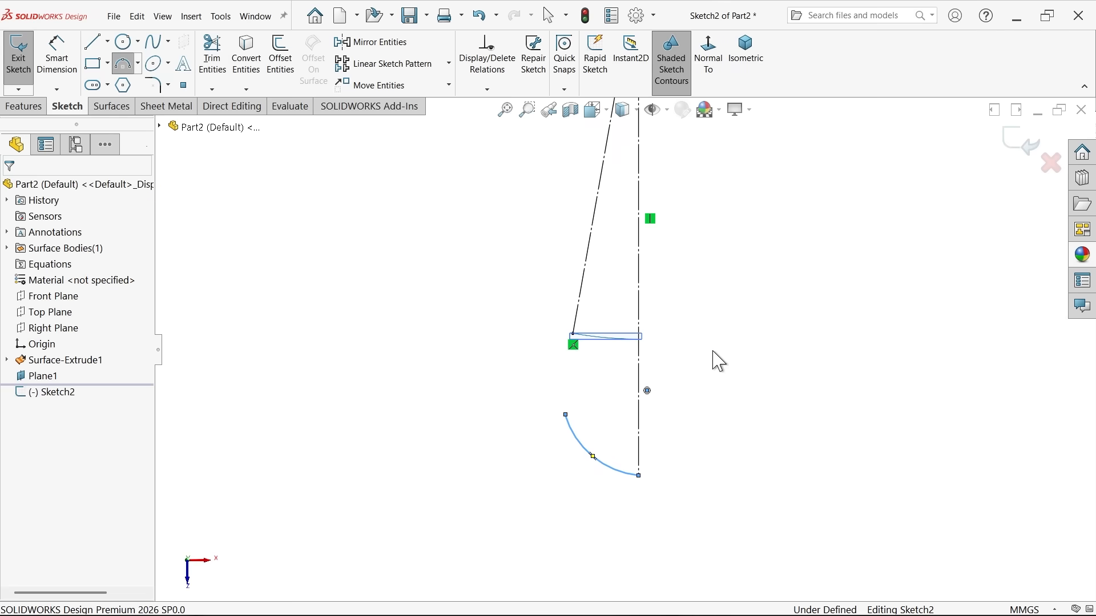
- Make the arc's center point coincident with the vertical construction line
{"action": "left_click", "coordinate": [647, 391]}
{"action": "scroll", "coordinate": [639, 423], "scroll_direction": "down", "scroll_amount": 2}
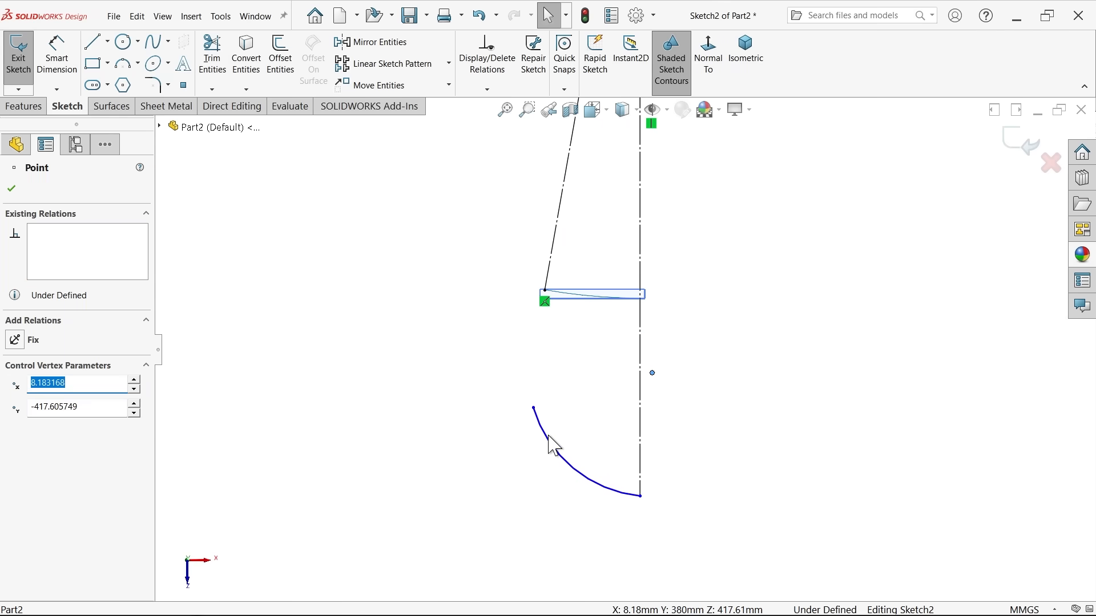
{"action": "left_click", "coordinate": [640, 425]}
{"action": "left_click", "coordinate": [653, 372], "text": "ctrl"}
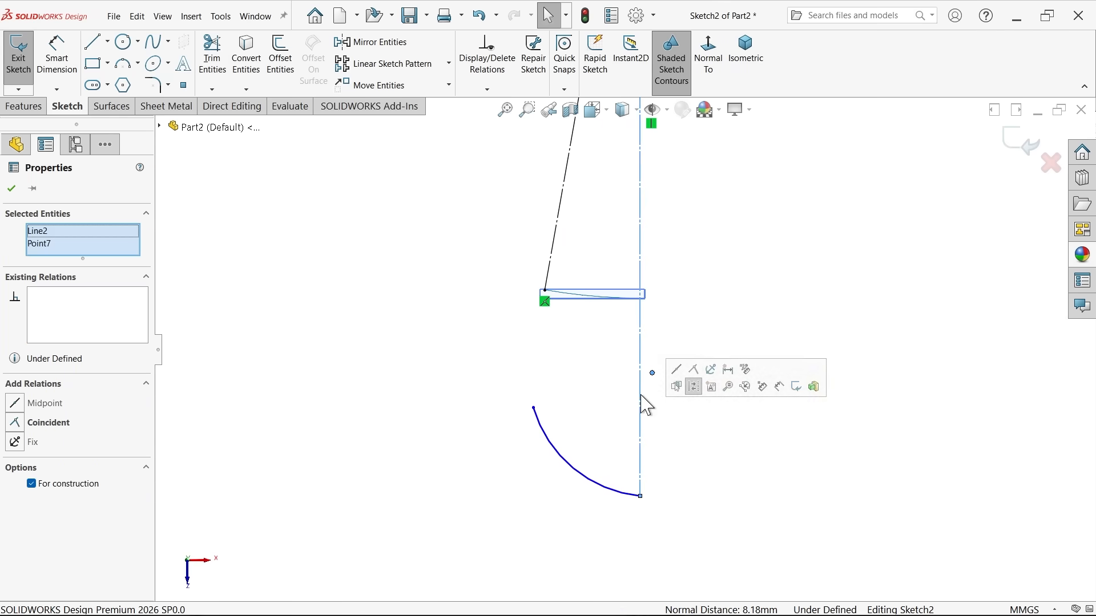
{"action": "left_click", "coordinate": [696, 372]}
- Dimension the radius of the arc at the vertical construction line's lower end to 50 mm
{"action": "left_click", "coordinate": [57, 57]}
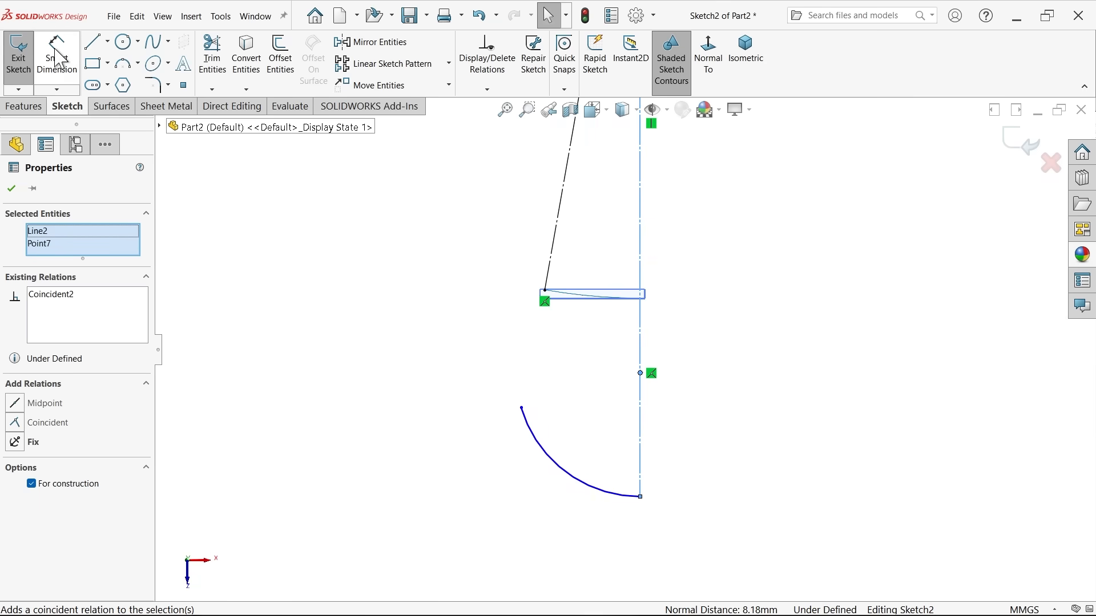
{"action": "left_click", "coordinate": [557, 472]}
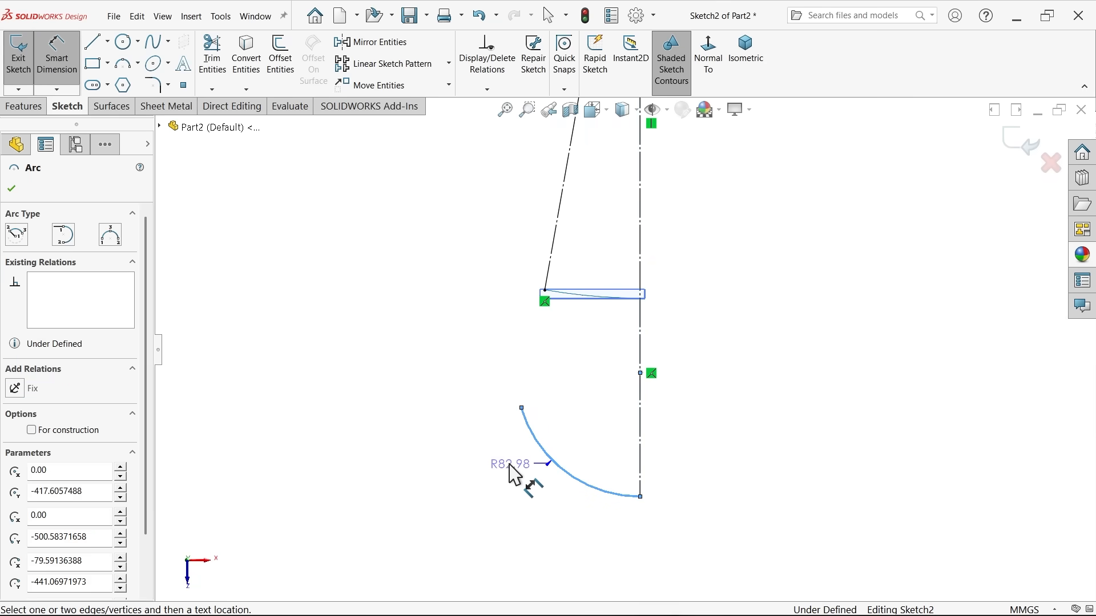
{"action": "left_click", "coordinate": [505, 473]}
{"action": "type", "text": "50"}
{"action": "key", "text": "Return"}
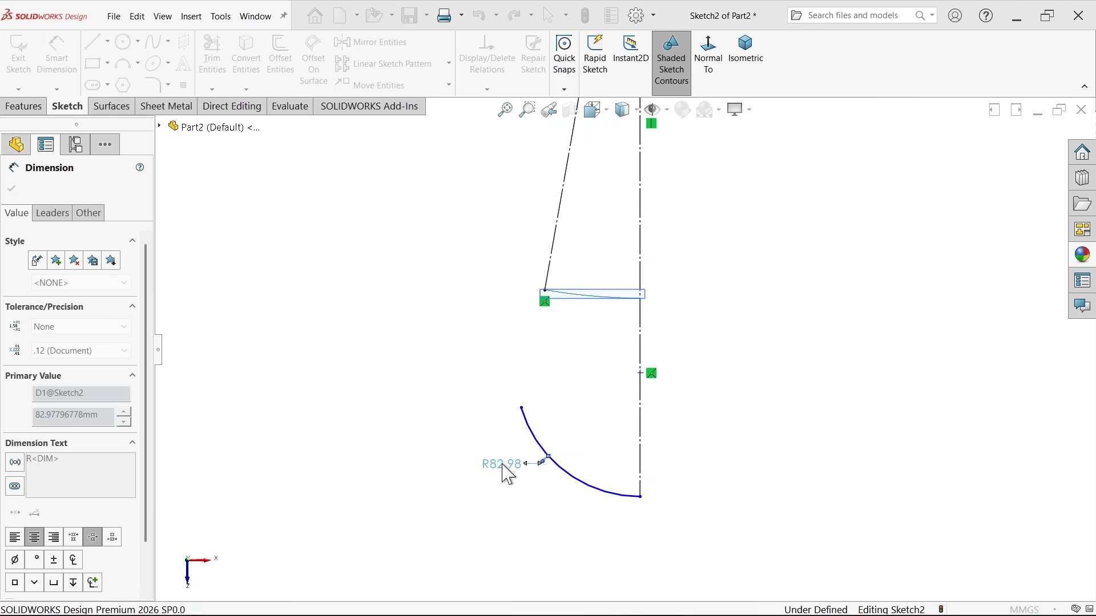
- Dimension the distance between the 50 mm arc's center and the origin to 375 mm
{"action": "left_click", "coordinate": [641, 373]}
{"action": "scroll", "coordinate": [675, 320], "scroll_direction": "up", "scroll_amount": 4}
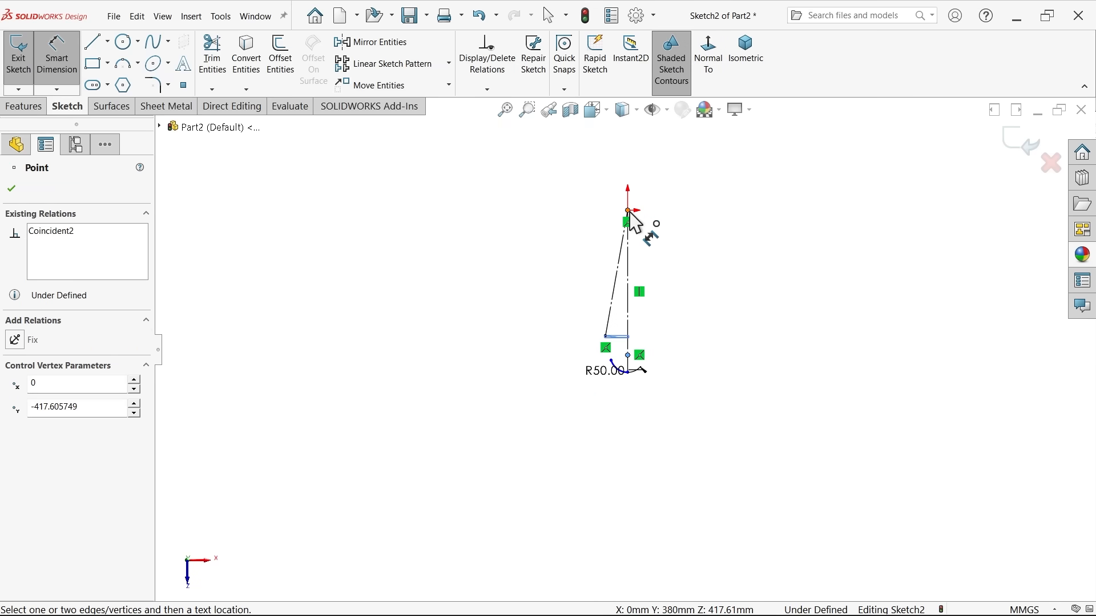
{"action": "left_click", "coordinate": [629, 212]}
{"action": "scroll", "coordinate": [667, 293], "scroll_direction": "down", "scroll_amount": 3}
{"action": "left_click", "coordinate": [671, 289]}
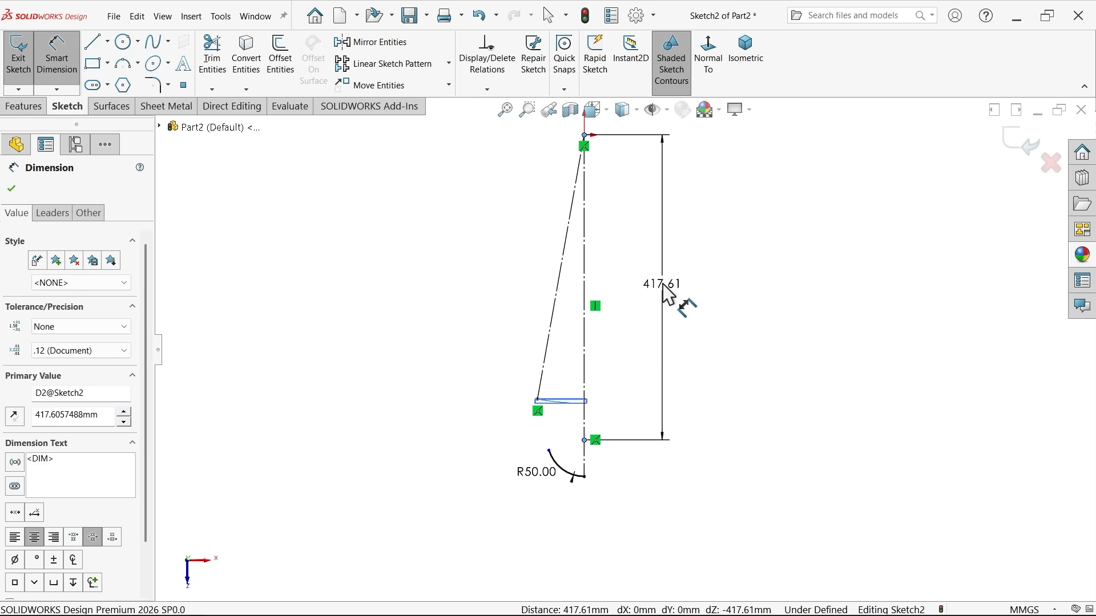
{"action": "type", "text": "375"}
{"action": "key", "text": "Return"}
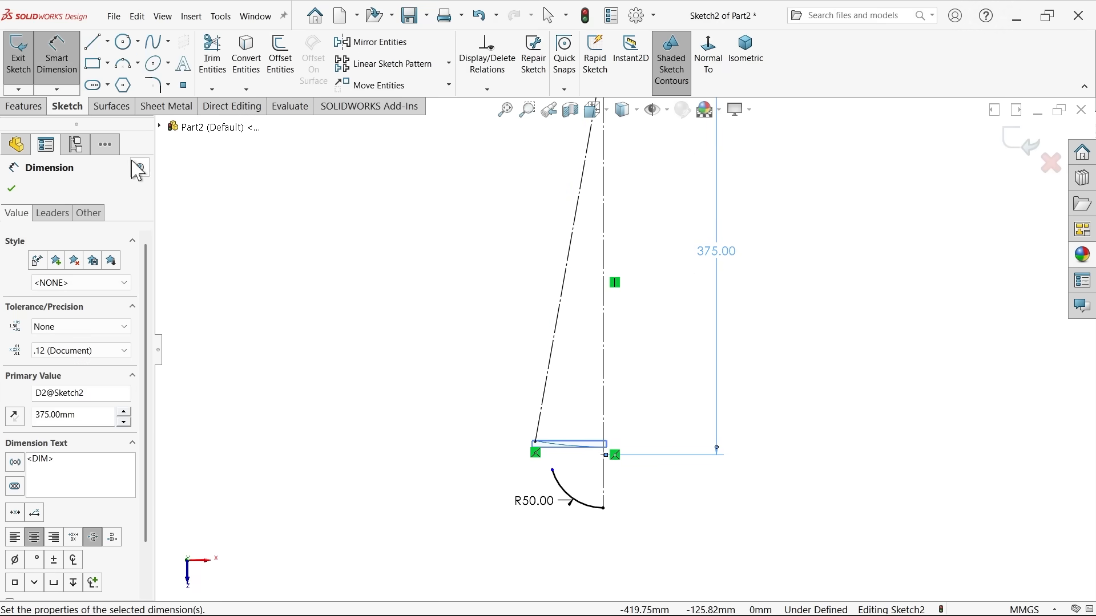
- Sketch a line about 166 mm long up from the arc's free endpoint, continuing into a tangent arc of about 17.5 mm radius ending on the slanted construction line
{"action": "left_click", "coordinate": [91, 47]}
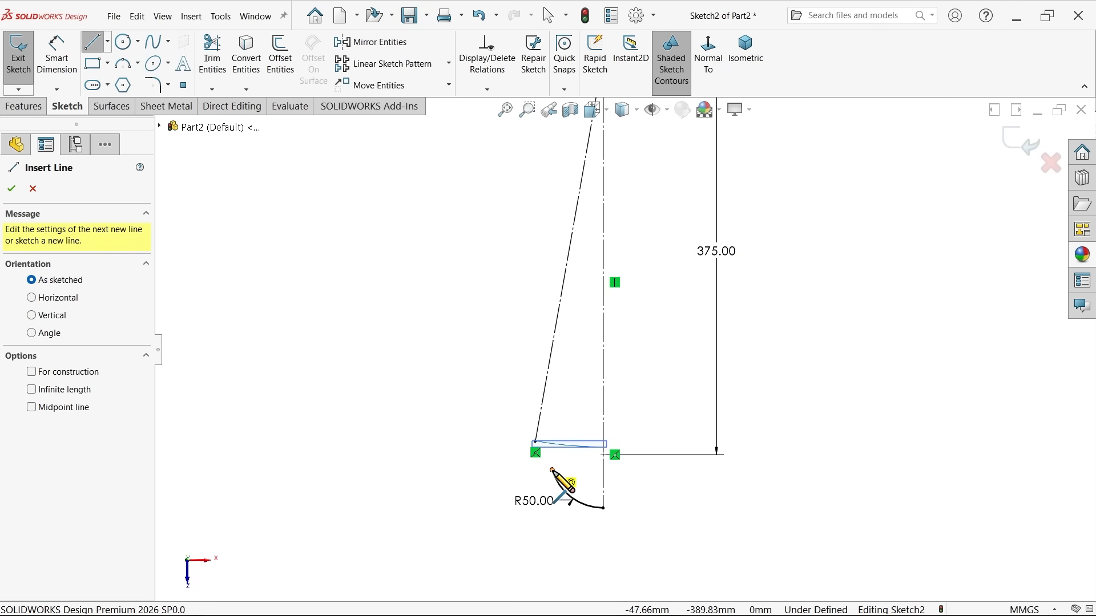
{"action": "left_click", "coordinate": [552, 470]}
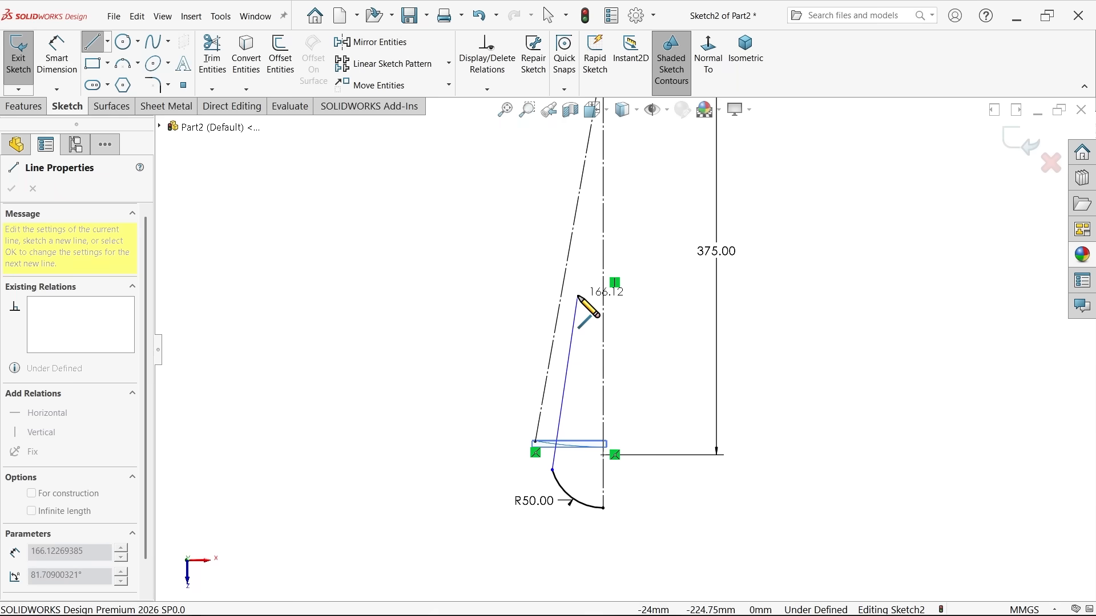
{"action": "scroll", "coordinate": [580, 298], "scroll_direction": "down", "scroll_amount": 5}
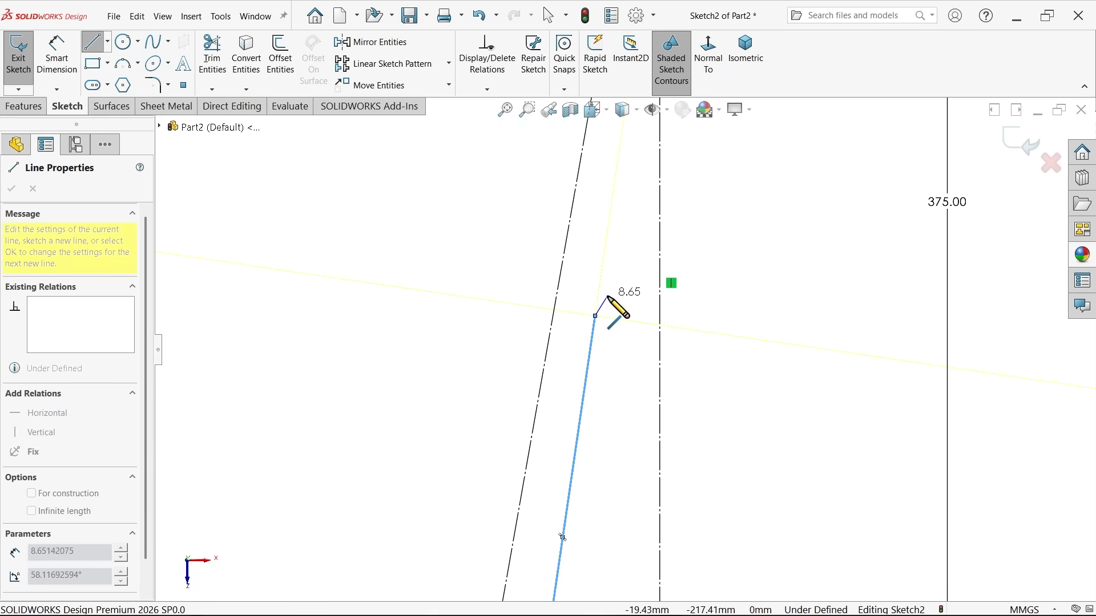
{"action": "left_click", "coordinate": [595, 315]}
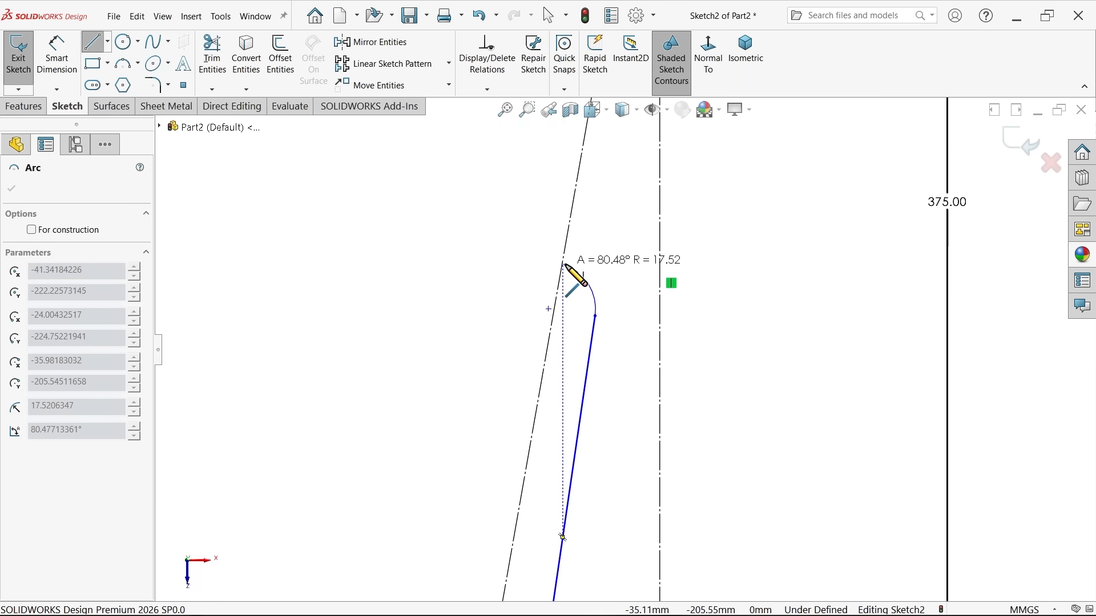
{"action": "left_click", "coordinate": [563, 265]}
{"action": "right_click", "coordinate": [515, 272]}
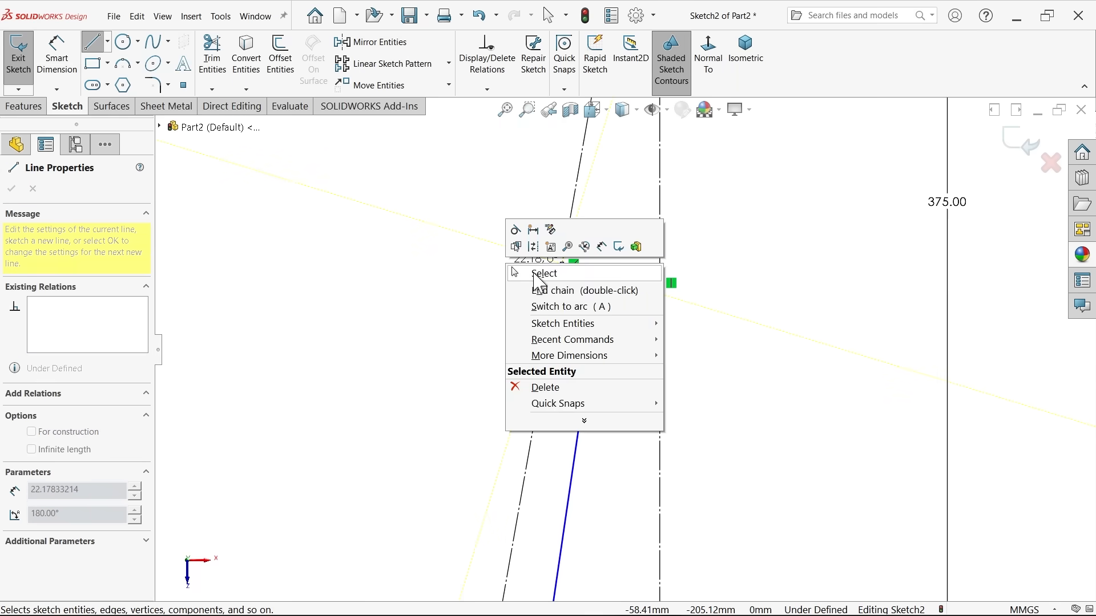
{"action": "left_click", "coordinate": [540, 279]}
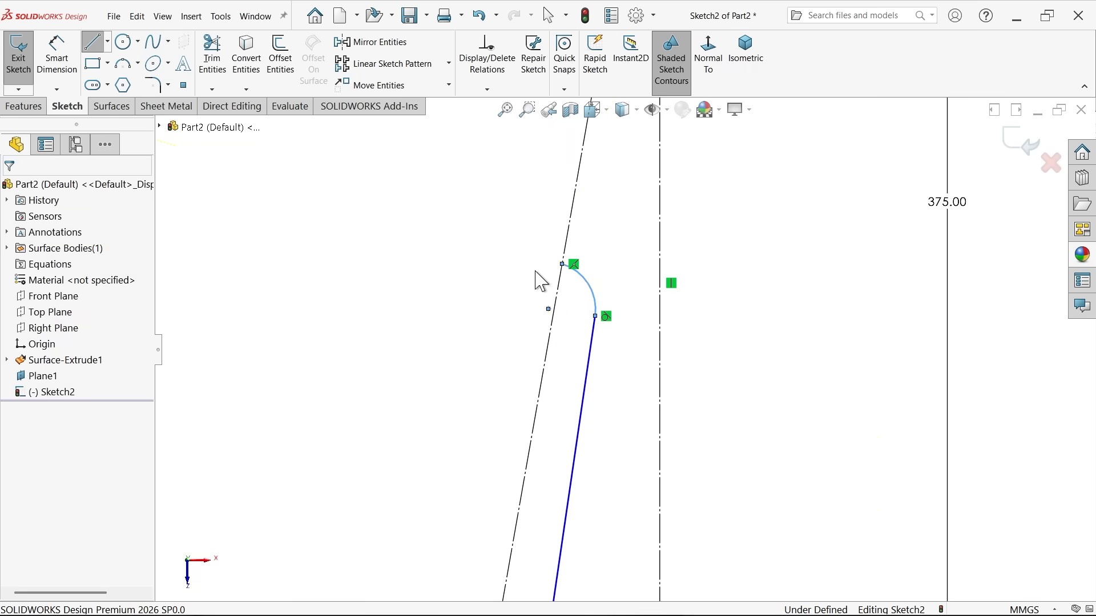
- Make the small upper arc's center coincident with the slanted construction line, and make the solid line parallel to that construction line
{"action": "left_click", "coordinate": [549, 309]}
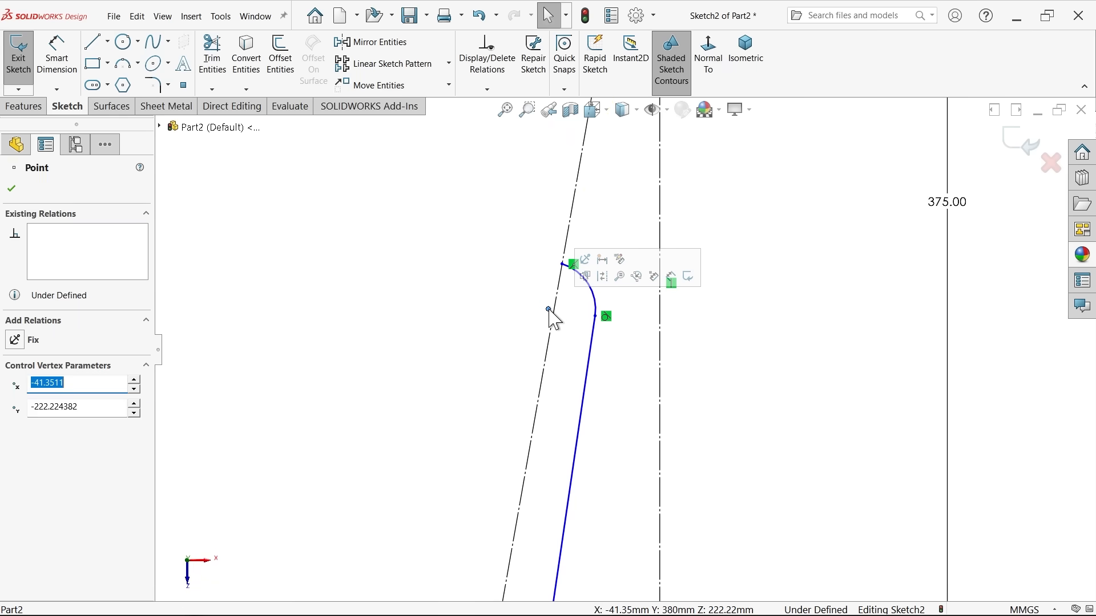
{"action": "left_click", "coordinate": [551, 333], "text": "ctrl"}
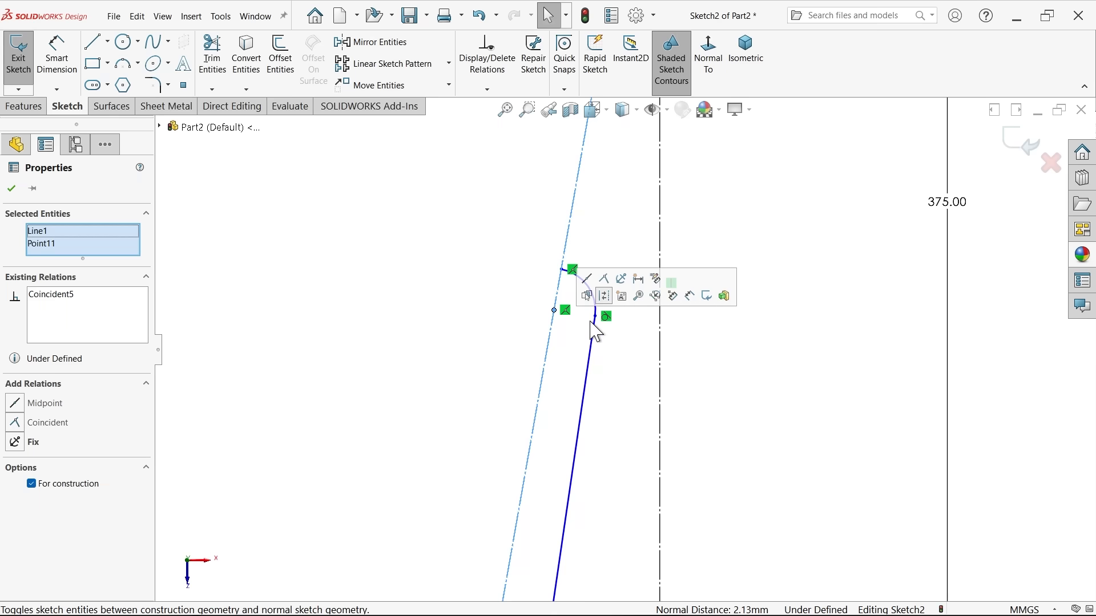
{"action": "left_click", "coordinate": [585, 373]}
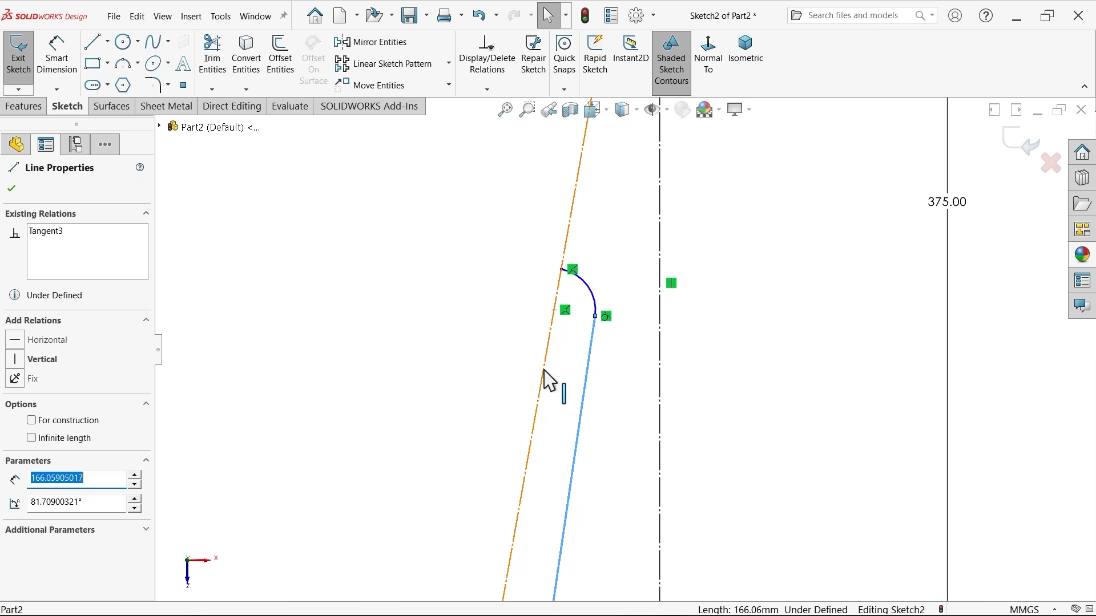
{"action": "left_click", "coordinate": [545, 372], "text": "ctrl"}
{"action": "left_click", "coordinate": [648, 318]}
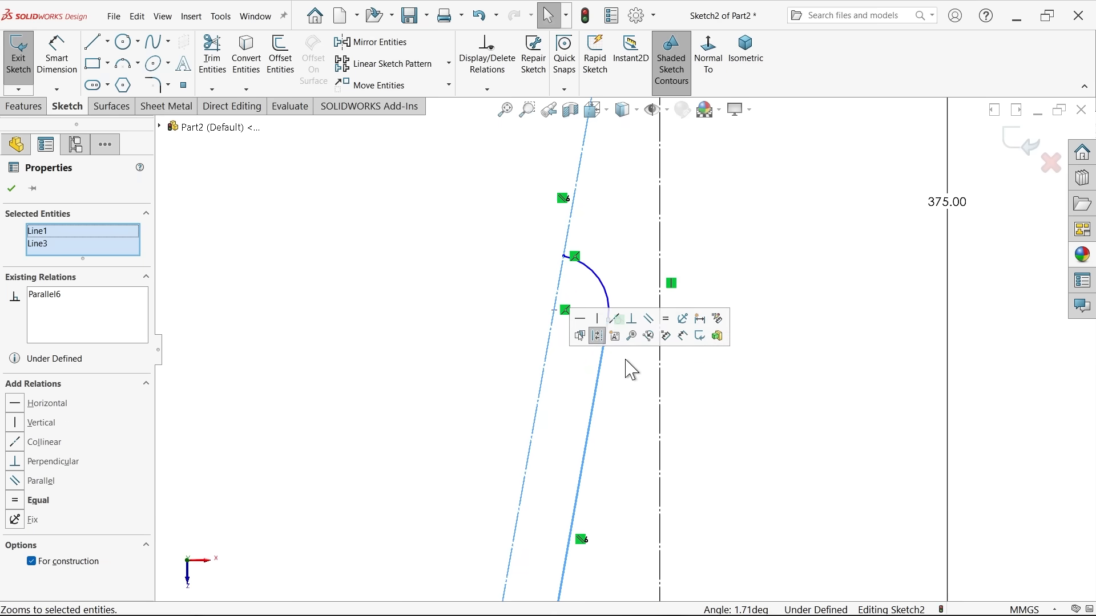
{"action": "left_click", "coordinate": [624, 350]}
{"action": "left_click", "coordinate": [621, 323]}
- Make the solid line and the 50 mm radius arc tangent at their shared endpoint
{"action": "scroll", "coordinate": [624, 364], "scroll_direction": "up", "scroll_amount": 7}
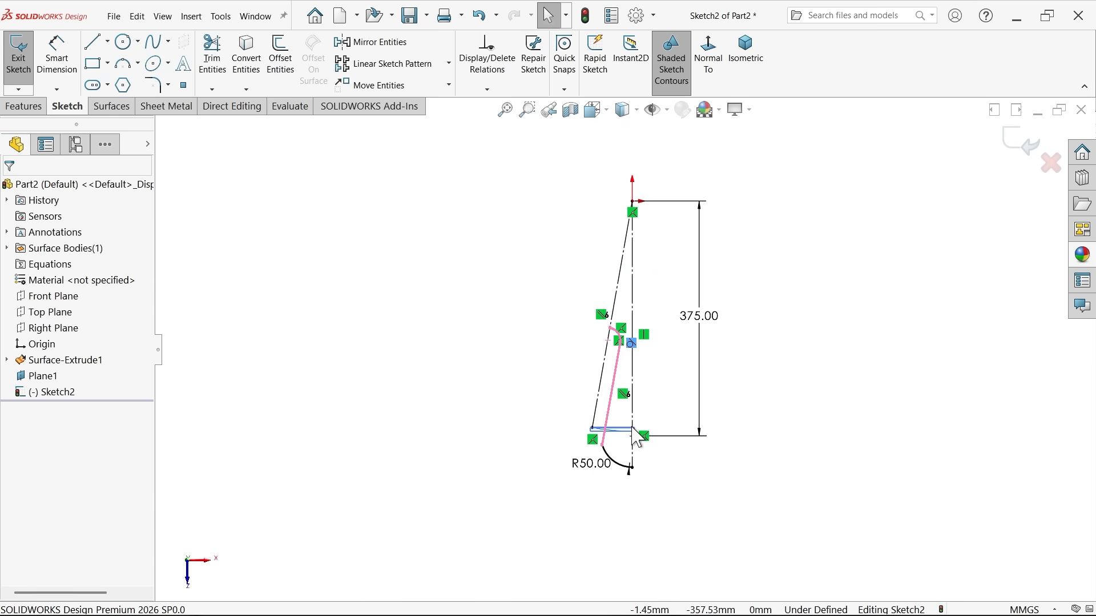
{"action": "scroll", "coordinate": [627, 468], "scroll_direction": "down", "scroll_amount": 6}
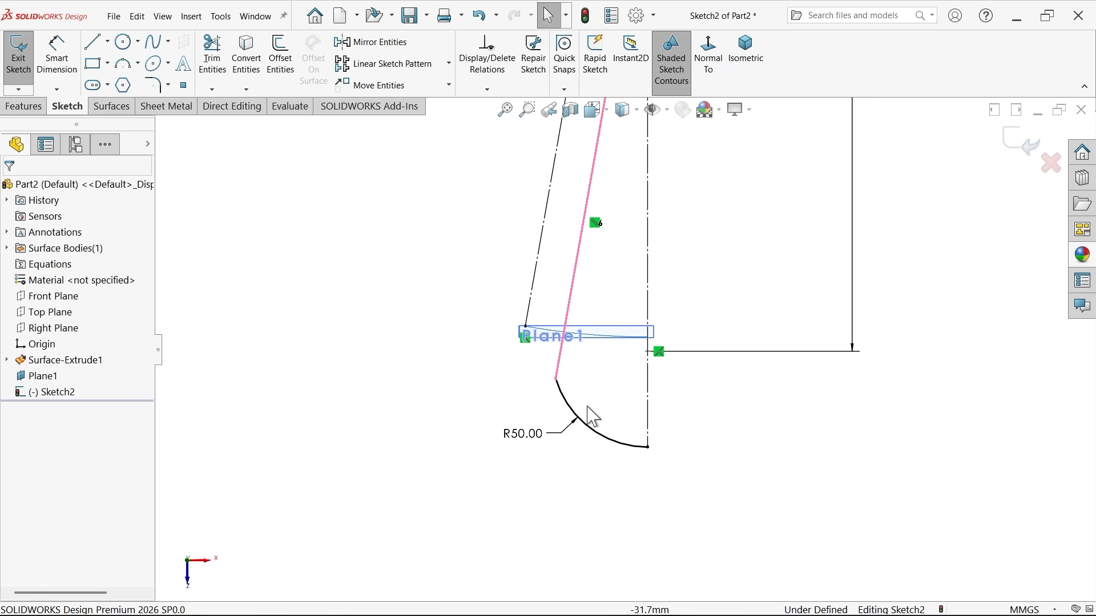
{"action": "left_click", "coordinate": [557, 380]}
{"action": "left_click", "coordinate": [597, 330]}
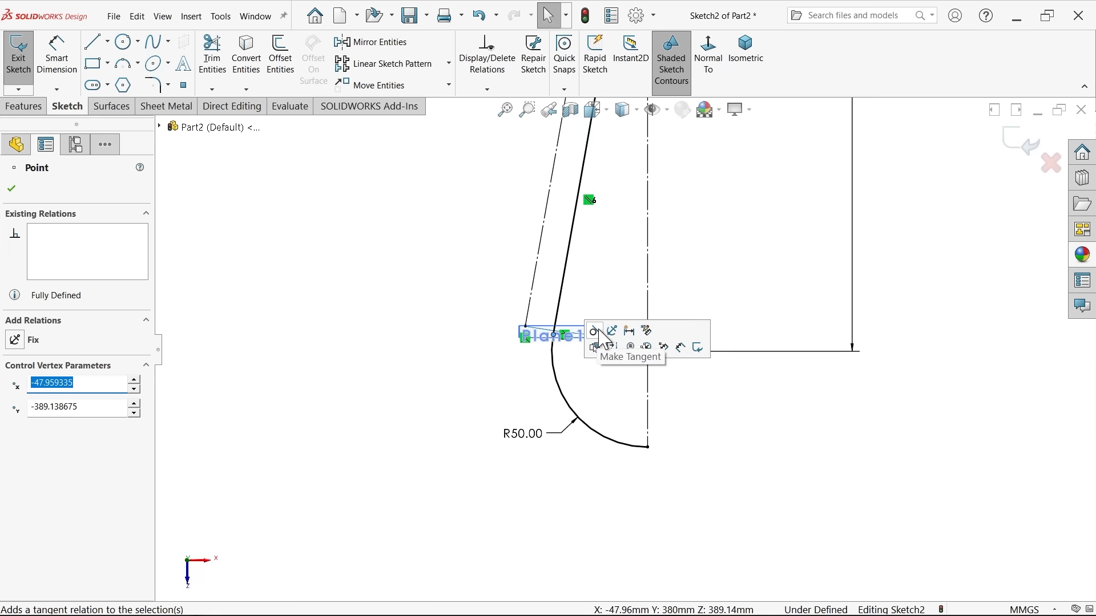
{"action": "left_click", "coordinate": [607, 395]}
- Dimension the distance between the small upper arc's center and the origin to 205 mm
{"action": "scroll", "coordinate": [582, 350], "scroll_direction": "up", "scroll_amount": 3}
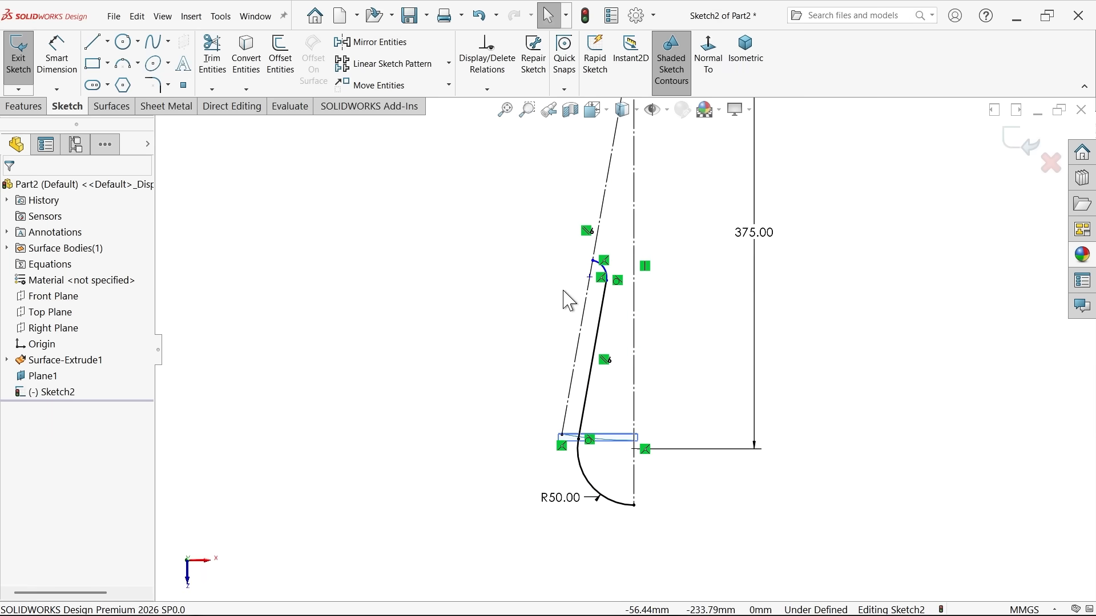
{"action": "left_click", "coordinate": [56, 54]}
{"action": "scroll", "coordinate": [588, 257], "scroll_direction": "up", "scroll_amount": 3}
{"action": "scroll", "coordinate": [640, 239], "scroll_direction": "down", "scroll_amount": 5}
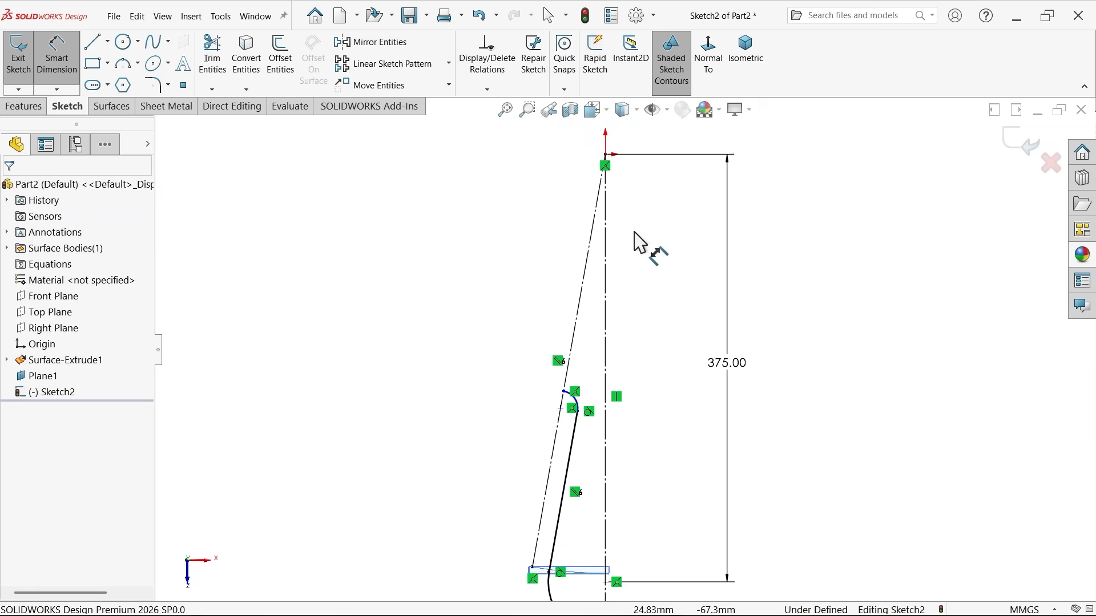
{"action": "left_click", "coordinate": [551, 438]}
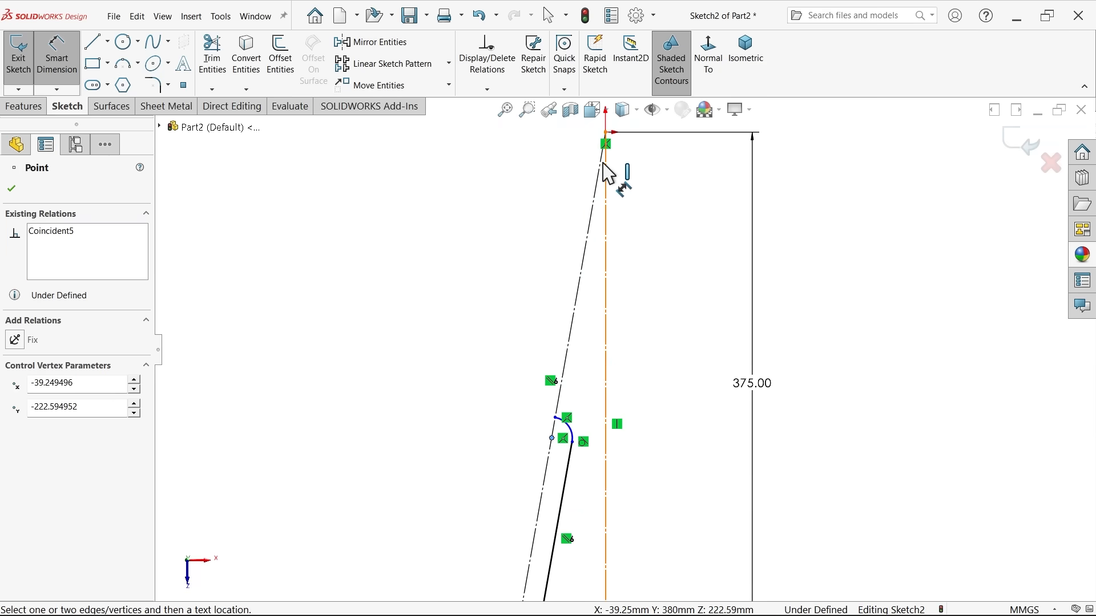
{"action": "left_click", "coordinate": [606, 134]}
{"action": "left_click", "coordinate": [566, 216]}
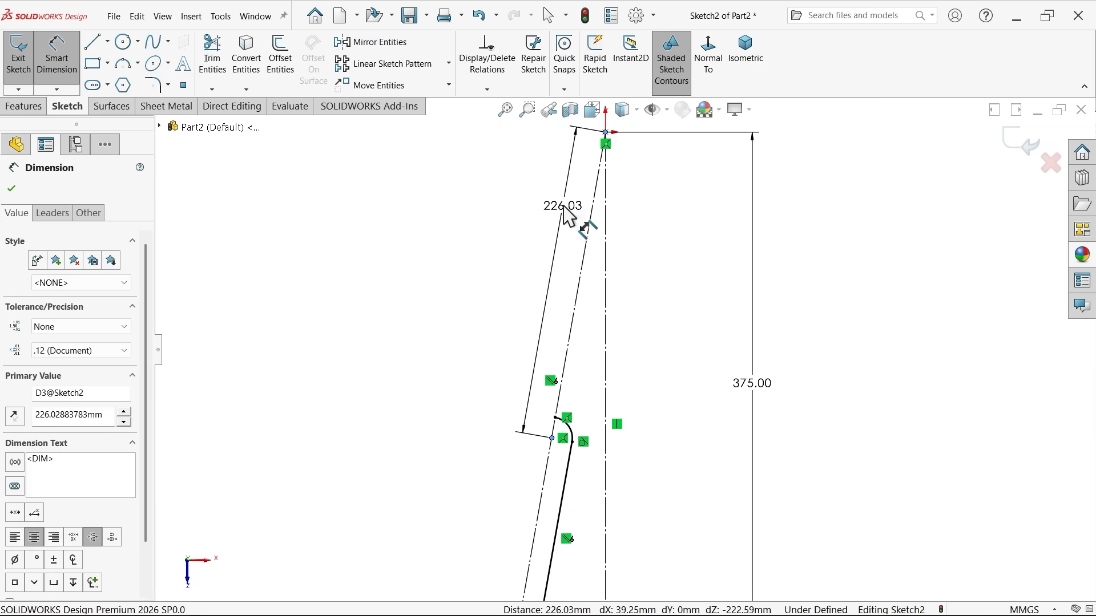
{"action": "type", "text": "205"}
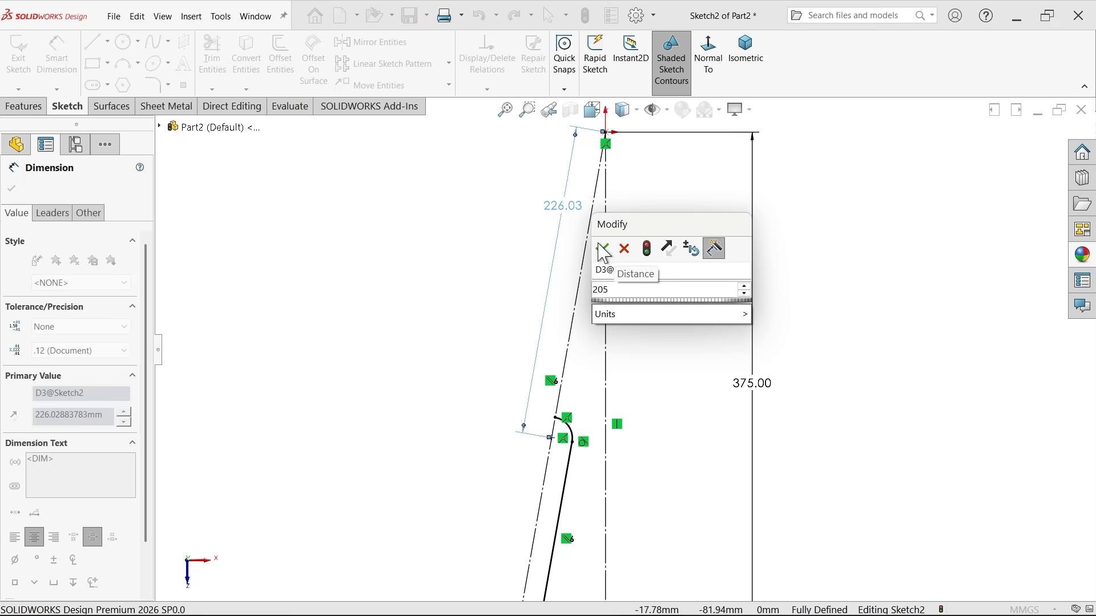
{"action": "left_click", "coordinate": [603, 251]}
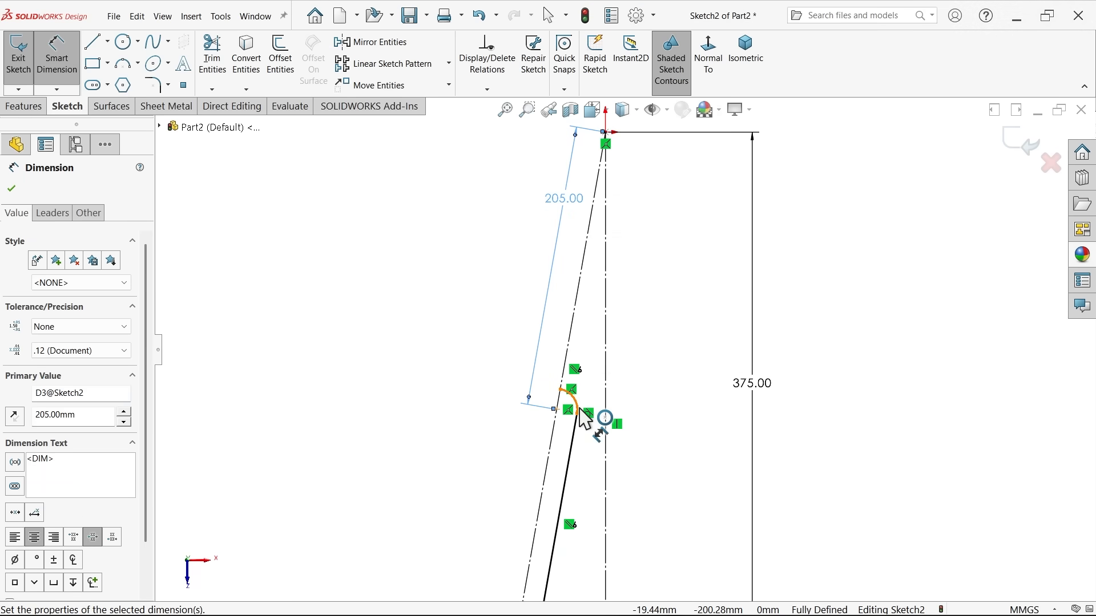
- Extrude the arc-line-arc profile as a surface, blind, to a depth of 30 mm above the sketch plane
{"action": "scroll", "coordinate": [627, 422], "scroll_direction": "up", "scroll_amount": 5}
{"action": "scroll", "coordinate": [628, 423], "scroll_direction": "down", "scroll_amount": 5}
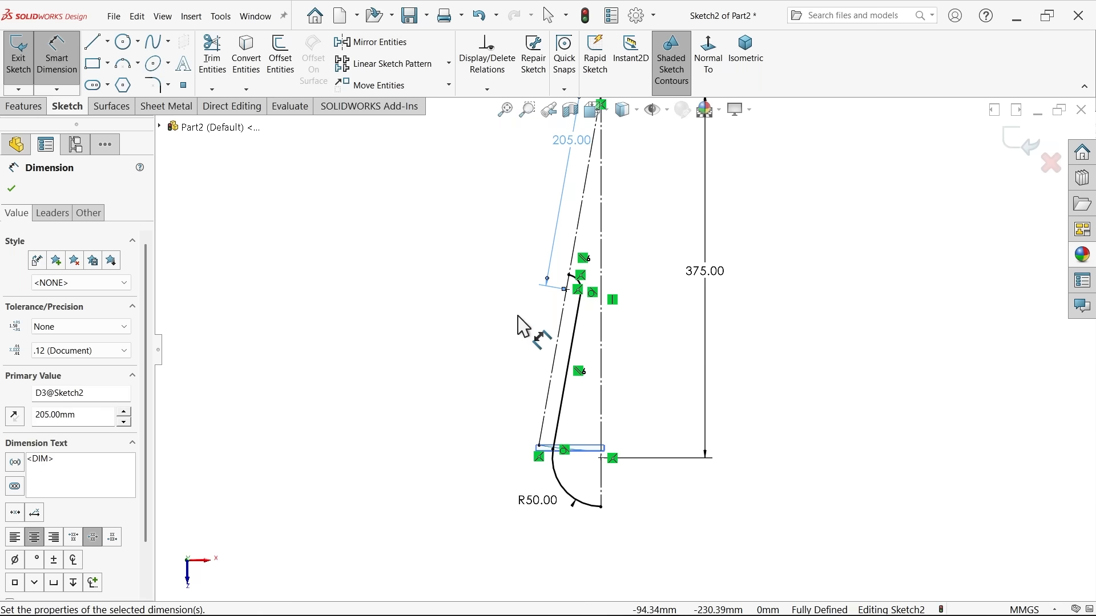
{"action": "left_click", "coordinate": [29, 110]}
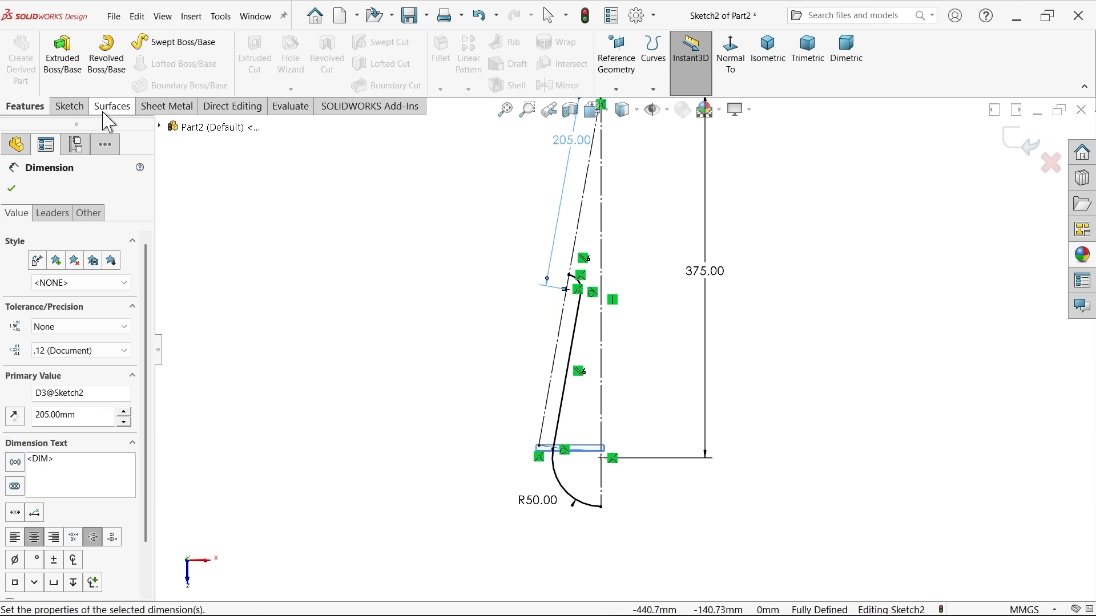
{"action": "left_click", "coordinate": [107, 109]}
{"action": "left_click", "coordinate": [22, 66]}
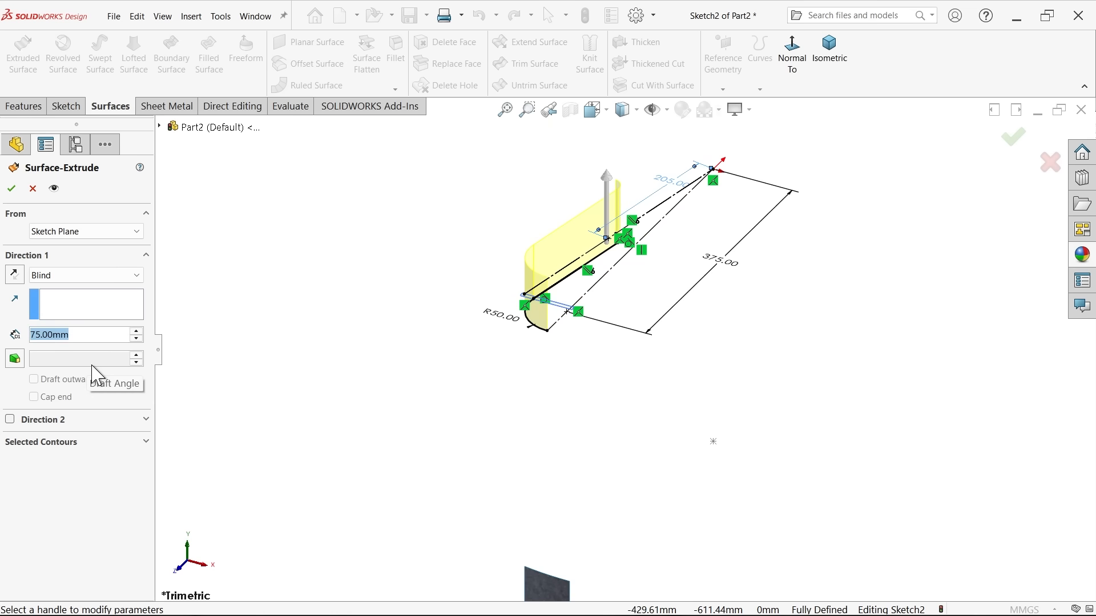
{"action": "type", "text": "30"}
{"action": "key", "text": "Return"}
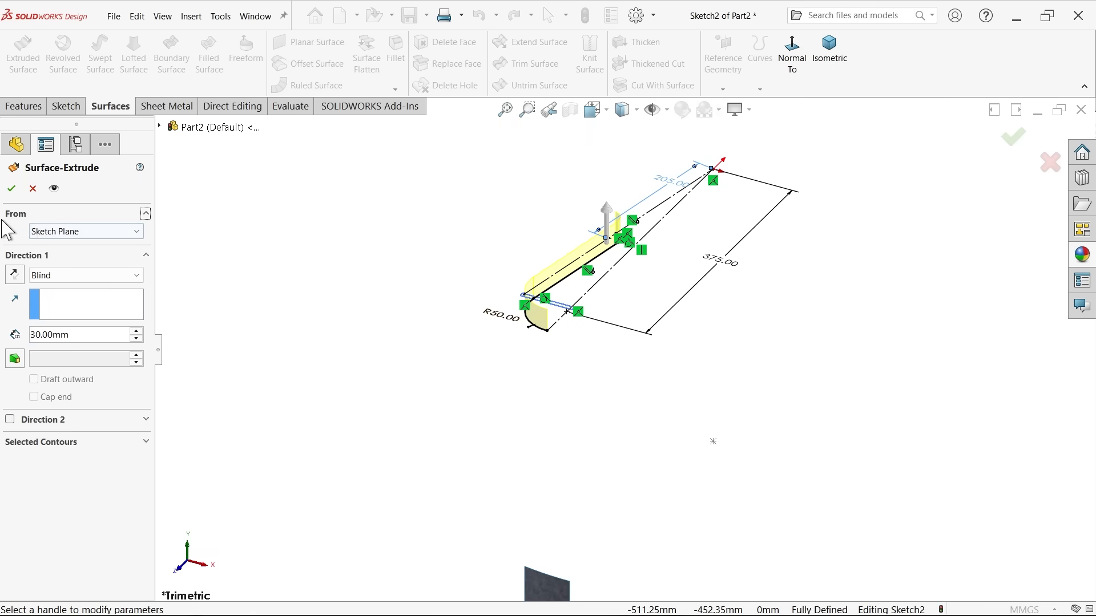
{"action": "left_click", "coordinate": [11, 188]}
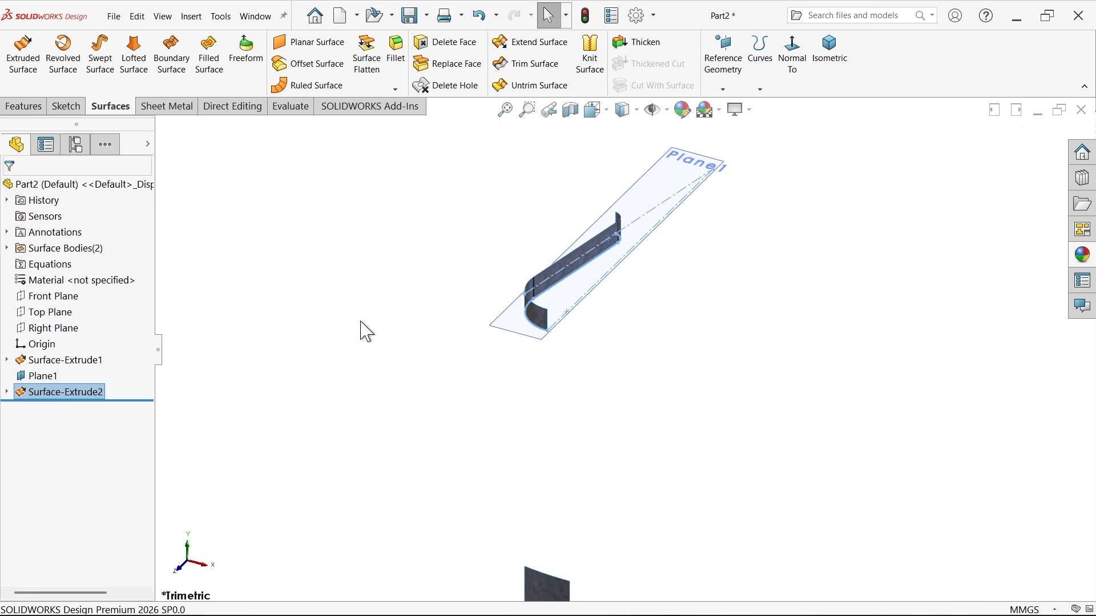
- Hide the offset plane that carries the upper surface's sketch
{"action": "left_click", "coordinate": [683, 205]}
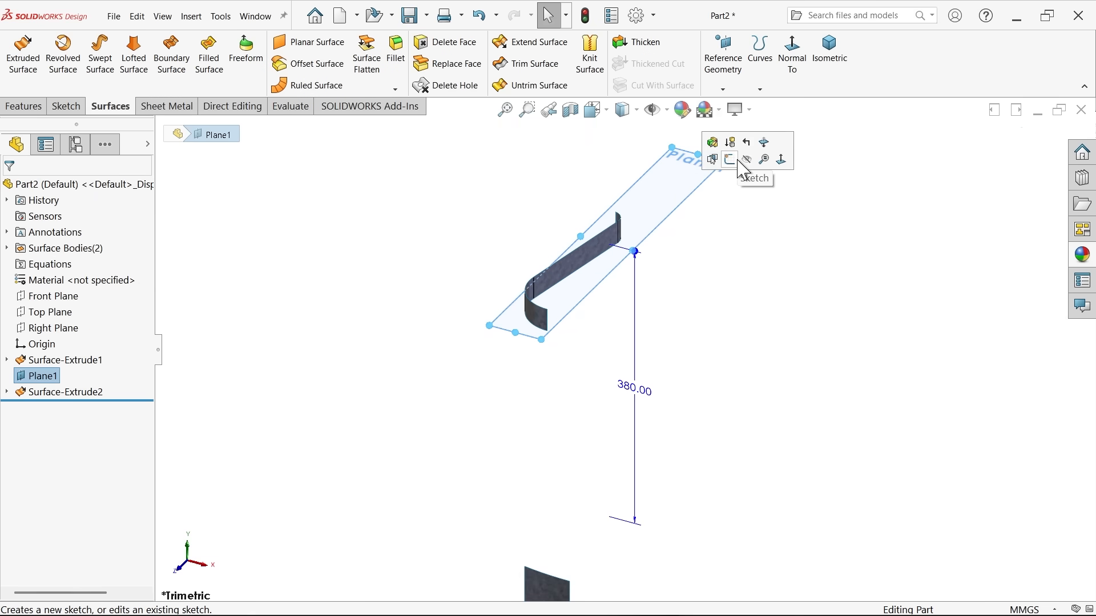
{"action": "left_click", "coordinate": [751, 176]}
{"action": "middle_click_drag", "start_coordinate": [717, 344], "coordinate": [737, 400]}
{"action": "scroll", "coordinate": [676, 441], "scroll_direction": "down", "scroll_amount": 3}
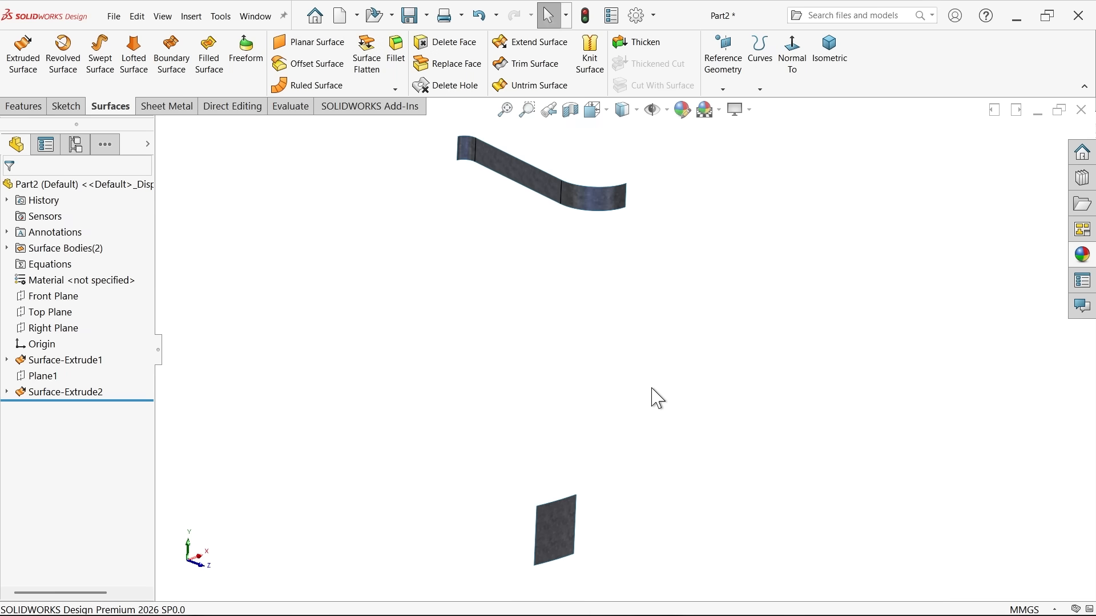
{"action": "middle_click_drag", "start_coordinate": [657, 398], "coordinate": [638, 377]}
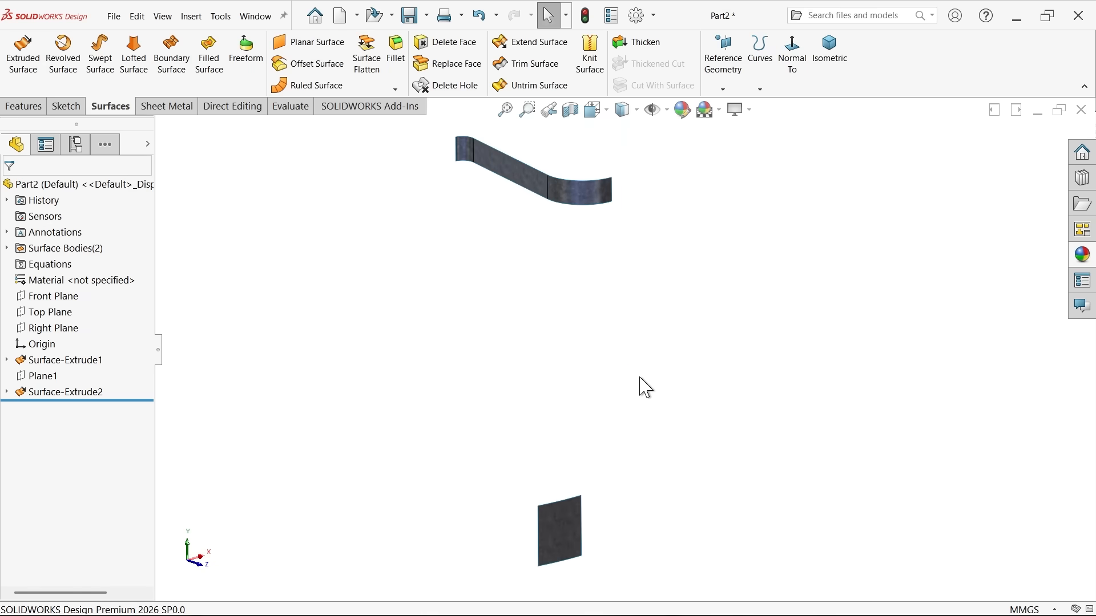
- Start a new 3D sketch for connecting the upper and lower surfaces
{"action": "left_click", "coordinate": [25, 109]}
{"action": "left_click", "coordinate": [69, 106]}
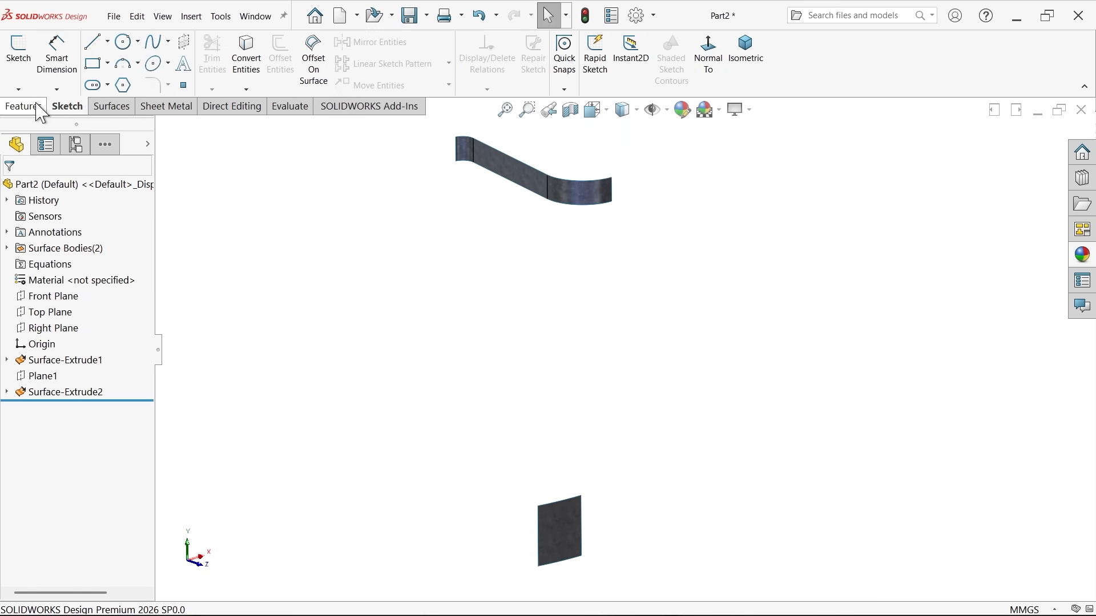
{"action": "left_click", "coordinate": [18, 89]}
{"action": "left_click", "coordinate": [57, 120]}
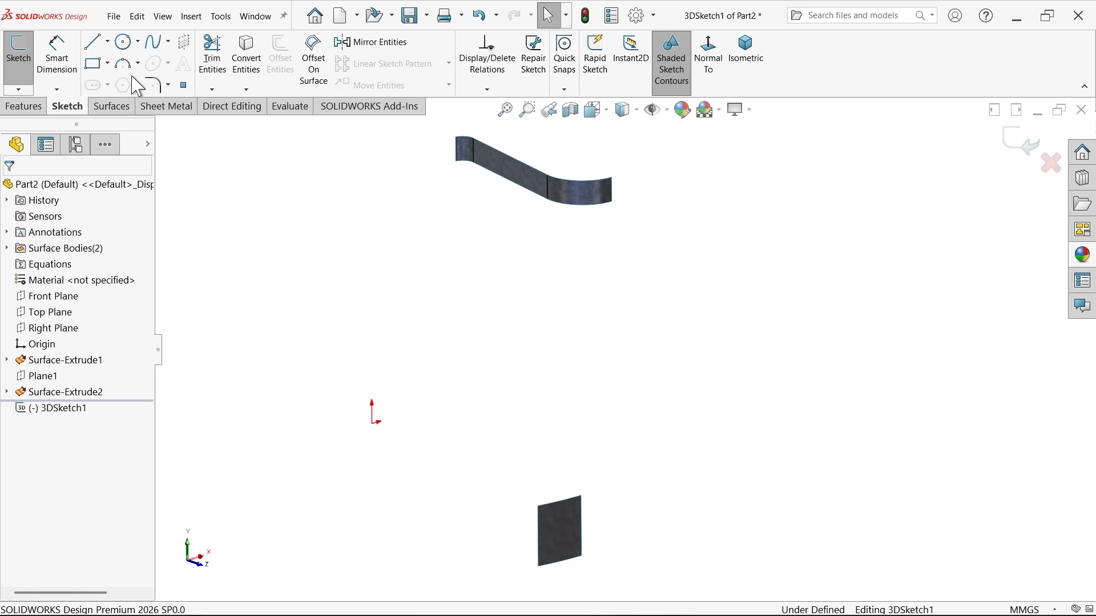
- Draw a two-point spline from the upper surface's bottom corner at the large-arc end to the nearer top corner of the lower surface
{"action": "left_click", "coordinate": [155, 42]}
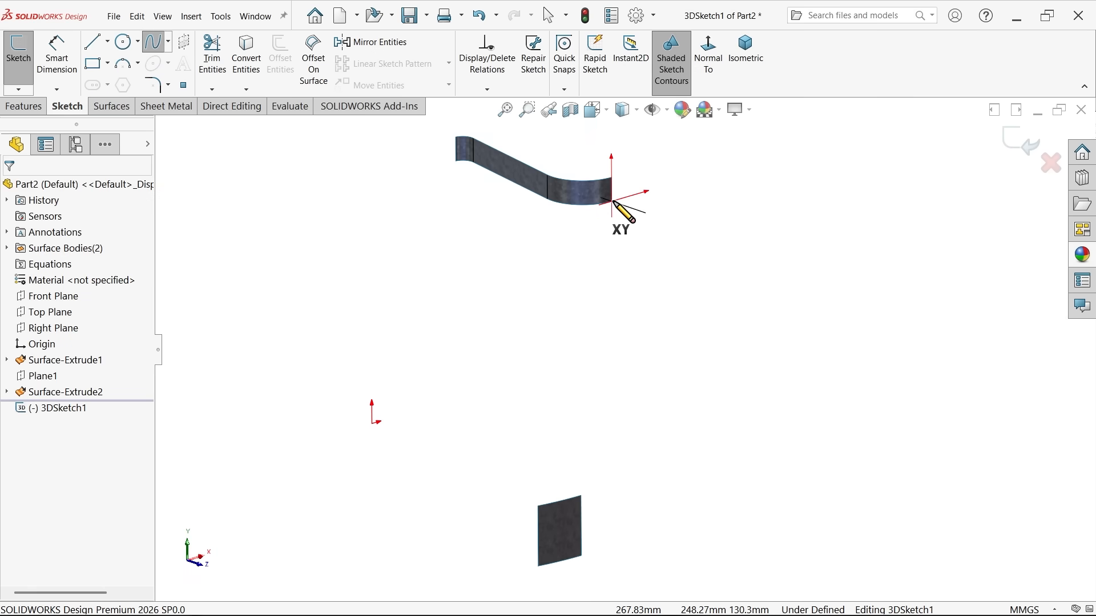
{"action": "left_click", "coordinate": [612, 203]}
{"action": "left_click", "coordinate": [581, 497]}
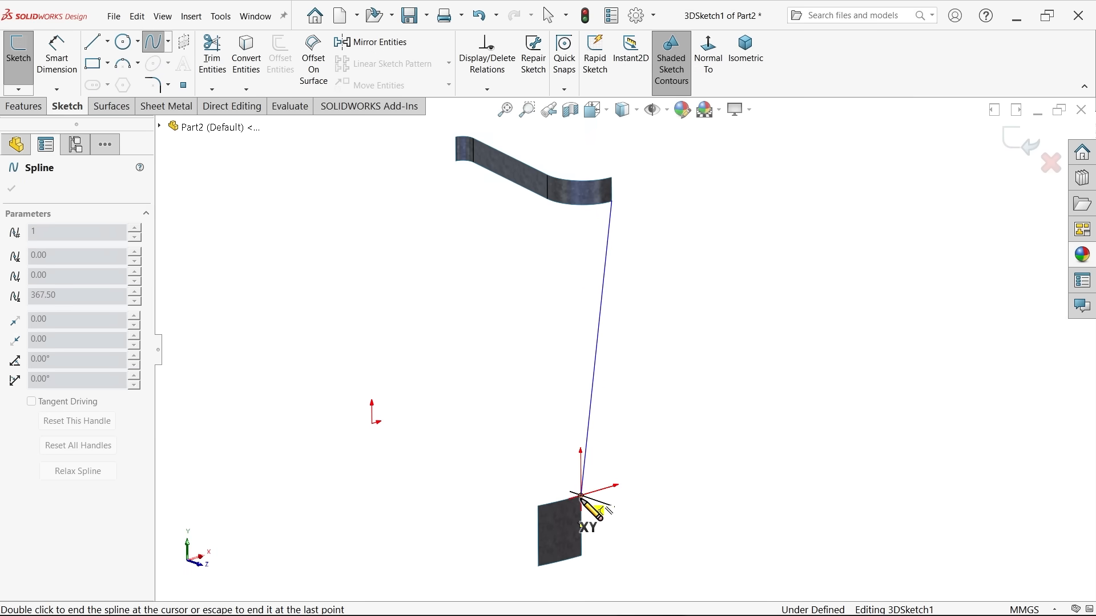
{"action": "right_click", "coordinate": [693, 359]}
{"action": "left_click", "coordinate": [708, 366]}
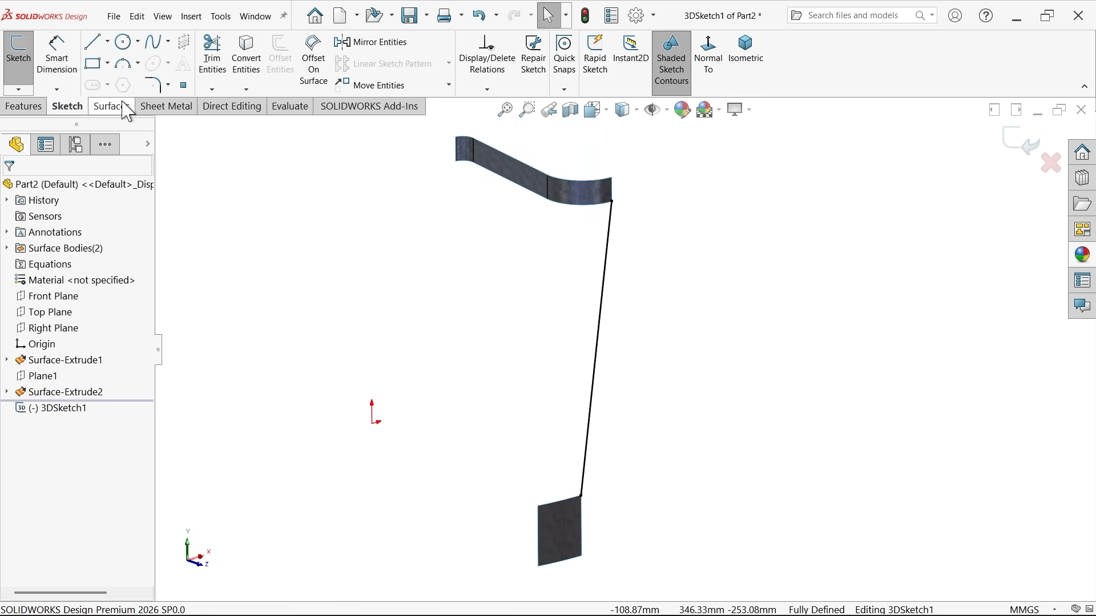
- Draw a second two-point spline from the upper surface's bottom corner at the small-arc end to the lower surface's other top corner
{"action": "left_click", "coordinate": [155, 41]}
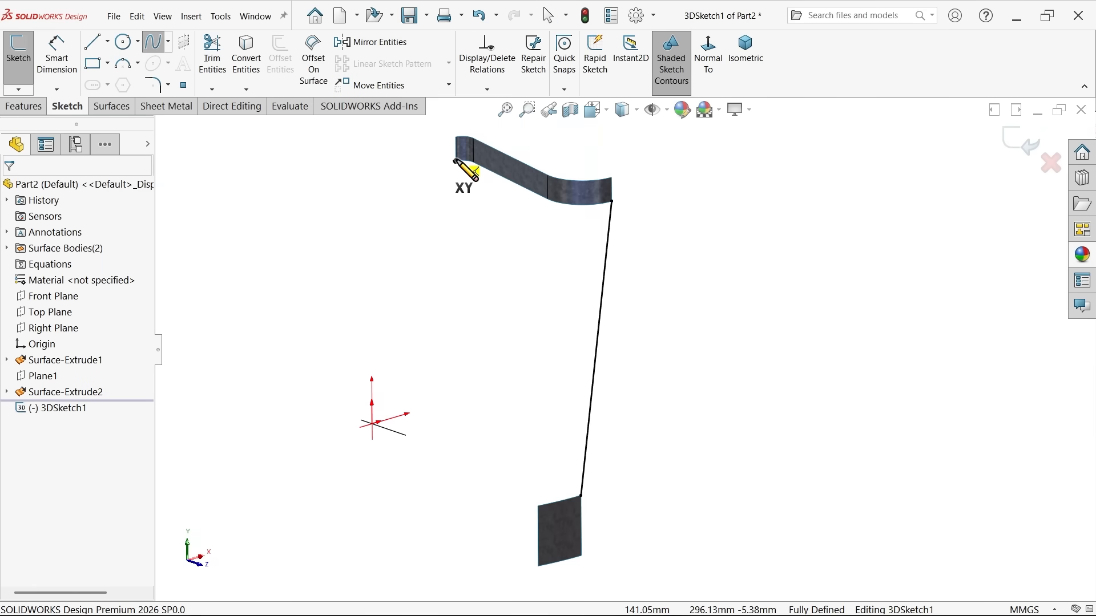
{"action": "left_click", "coordinate": [455, 162]}
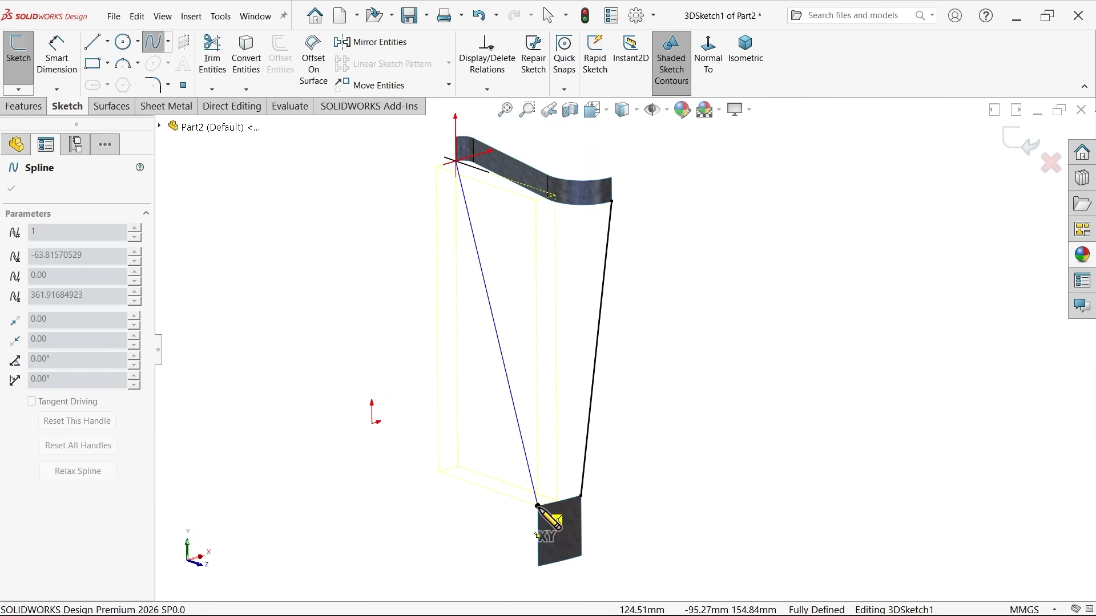
{"action": "left_click", "coordinate": [538, 506]}
{"action": "right_click", "coordinate": [426, 379]}
{"action": "left_click", "coordinate": [461, 389]}
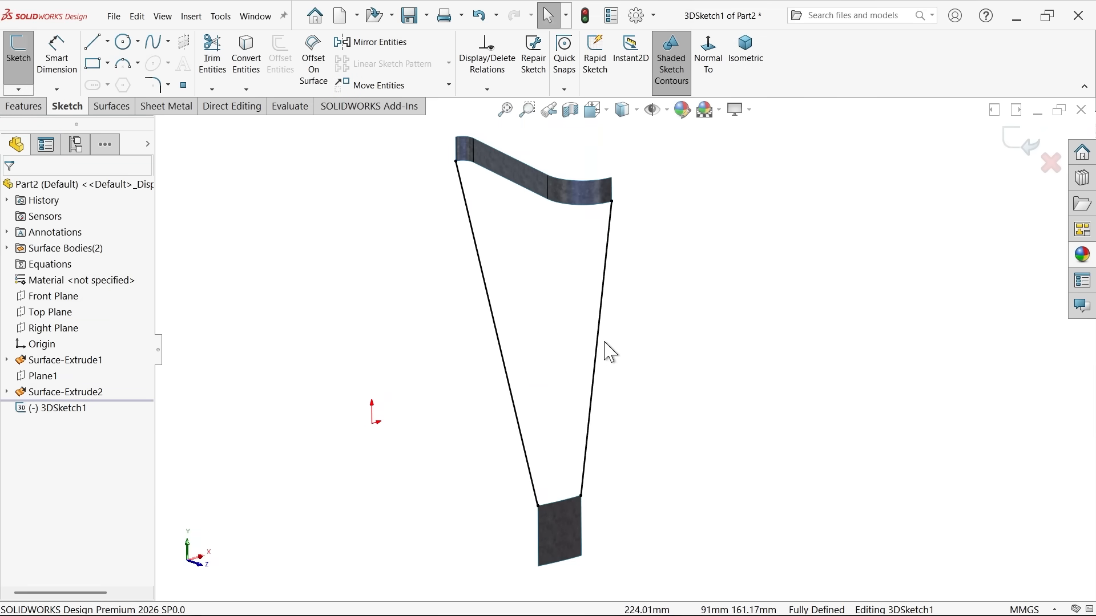
- Bend the large-arc-side spline with its upper tangent handle and constrain that handle Along Y
{"action": "left_click", "coordinate": [598, 354]}
{"action": "left_click_drag", "start_coordinate": [600, 319], "coordinate": [614, 319]}
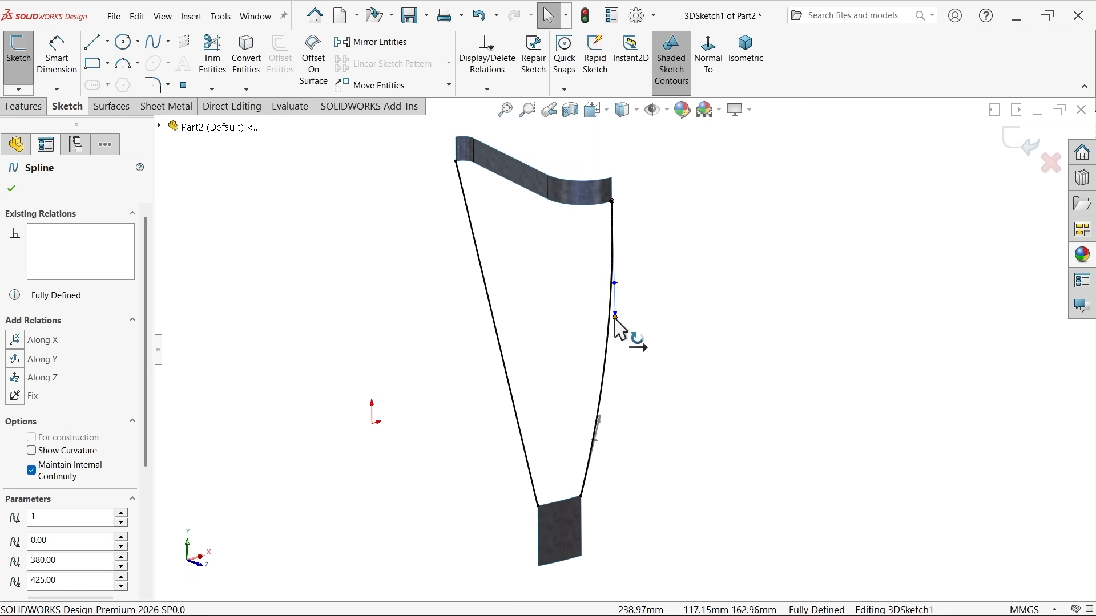
{"action": "left_click", "coordinate": [14, 360]}
- Bend the small-arc-side spline with its upper tangent handle and constrain both its upper and lower handles Along Y
{"action": "left_click", "coordinate": [487, 302]}
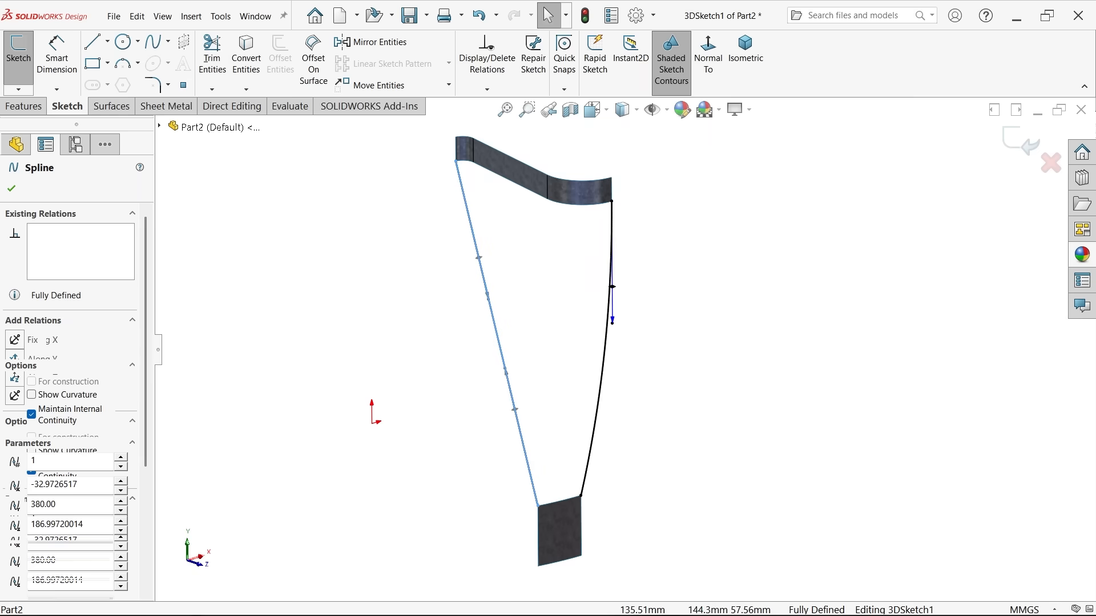
{"action": "left_click_drag", "start_coordinate": [488, 300], "coordinate": [455, 301]}
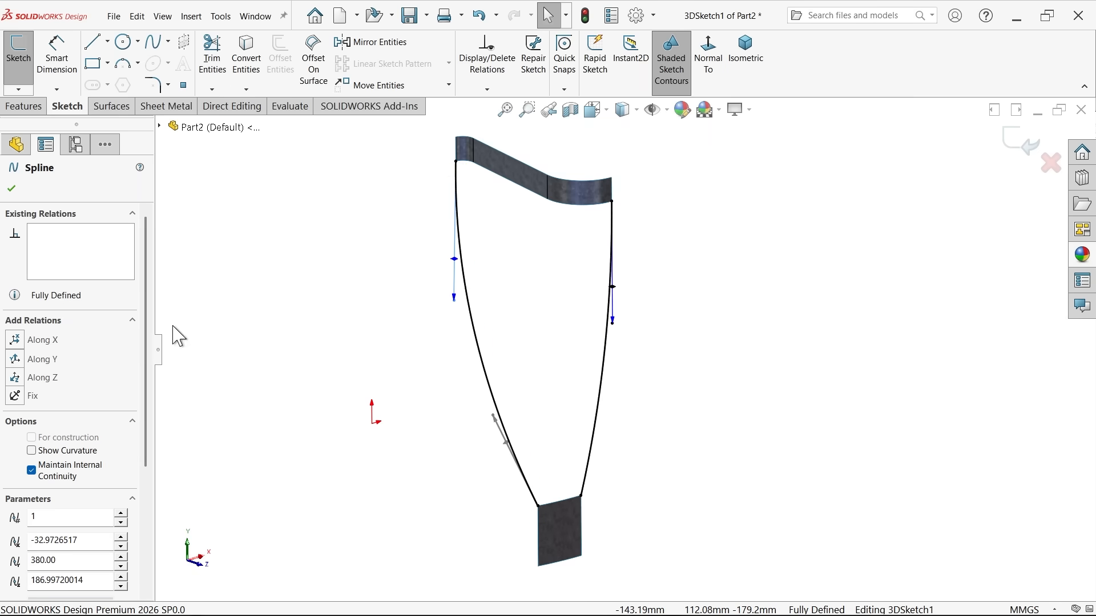
{"action": "left_click", "coordinate": [495, 411]}
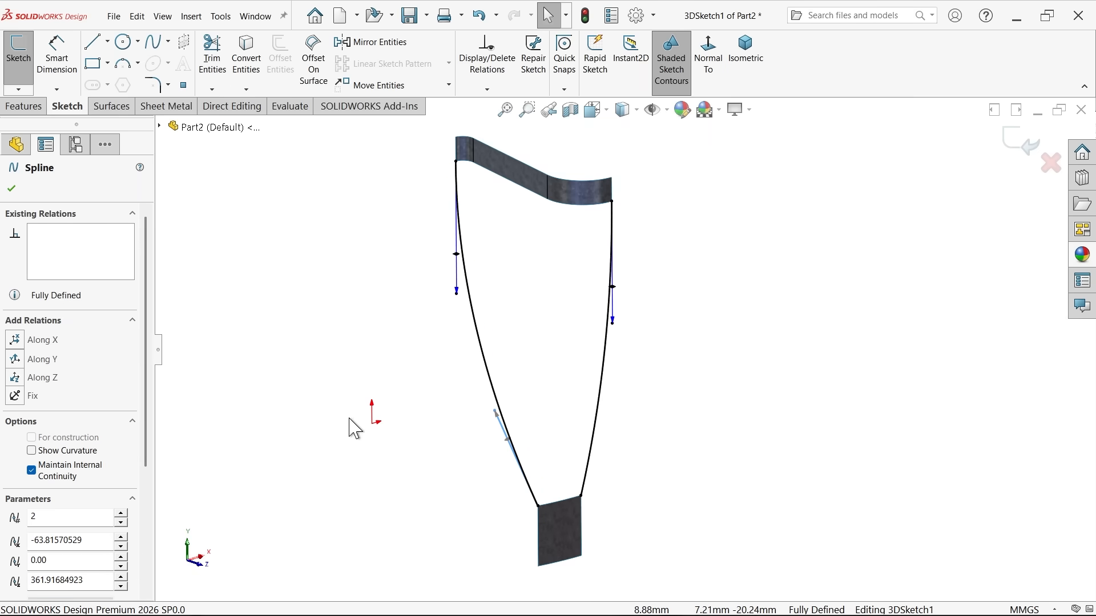
{"action": "left_click", "coordinate": [15, 360]}
- Adjust the lower tangent handle of the large-arc-side spline and constrain it Along Y
{"action": "left_click", "coordinate": [598, 426]}
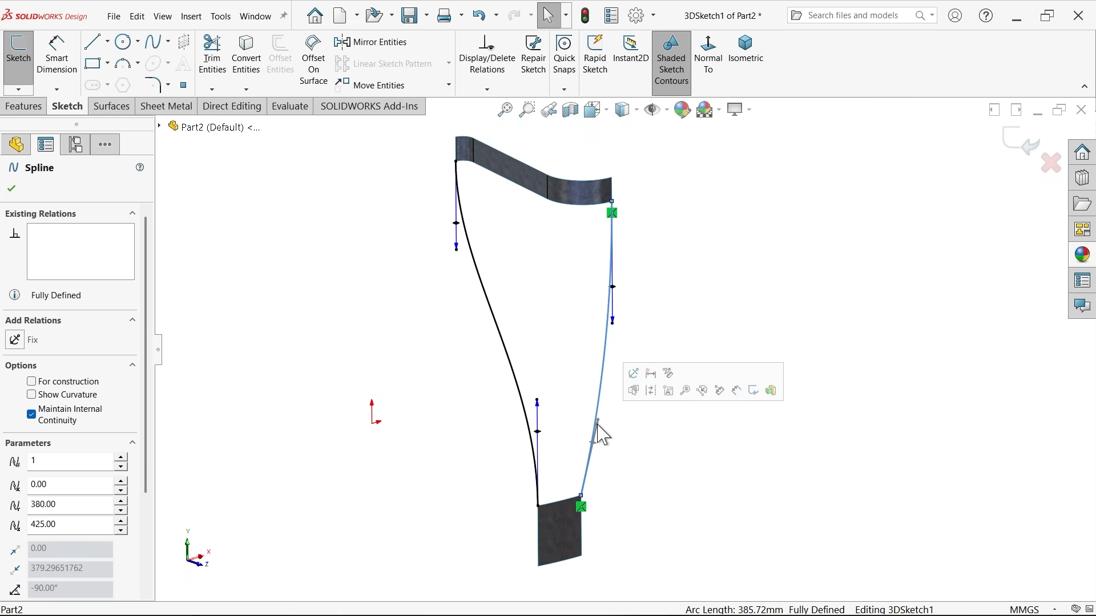
{"action": "left_click", "coordinate": [581, 439]}
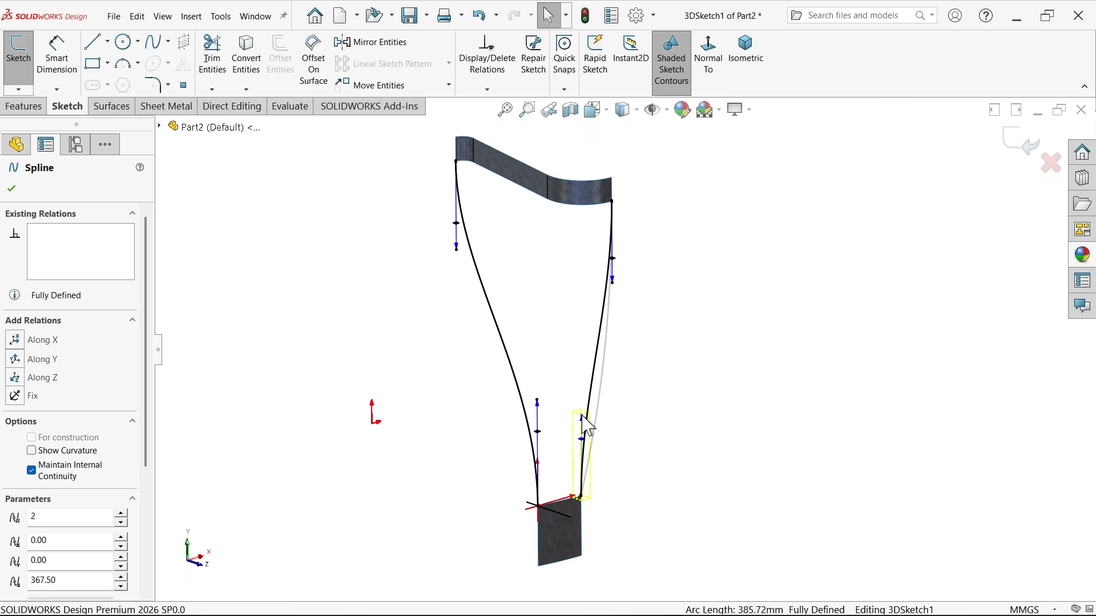
{"action": "left_click", "coordinate": [13, 359]}
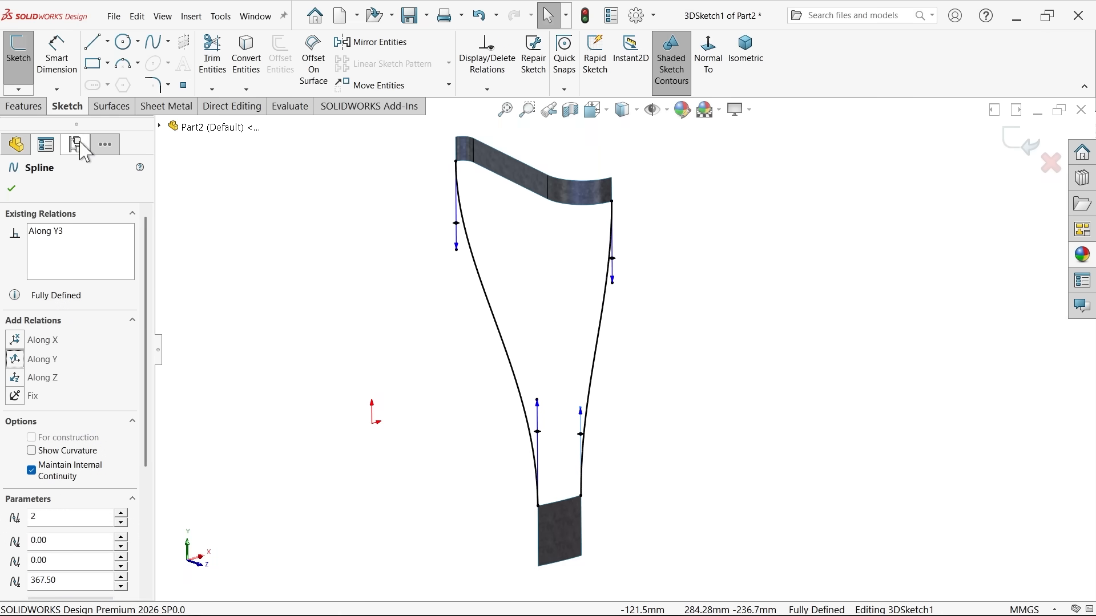
- Dimension the upper tangent handle of the large-arc-side spline to 375 mm
{"action": "left_click", "coordinate": [56, 57]}
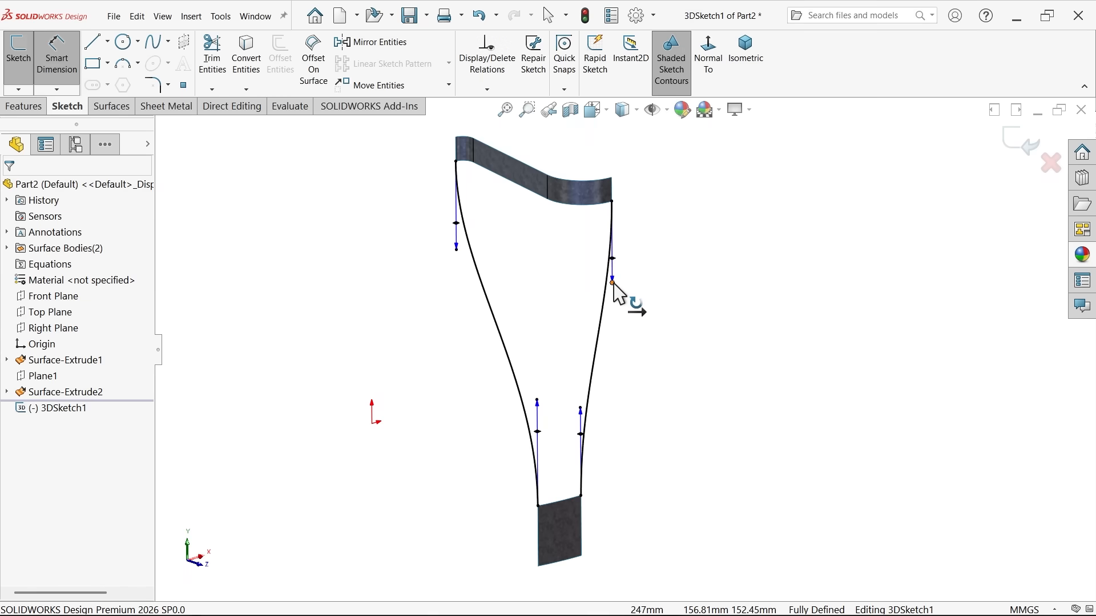
{"action": "left_click", "coordinate": [614, 280]}
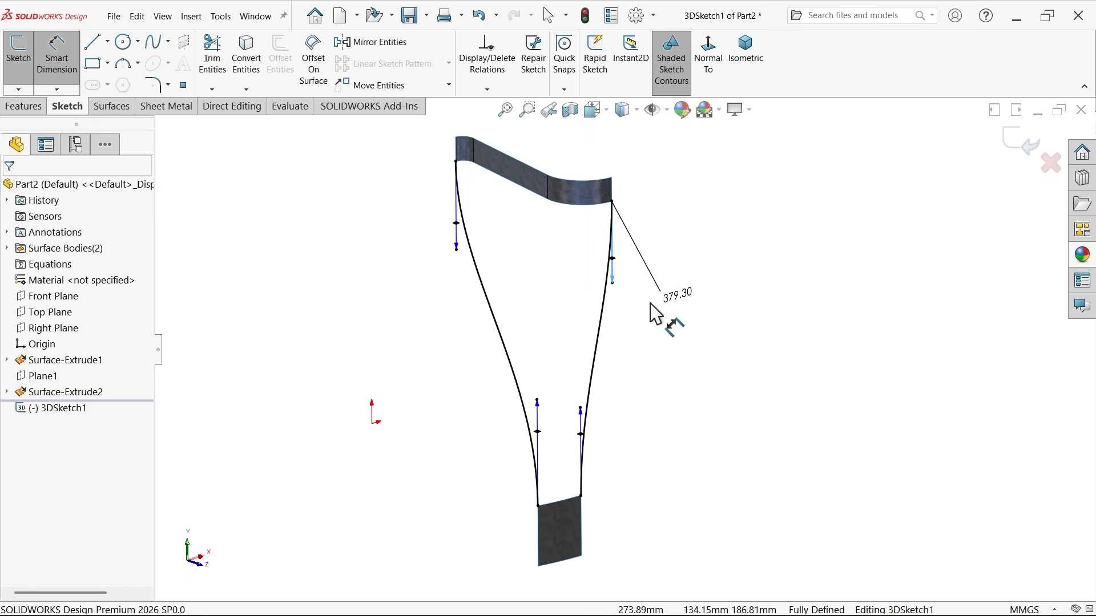
{"action": "left_click", "coordinate": [654, 308]}
{"action": "type", "text": "375"}
{"action": "key", "text": "Return"}
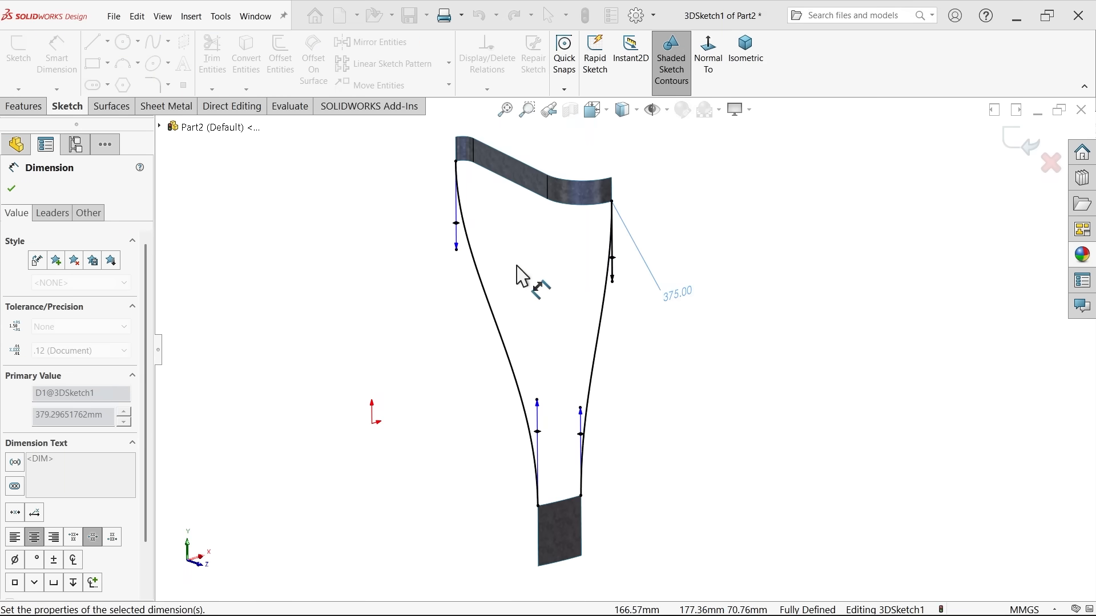
- Dimension the upper tangent handle of the small-arc-side spline and set its value to 475 mm
{"action": "left_click", "coordinate": [456, 255]}
{"action": "left_click", "coordinate": [429, 268]}
{"action": "type", "text": "37"}
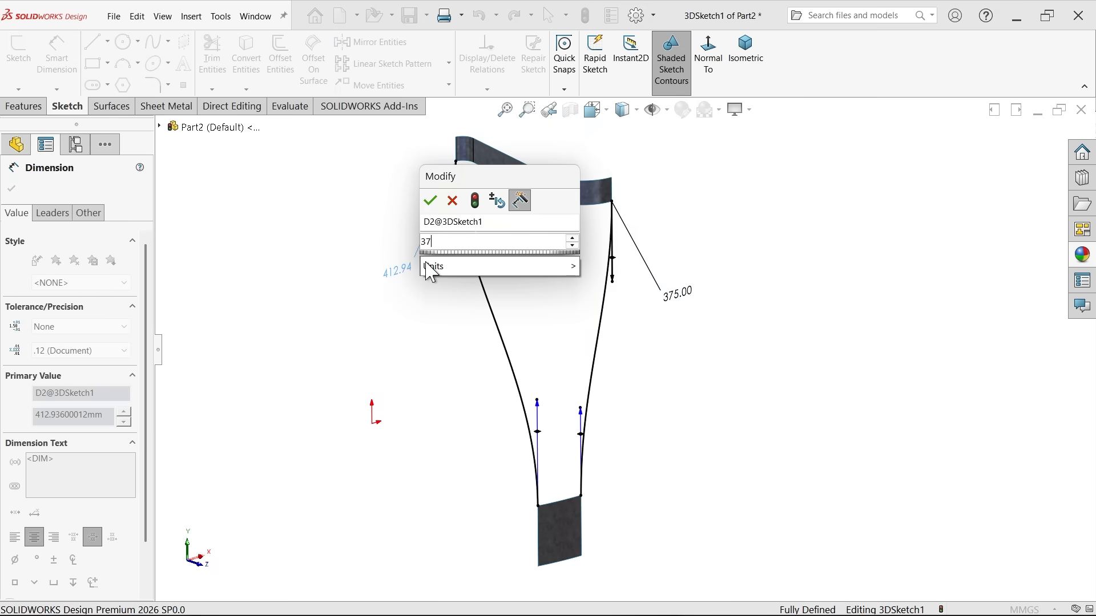
{"action": "type", "text": "5"}
{"action": "key", "text": "Return"}
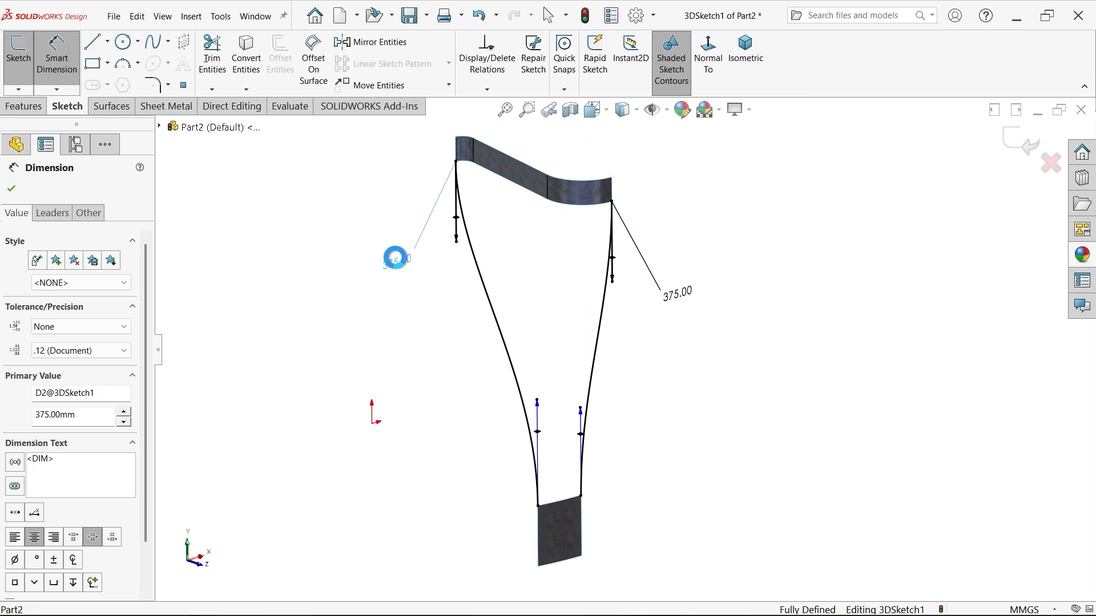
{"action": "double_click", "coordinate": [396, 258]}
{"action": "type", "text": "475"}
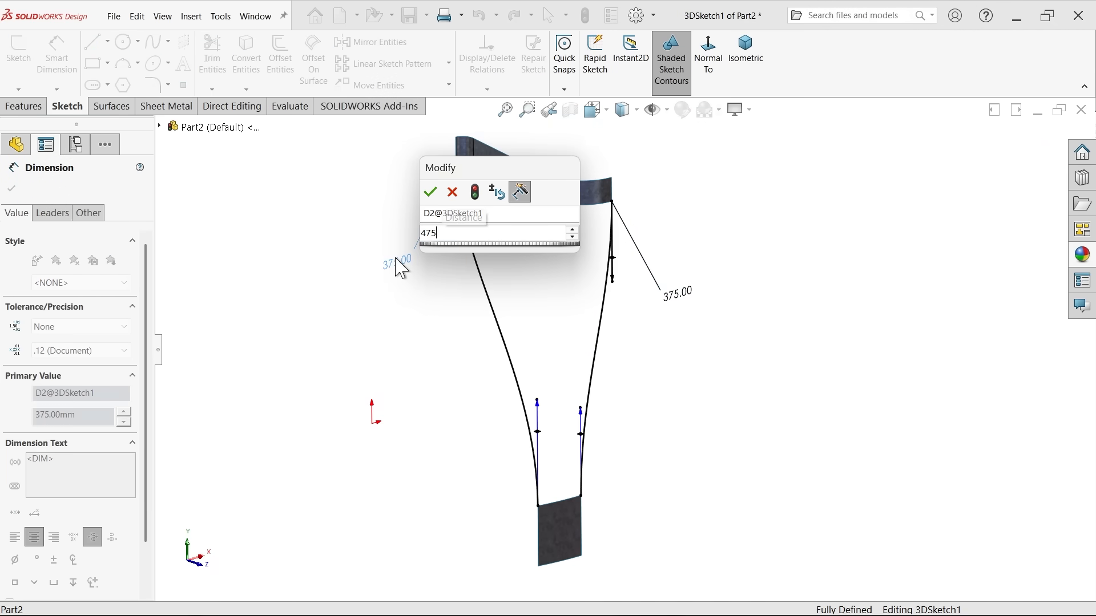
{"action": "key", "text": "Return"}
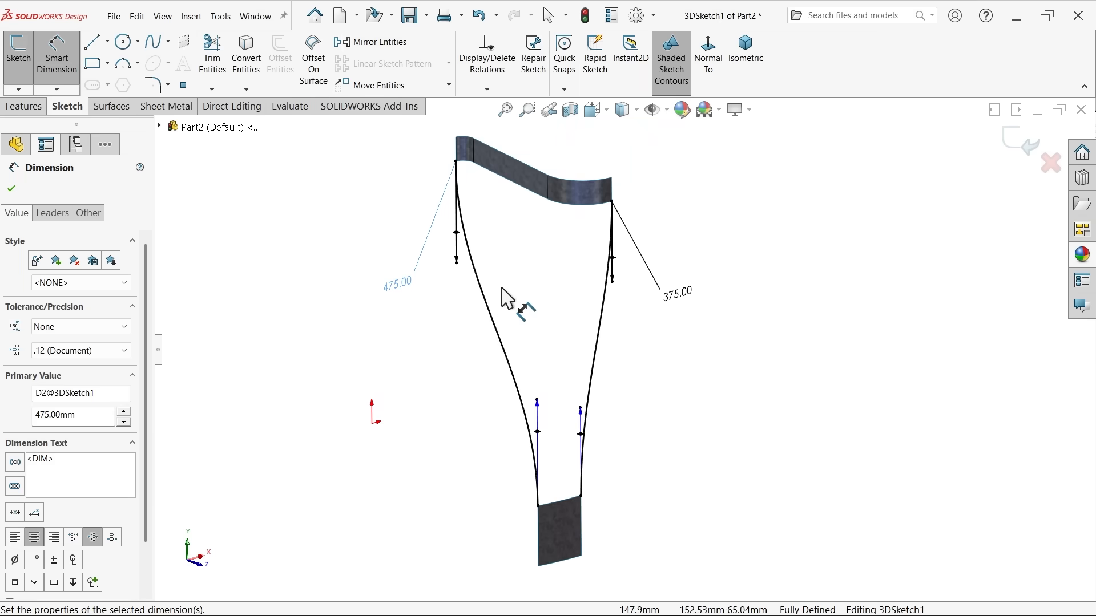
- Dimension the lower tangent handle of the large-arc-side spline to 365 mm
{"action": "left_click", "coordinate": [583, 427]}
{"action": "left_click", "coordinate": [654, 432]}
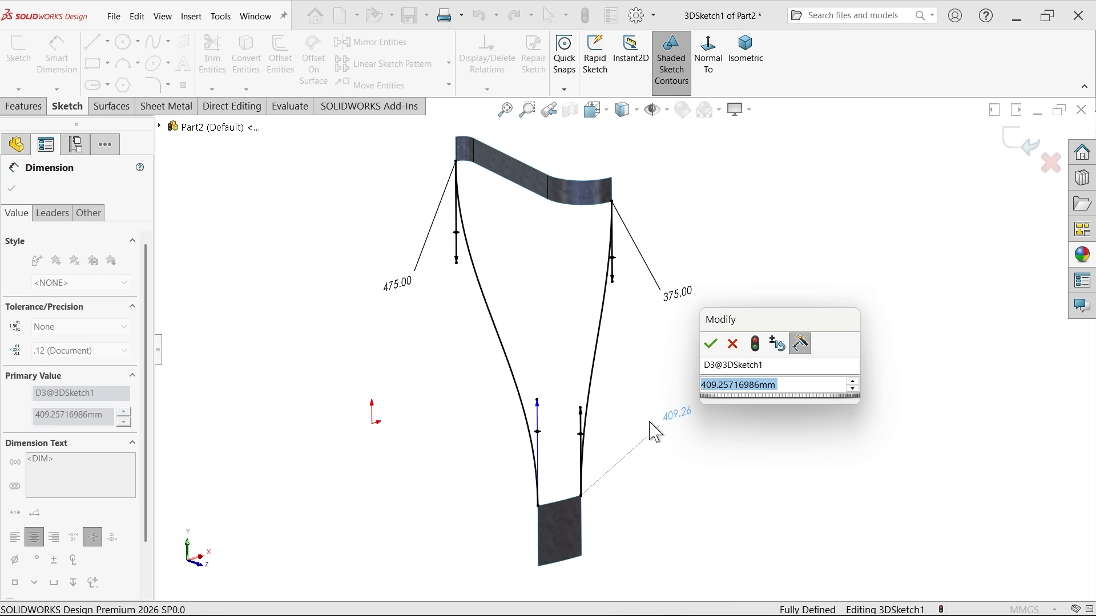
{"action": "type", "text": "365"}
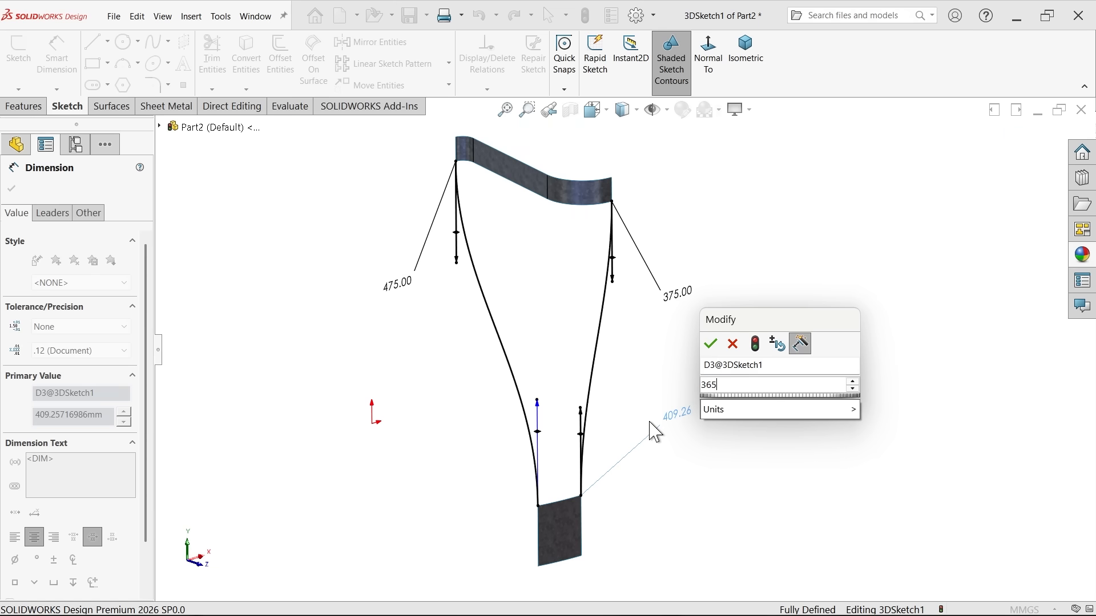
{"action": "key", "text": "Return"}
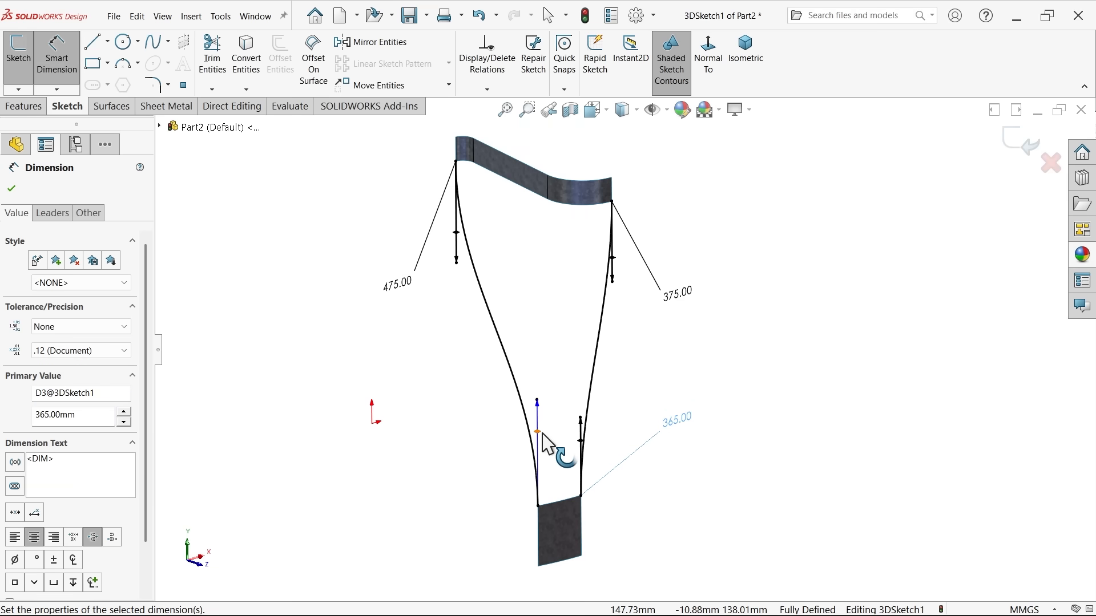
- Dimension the lower tangent handle of the small-arc-side spline to 400 mm and finish dimensioning
{"action": "left_click", "coordinate": [531, 443]}
{"action": "left_click", "coordinate": [479, 450]}
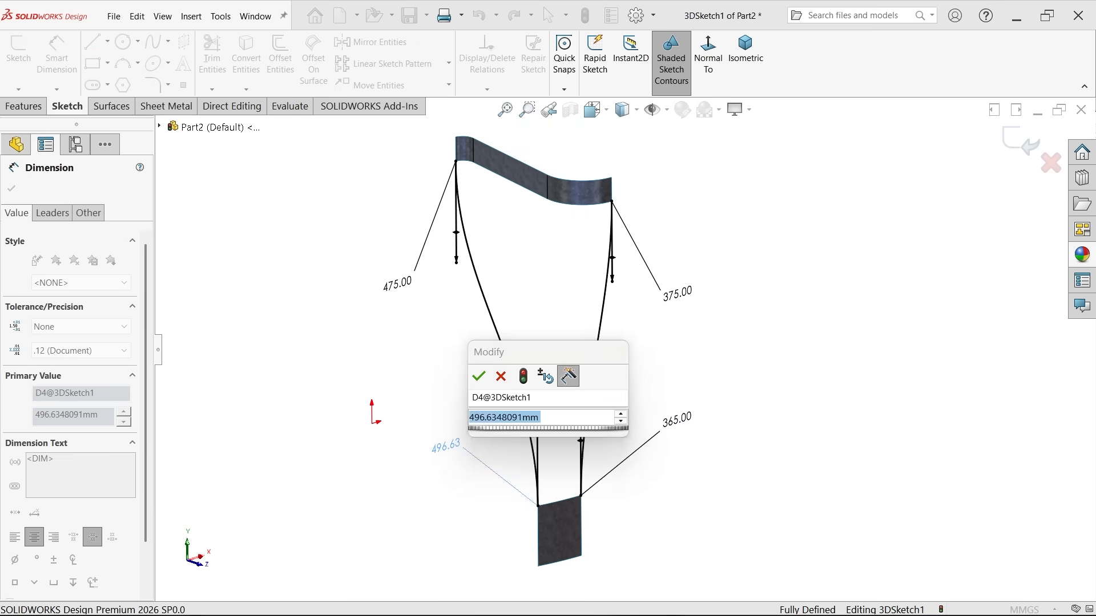
{"action": "type", "text": "400"}
{"action": "key", "text": "Return"}
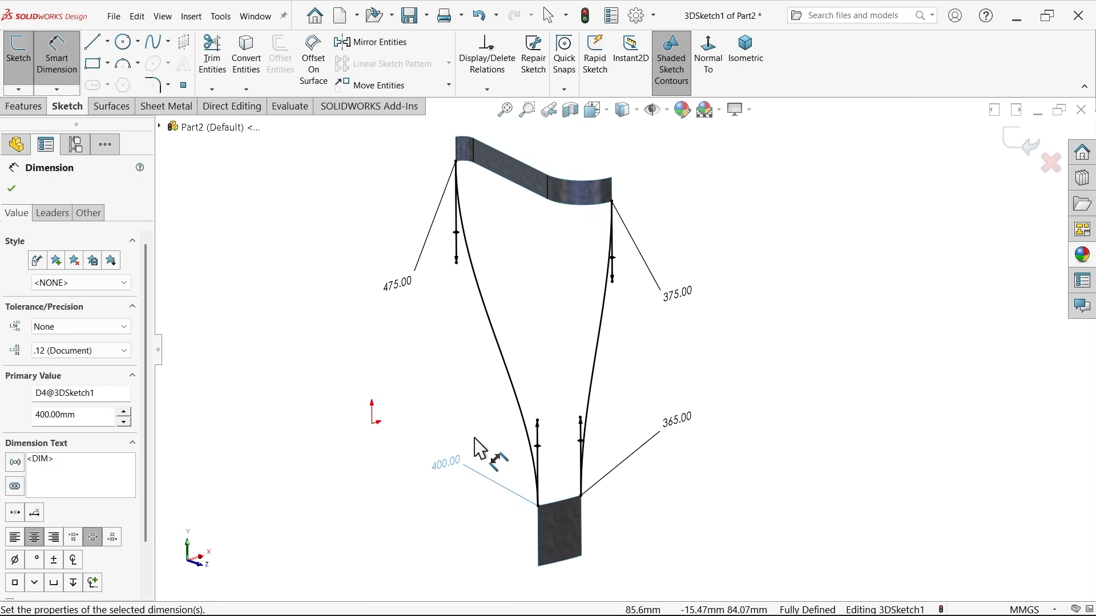
{"action": "left_click", "coordinate": [12, 188]}
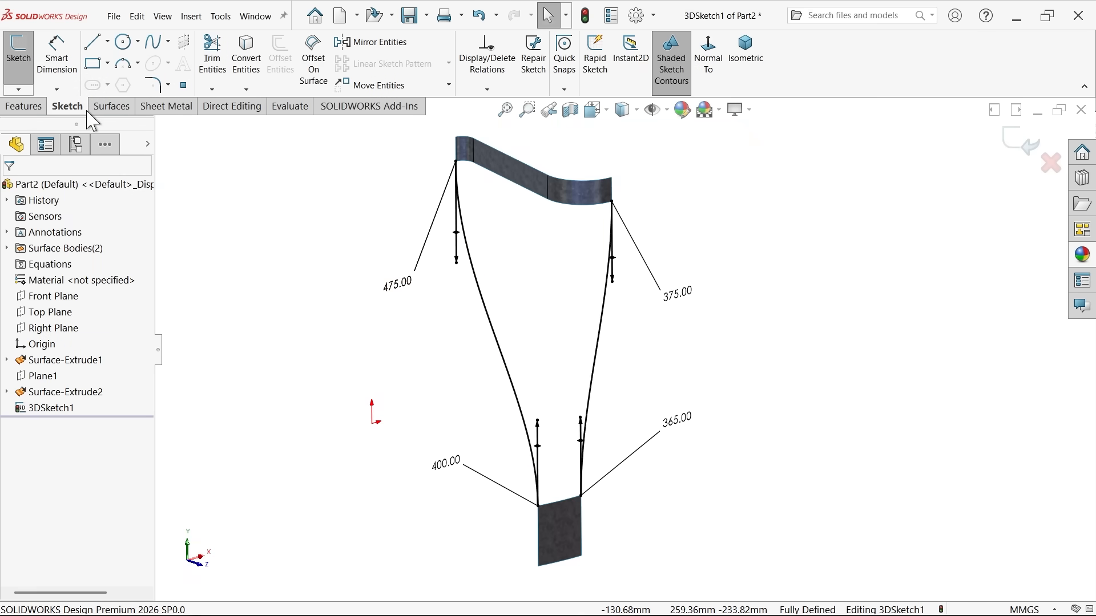
- Extrude the small-arc-side spline as a surface, blind, 30 mm, along the reversed Right Plane direction
{"action": "left_click", "coordinate": [111, 107]}
{"action": "left_click", "coordinate": [28, 73]}
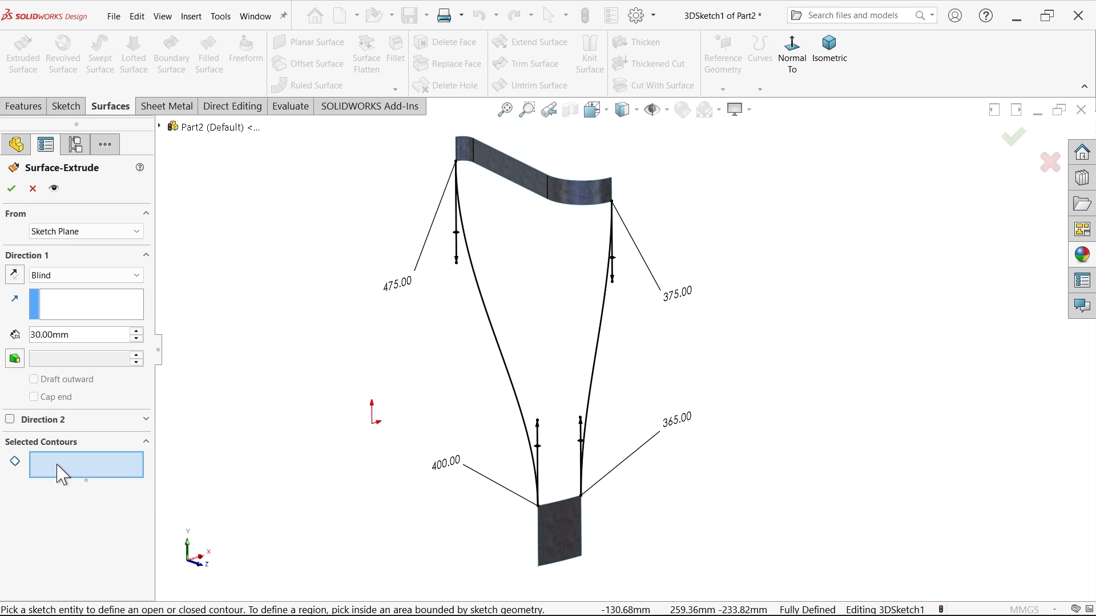
{"action": "left_click", "coordinate": [509, 375]}
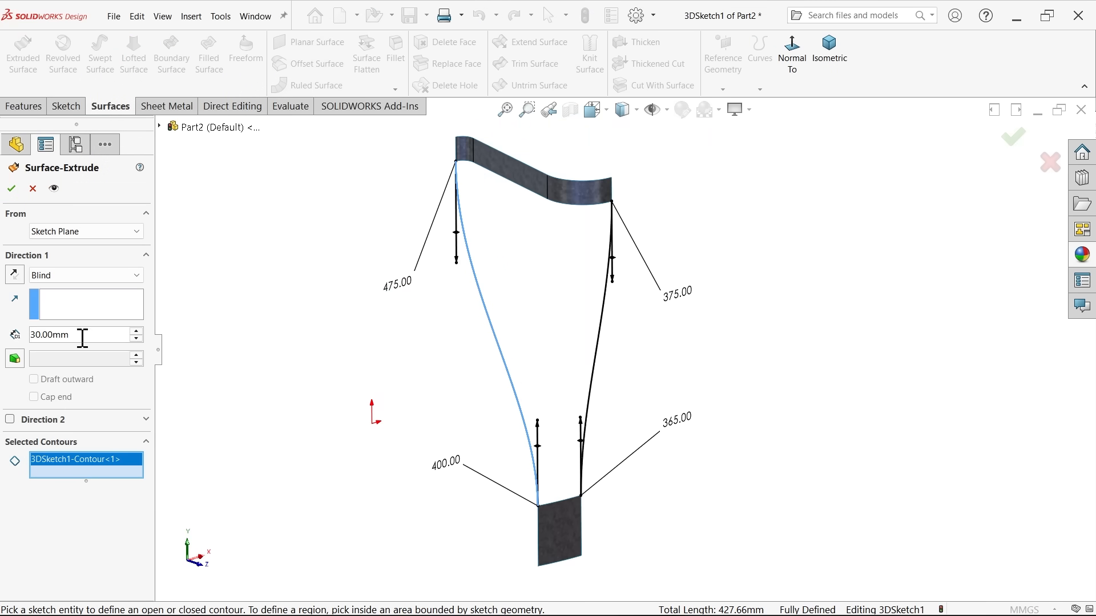
{"action": "left_click", "coordinate": [80, 308]}
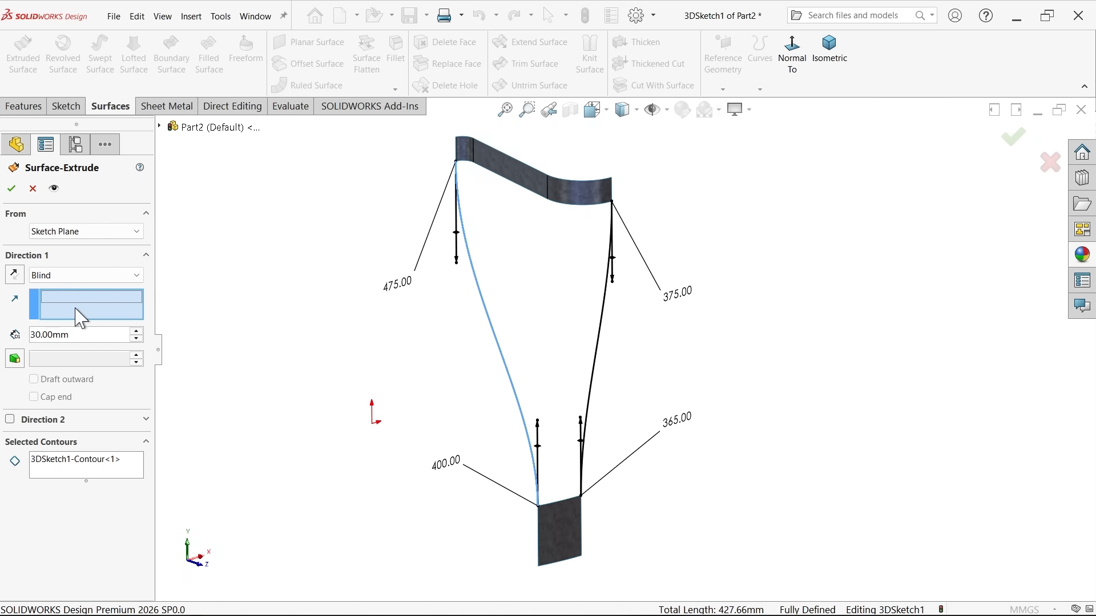
{"action": "left_click", "coordinate": [160, 126]}
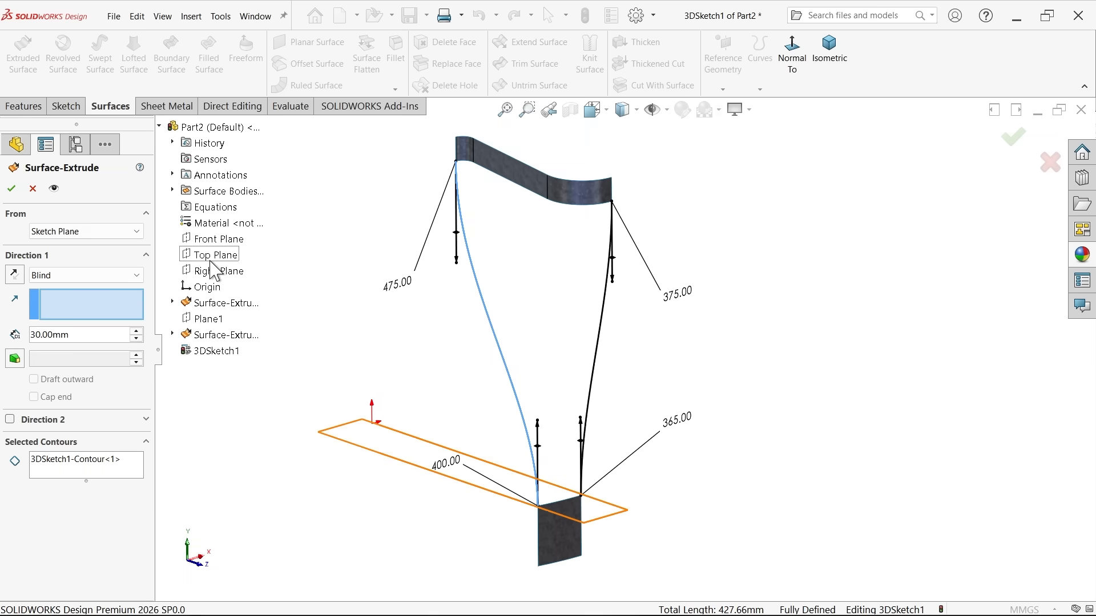
{"action": "left_click", "coordinate": [219, 270]}
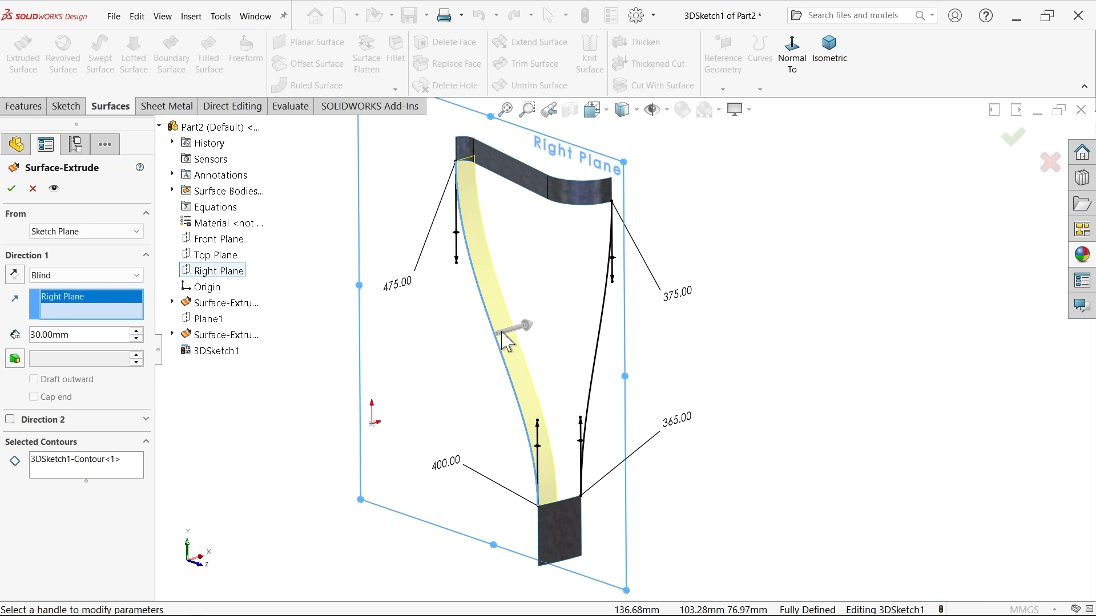
{"action": "mouse_move", "coordinate": [560, 323]}
{"action": "middle_mouse_down"}
{"action": "mouse_move", "coordinate": [611, 299]}
{"action": "mouse_move", "coordinate": [536, 310]}
{"action": "middle_mouse_up"}
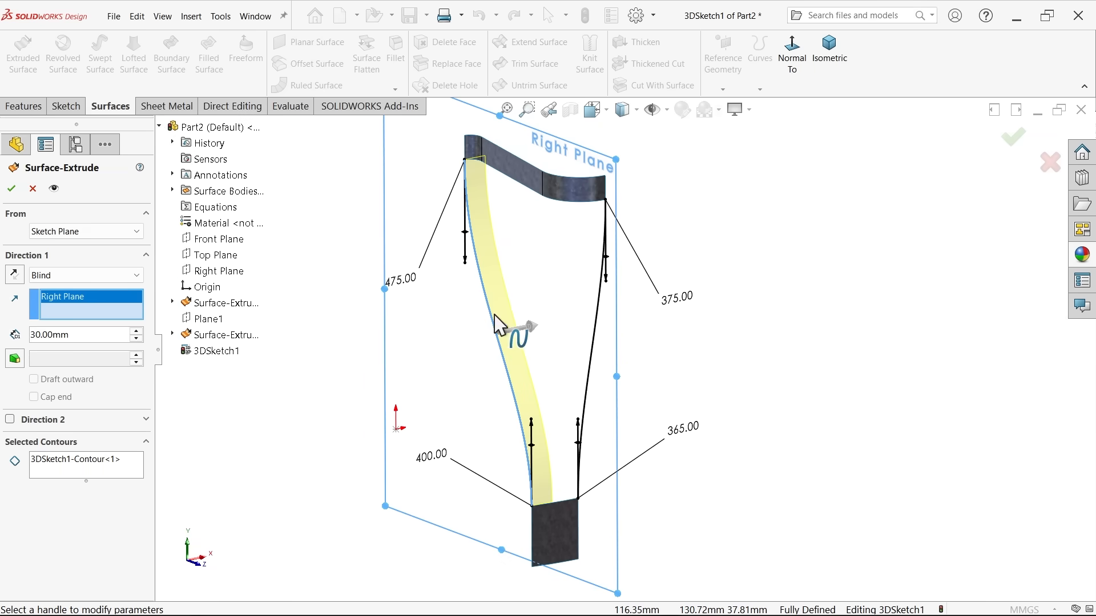
{"action": "left_click", "coordinate": [14, 275]}
{"action": "scroll", "coordinate": [564, 524], "scroll_direction": "down", "scroll_amount": 2}
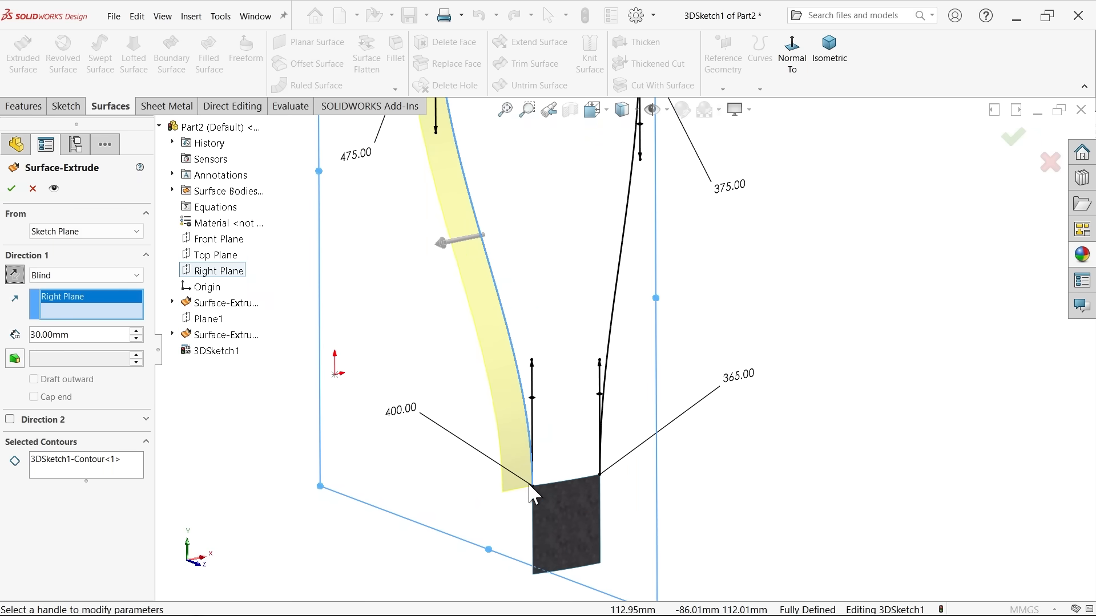
{"action": "left_click", "coordinate": [12, 192]}
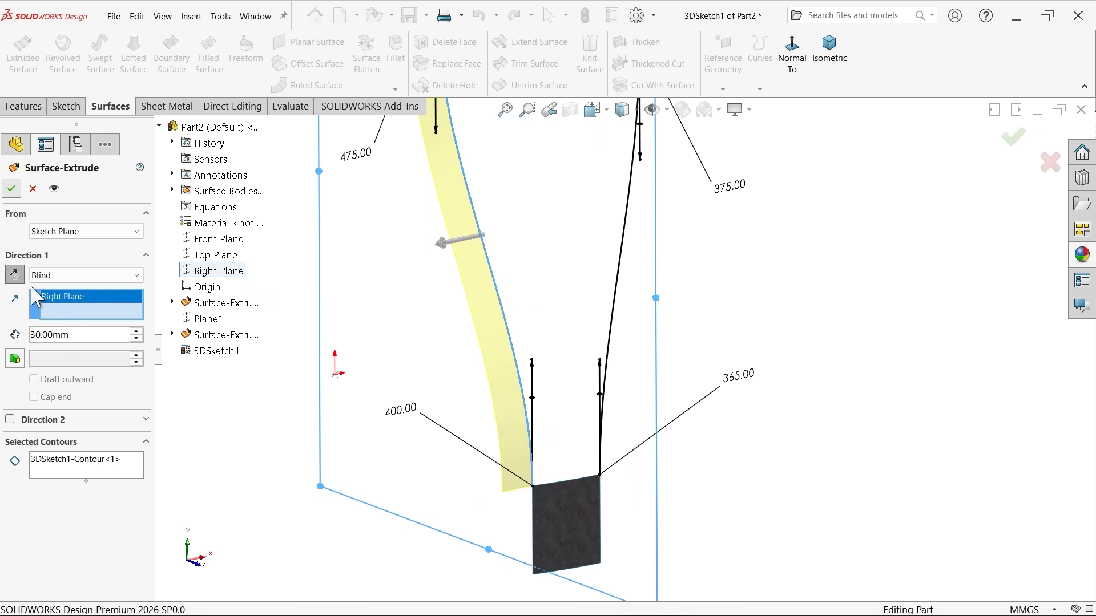
- Extrude the large-arc-side spline of 3DSketch1 as a surface, blind, 30 mm, along the Right Plane direction
{"action": "left_click", "coordinate": [6, 408]}
{"action": "left_click", "coordinate": [60, 424]}
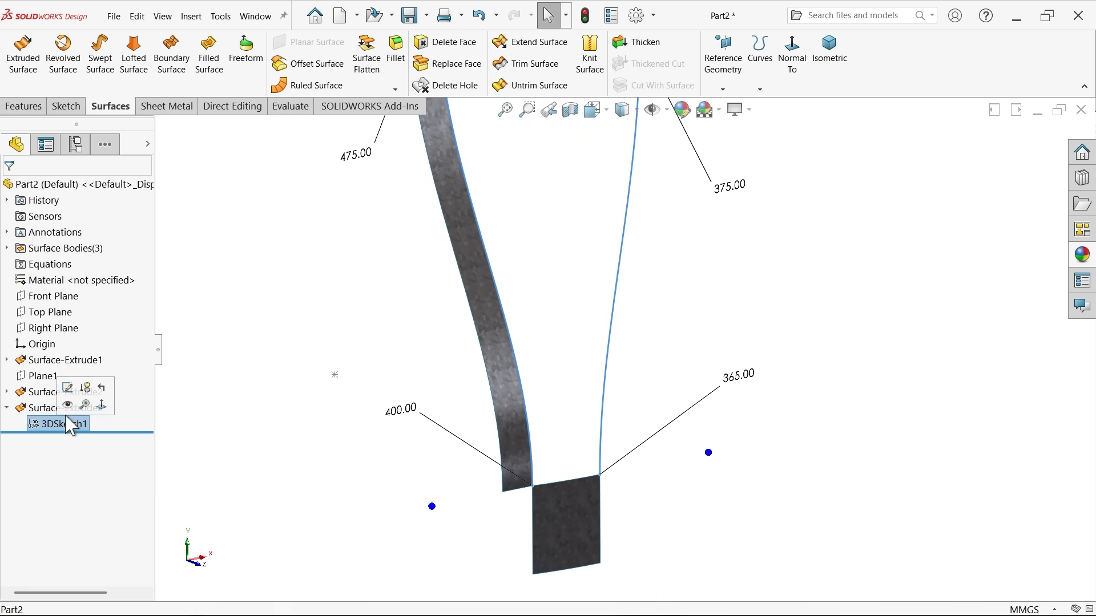
{"action": "left_click", "coordinate": [23, 54]}
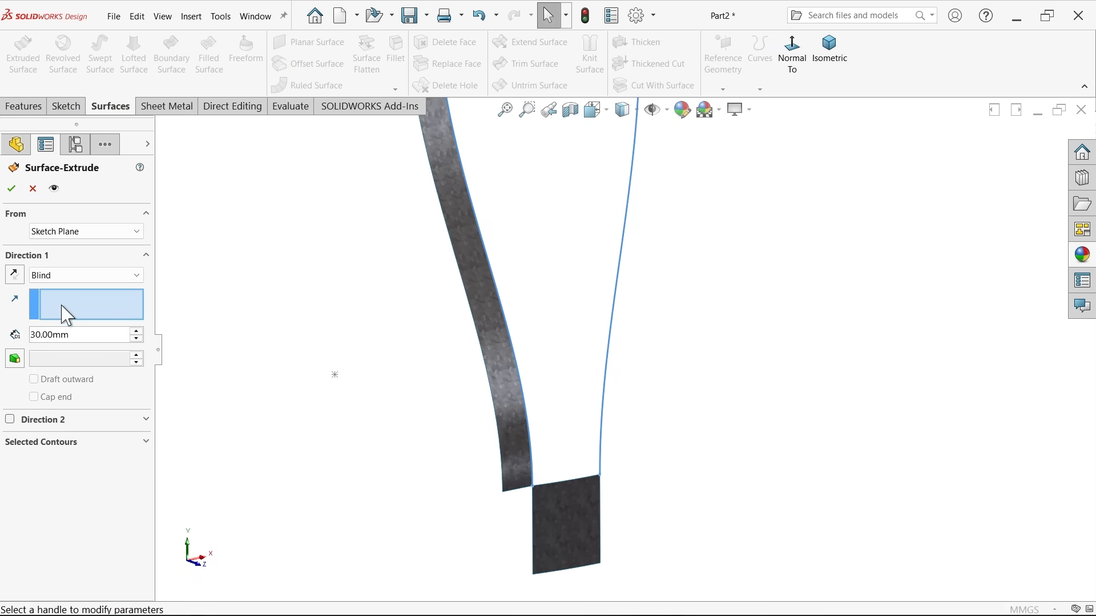
{"action": "left_click", "coordinate": [56, 467]}
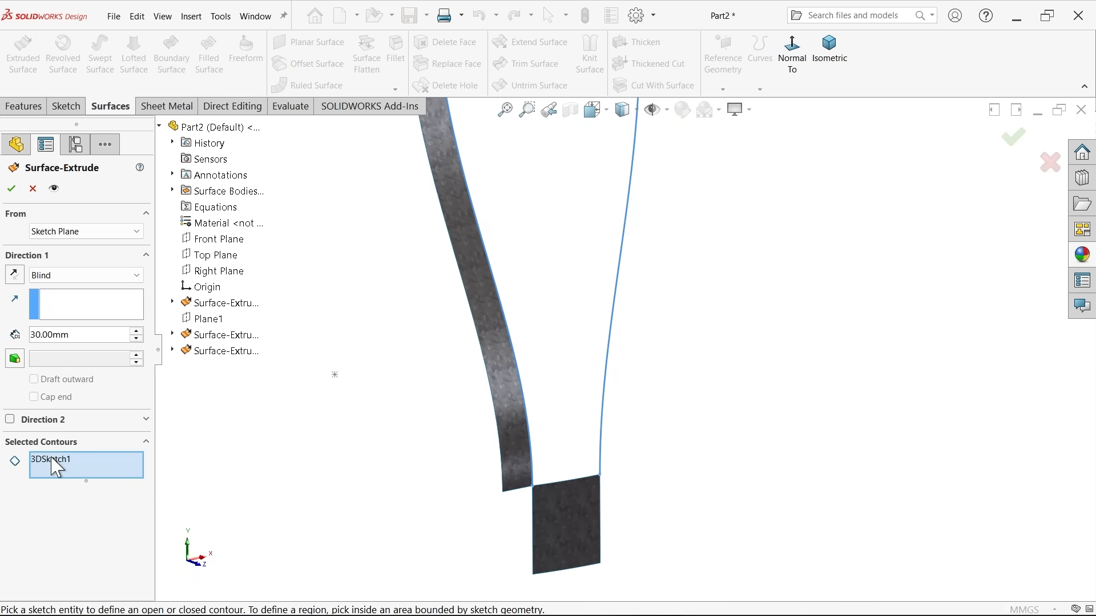
{"action": "left_click", "coordinate": [610, 350]}
{"action": "left_click", "coordinate": [77, 311]}
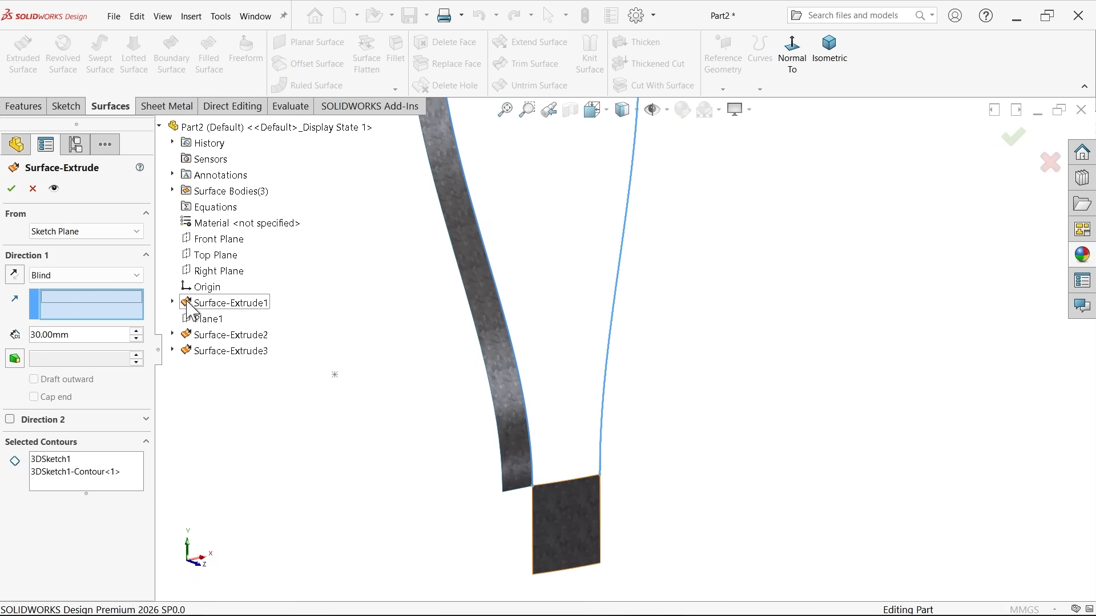
{"action": "left_click", "coordinate": [220, 273]}
{"action": "scroll", "coordinate": [683, 278], "scroll_direction": "down", "scroll_amount": 2}
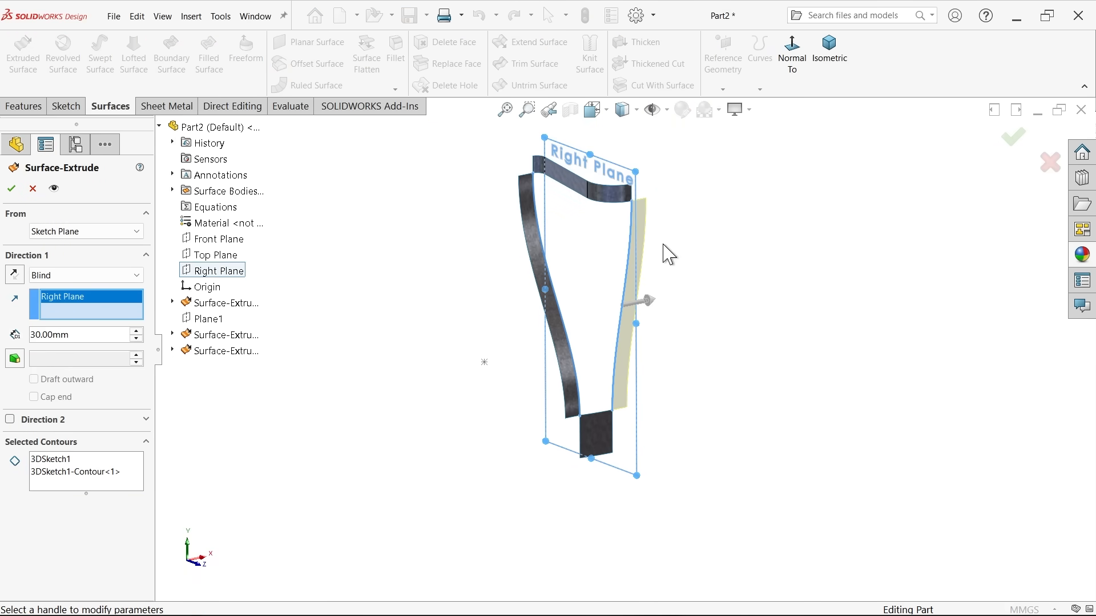
{"action": "scroll", "coordinate": [599, 364], "scroll_direction": "up", "scroll_amount": 2}
{"action": "scroll", "coordinate": [642, 380], "scroll_direction": "down", "scroll_amount": 2}
{"action": "scroll", "coordinate": [604, 457], "scroll_direction": "up", "scroll_amount": 2}
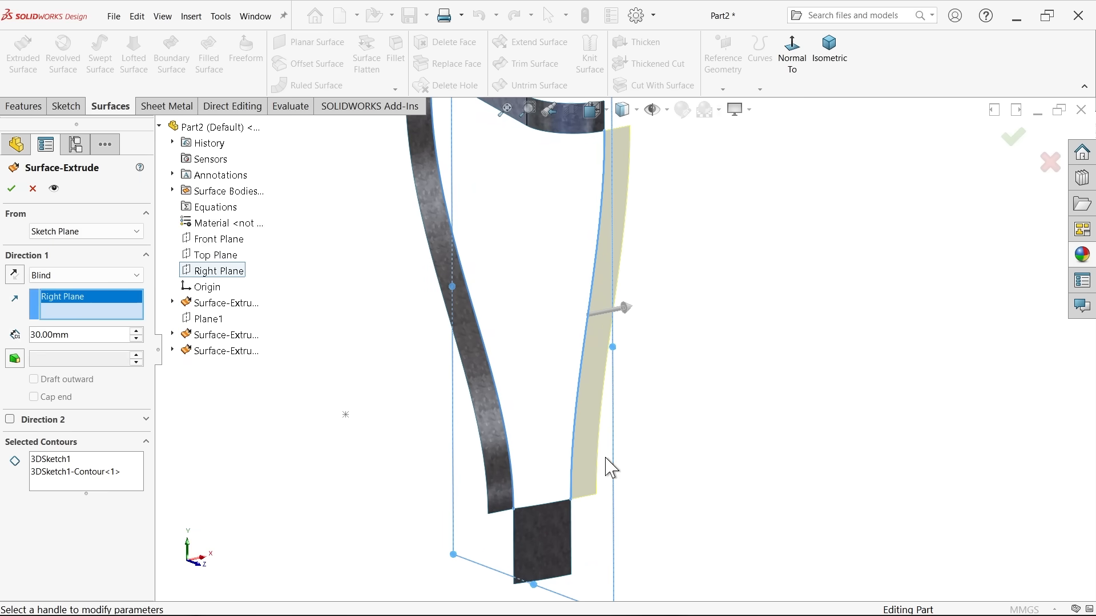
{"action": "left_click", "coordinate": [11, 188]}
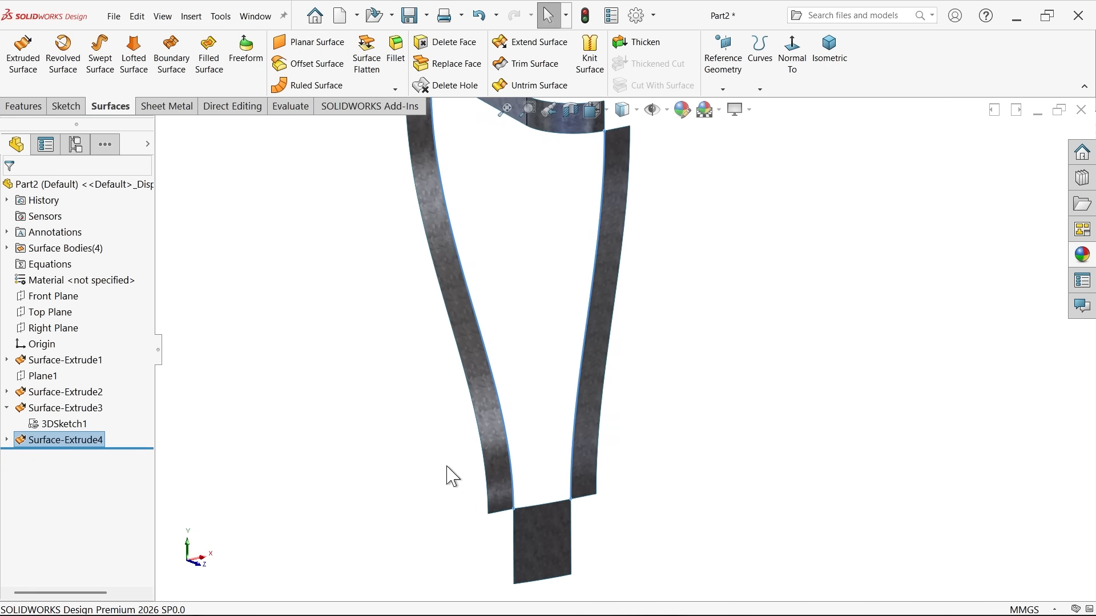
{"action": "left_click", "coordinate": [501, 497]}
{"action": "left_click", "coordinate": [593, 433]}
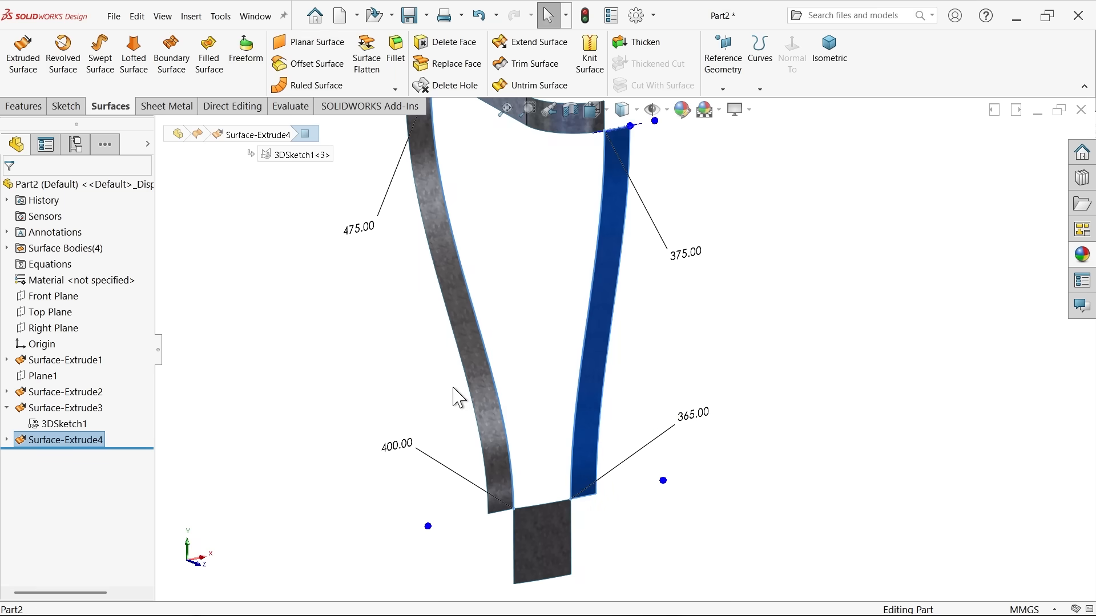
{"action": "scroll", "coordinate": [559, 330], "scroll_direction": "up", "scroll_amount": 2}
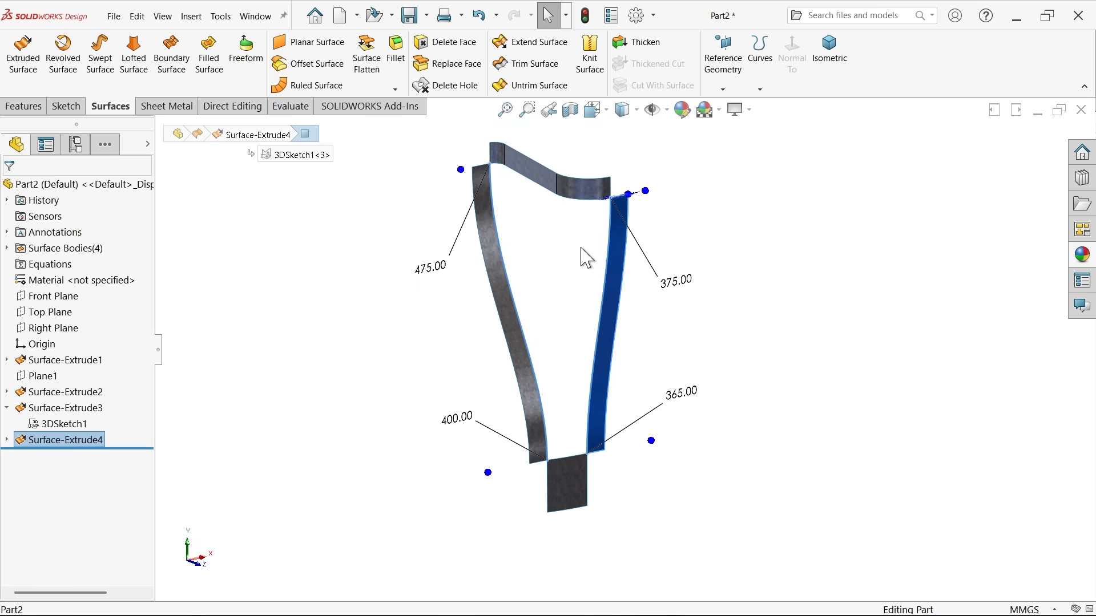
{"action": "scroll", "coordinate": [605, 211], "scroll_direction": "down", "scroll_amount": 2}
{"action": "left_click", "coordinate": [535, 323]}
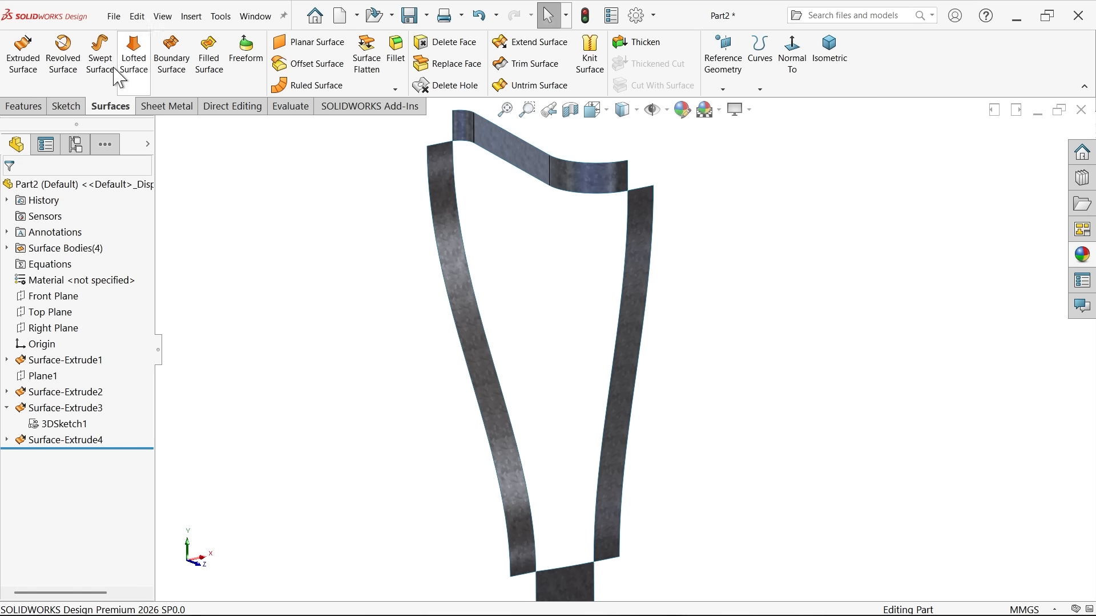
- Start a lofted surface and use the SelectionManager to set the upper surface's full lower edge chain as the first profile
{"action": "left_click", "coordinate": [134, 63]}
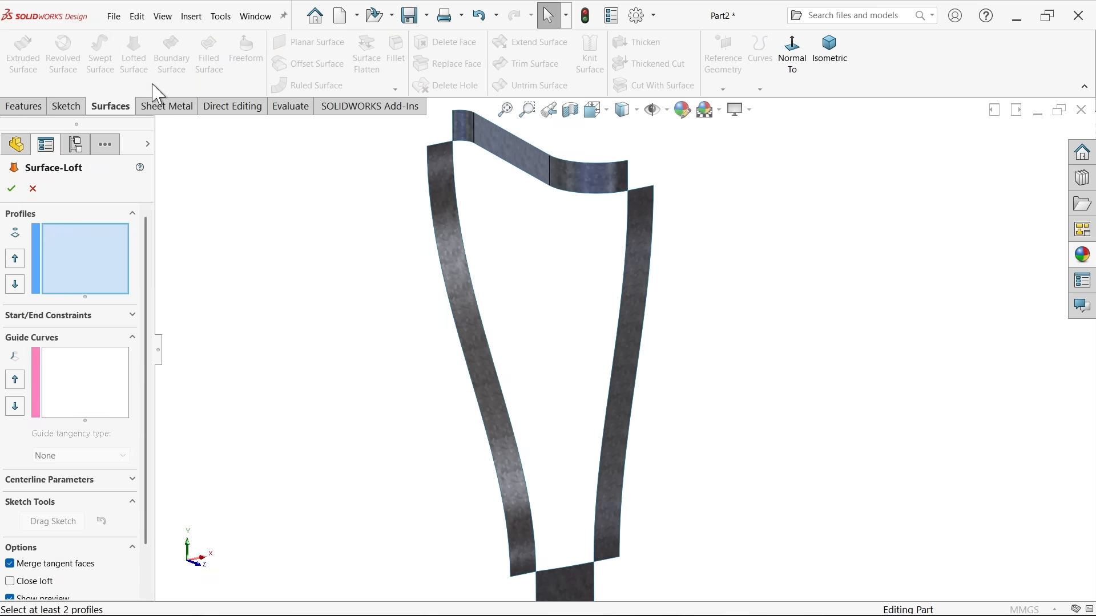
{"action": "right_click", "coordinate": [91, 258]}
{"action": "left_click", "coordinate": [123, 278]}
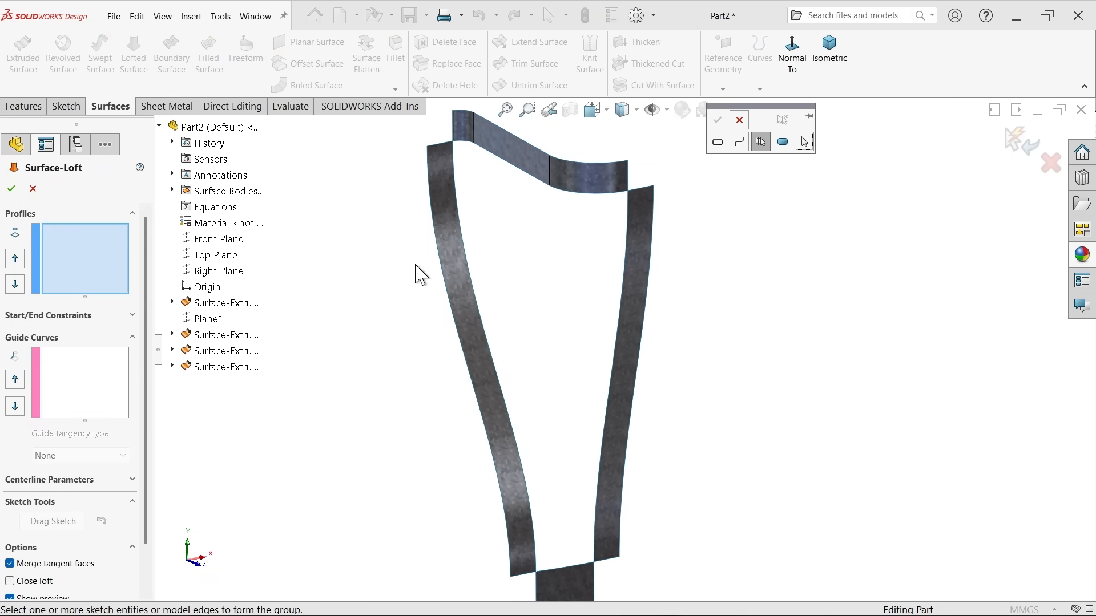
{"action": "left_click", "coordinate": [760, 142]}
{"action": "left_click", "coordinate": [465, 143]}
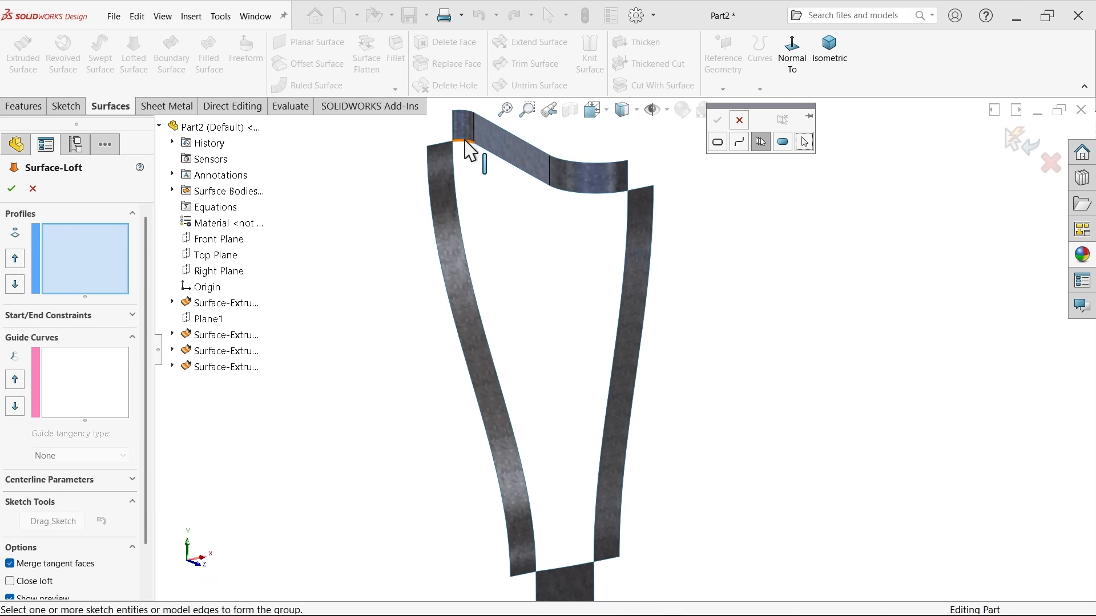
{"action": "left_click", "coordinate": [490, 158]}
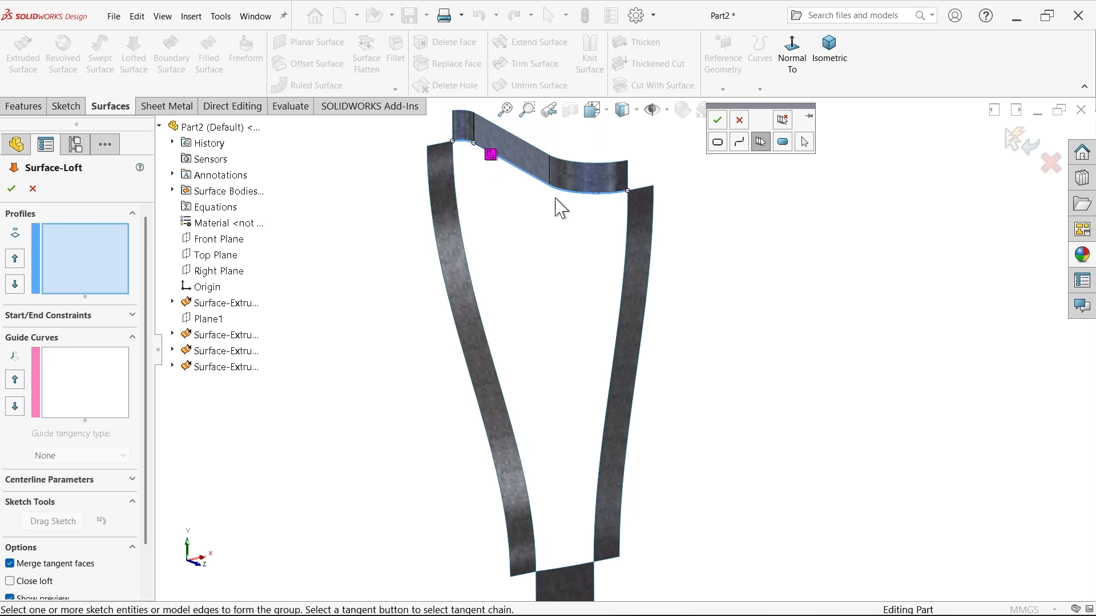
{"action": "left_click", "coordinate": [718, 120]}
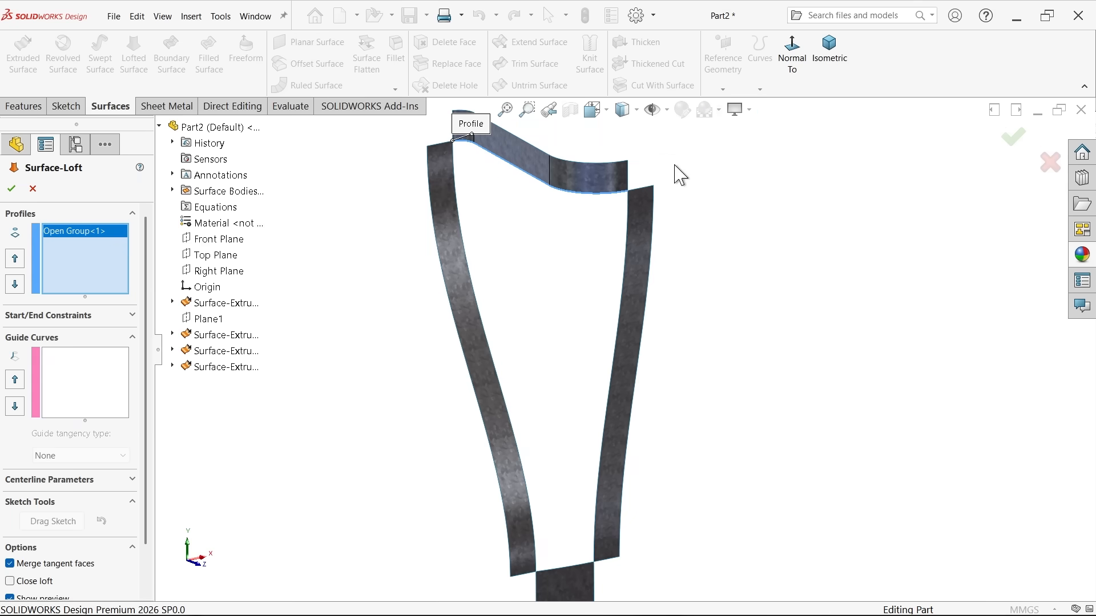
- Add the top edge of the lower surface as the loft's second profile, picking it near the small-arc-side end
{"action": "scroll", "coordinate": [599, 399], "scroll_direction": "up", "scroll_amount": 1}
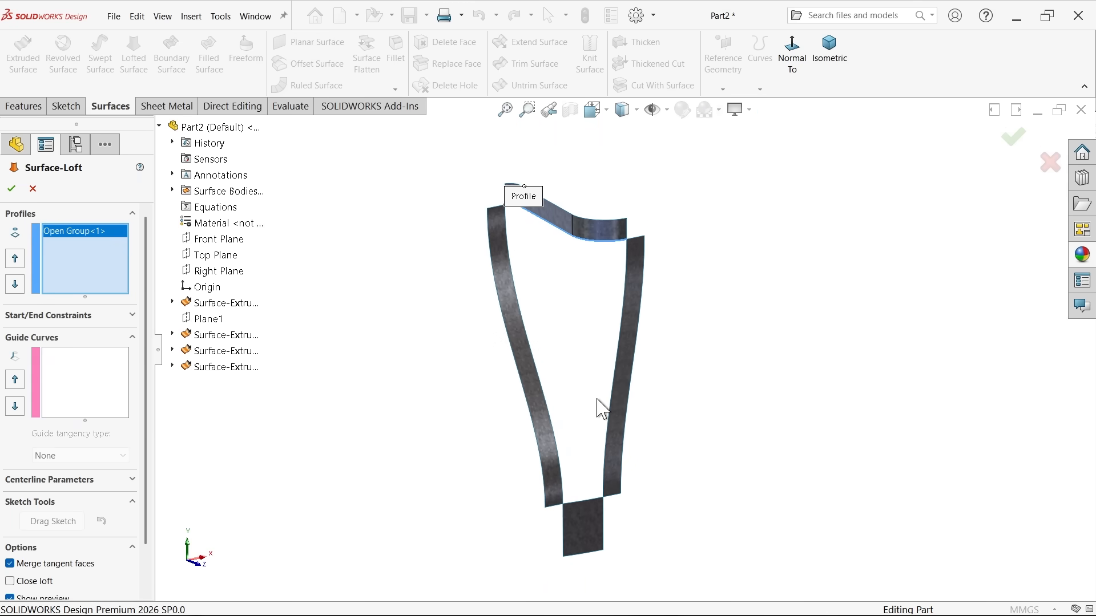
{"action": "scroll", "coordinate": [568, 500], "scroll_direction": "down", "scroll_amount": 4}
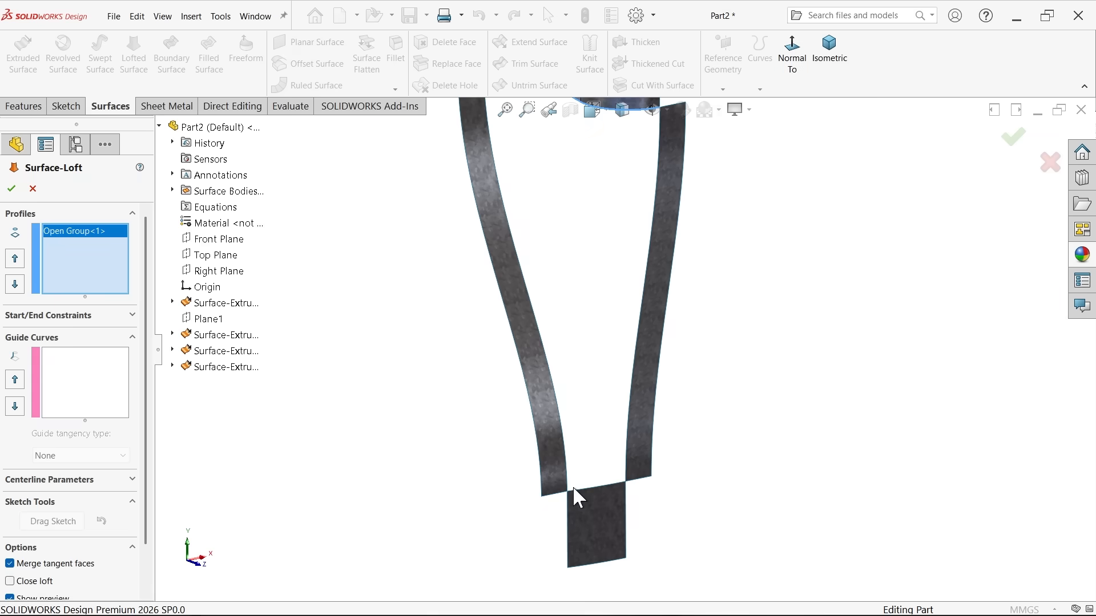
{"action": "left_click", "coordinate": [571, 491]}
{"action": "scroll", "coordinate": [573, 494], "scroll_direction": "up", "scroll_amount": 3}
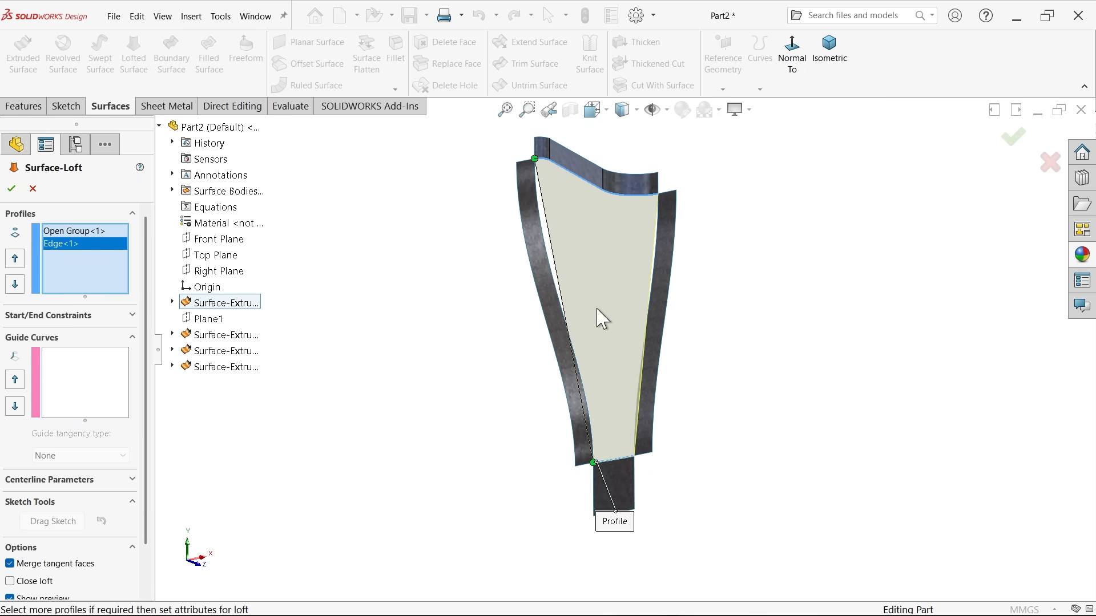
- Set both the start and end constraints of the loft to Tangency To Face
{"action": "left_click", "coordinate": [71, 318]}
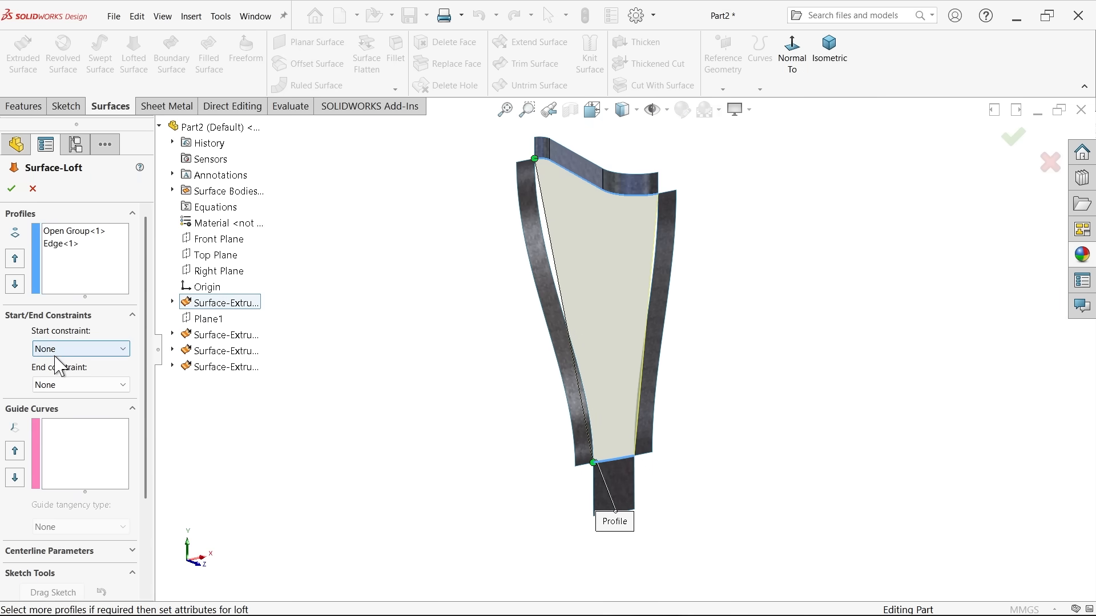
{"action": "left_click", "coordinate": [78, 351]}
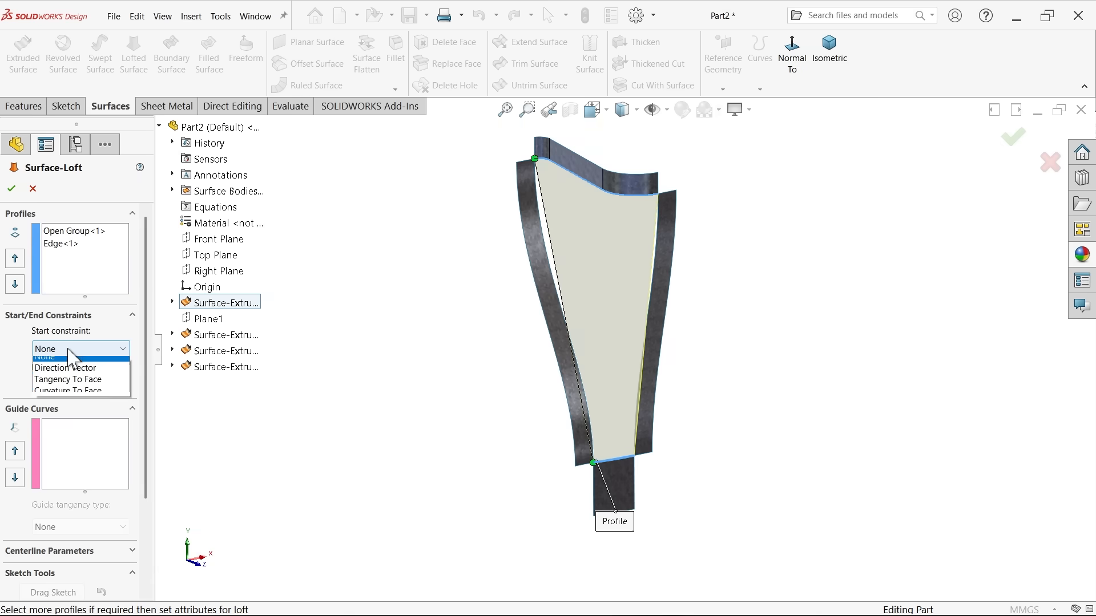
{"action": "left_click", "coordinate": [93, 384]}
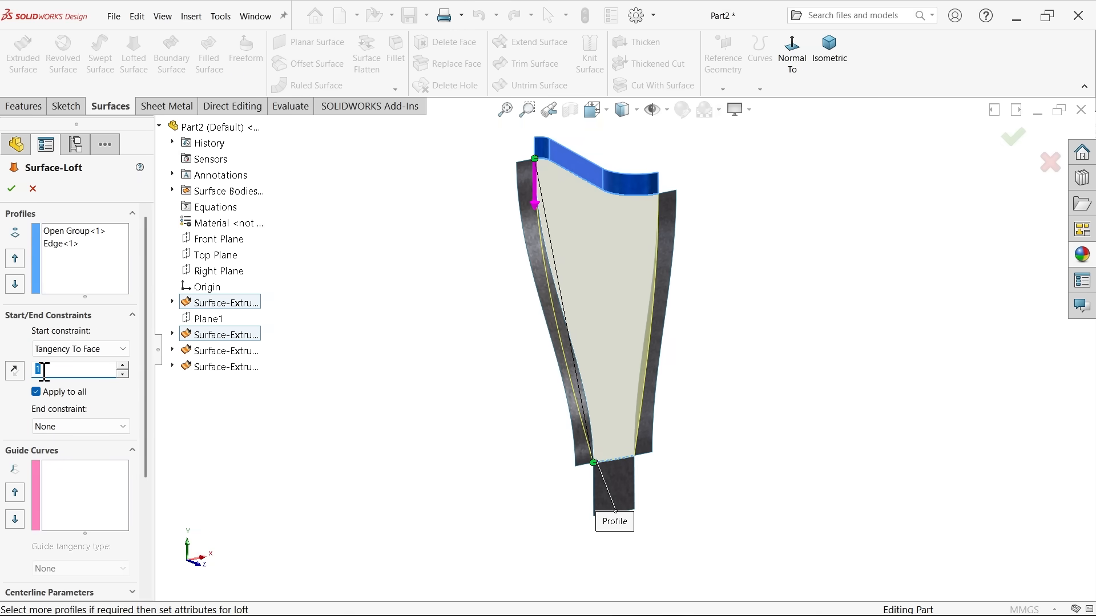
{"action": "left_click", "coordinate": [54, 426]}
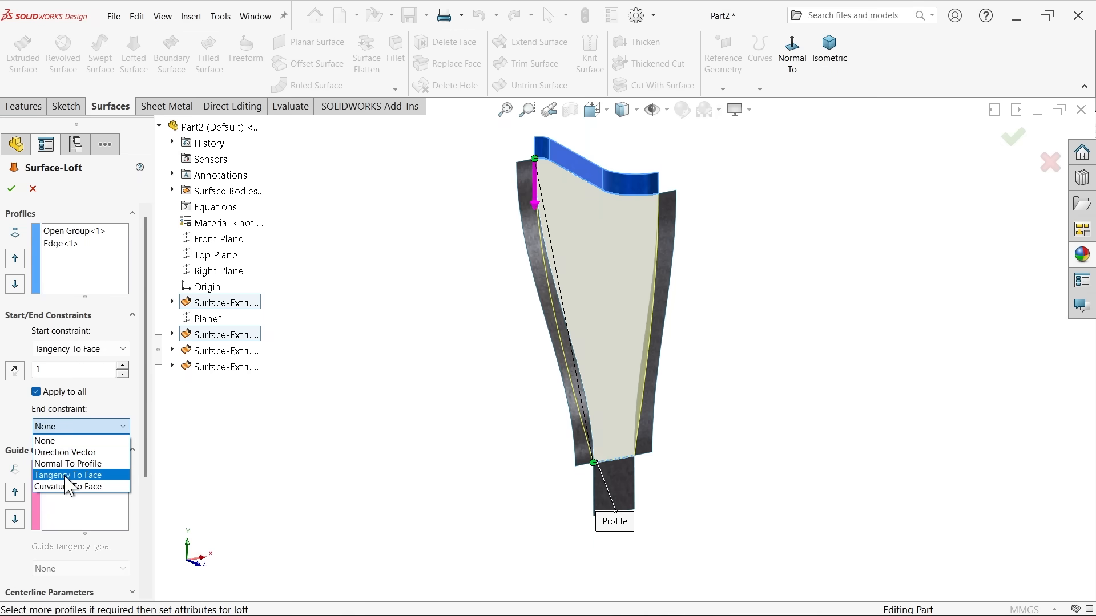
{"action": "left_click", "coordinate": [65, 476]}
- Add the inner spline edges of the two extruded guide surfaces as guide curves and create the lofted surface
{"action": "left_click", "coordinate": [63, 529]}
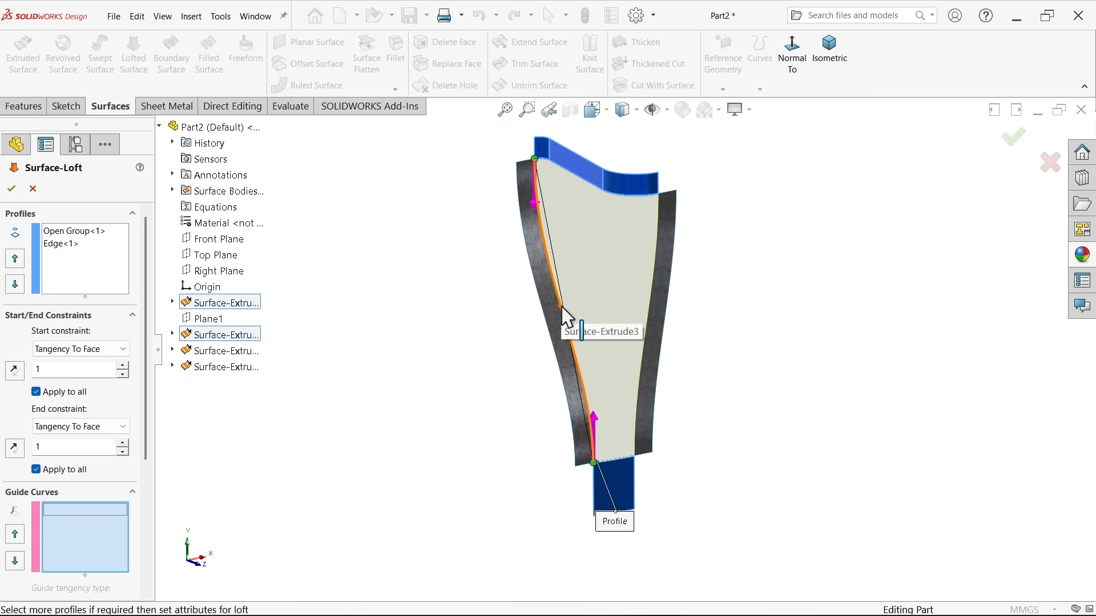
{"action": "scroll", "coordinate": [598, 316], "scroll_direction": "down", "scroll_amount": 3}
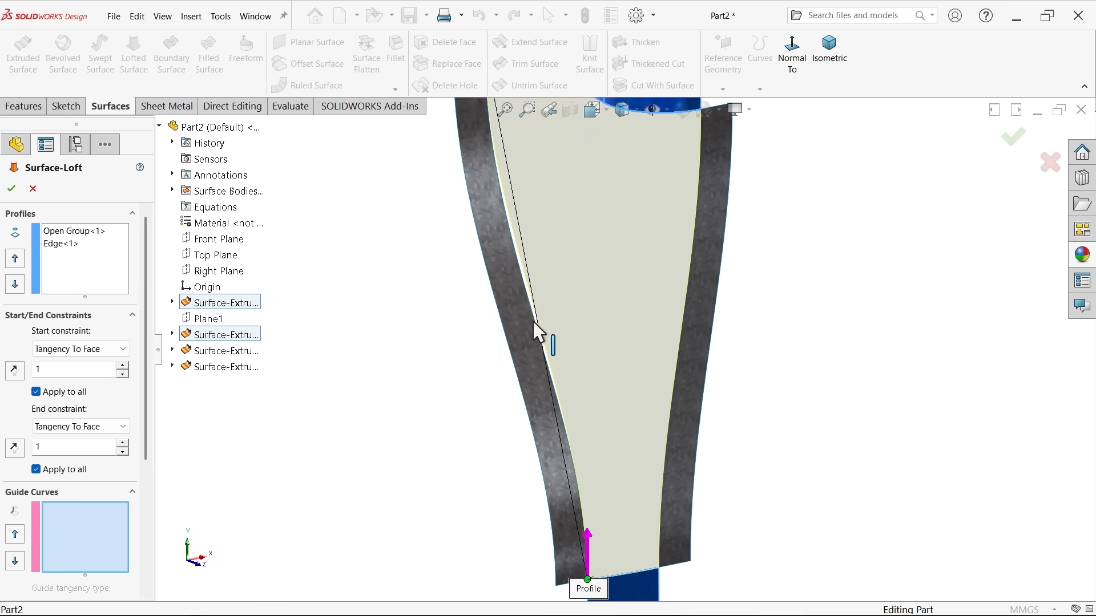
{"action": "left_click", "coordinate": [552, 337]}
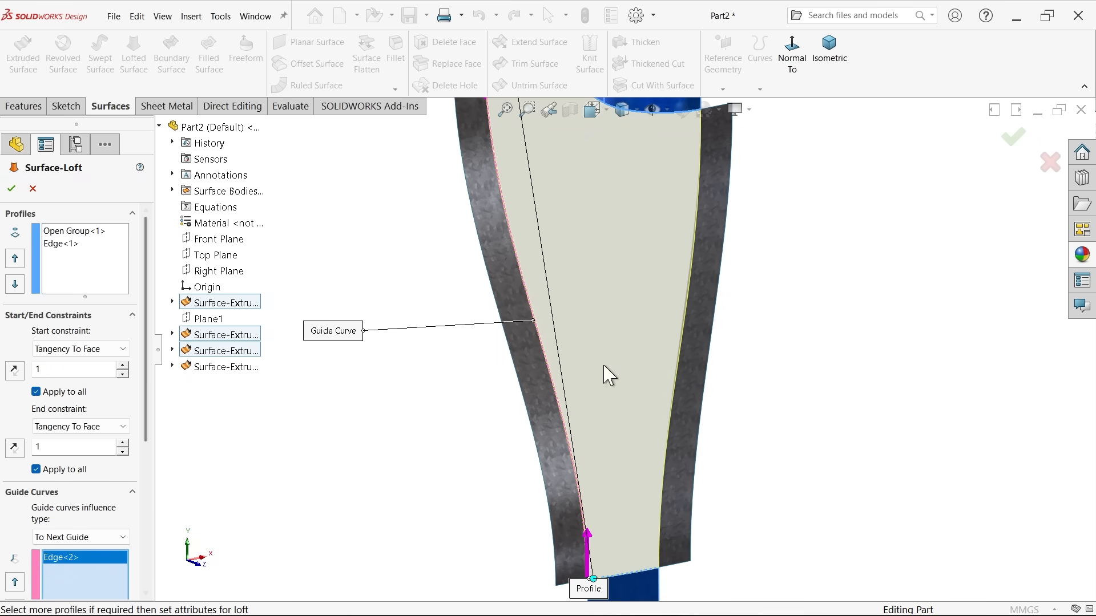
{"action": "left_click", "coordinate": [676, 358]}
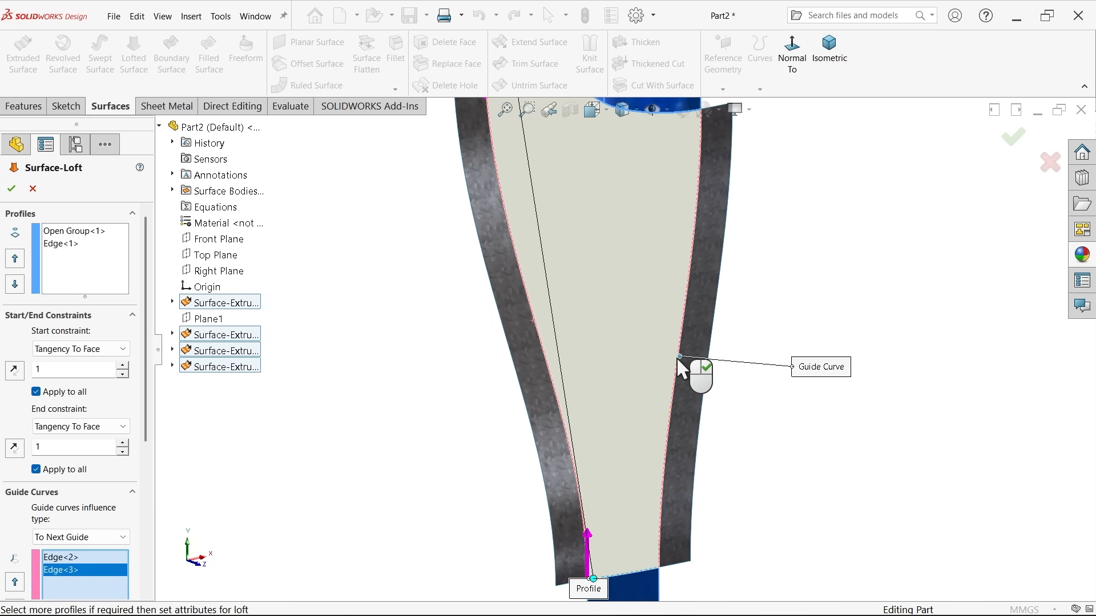
{"action": "middle_click_drag", "start_coordinate": [692, 301], "coordinate": [624, 199]}
{"action": "scroll", "coordinate": [634, 365], "scroll_direction": "up", "scroll_amount": 8}
{"action": "middle_click_drag", "start_coordinate": [642, 386], "coordinate": [681, 479]}
{"action": "scroll", "coordinate": [651, 459], "scroll_direction": "down", "scroll_amount": 6}
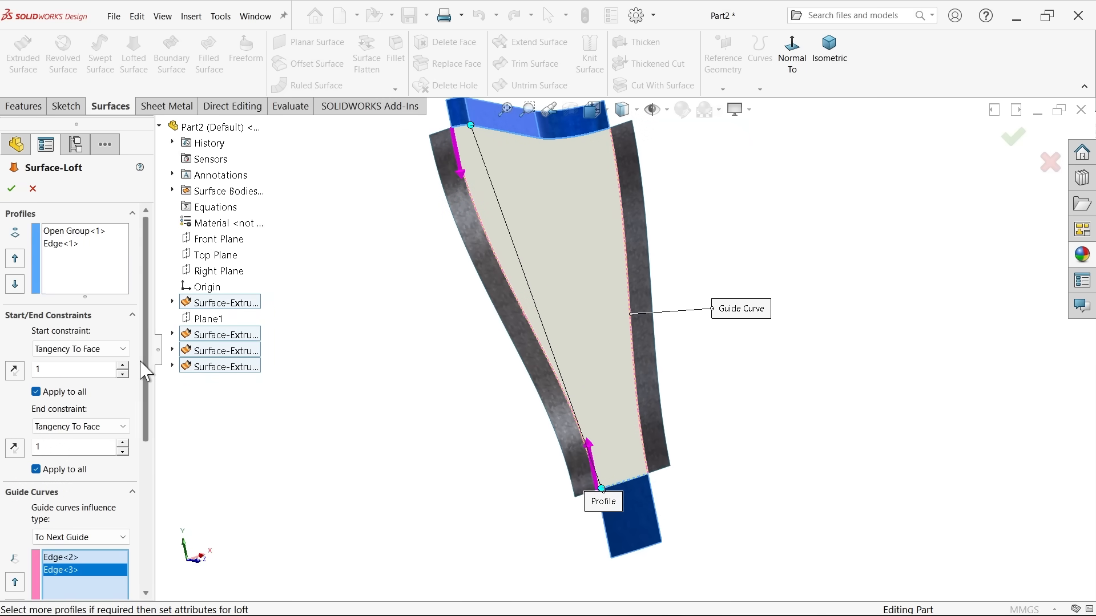
{"action": "mouse_move", "coordinate": [145, 368]}
{"action": "left_mouse_down"}
{"action": "mouse_move", "coordinate": [146, 481]}
{"action": "mouse_move", "coordinate": [144, 391]}
{"action": "left_mouse_up"}
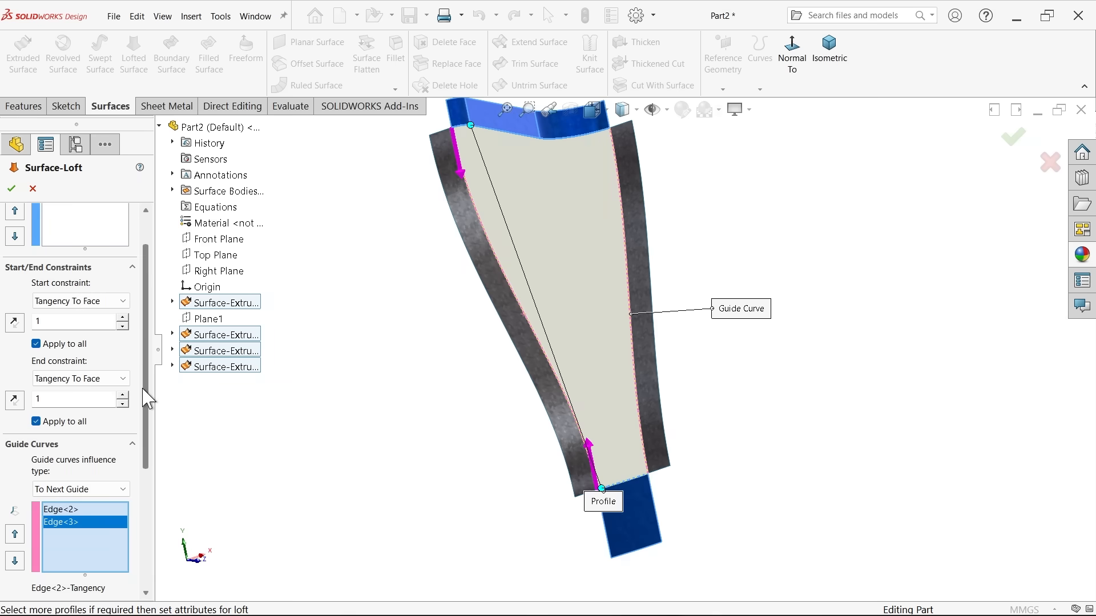
{"action": "left_click", "coordinate": [11, 190]}
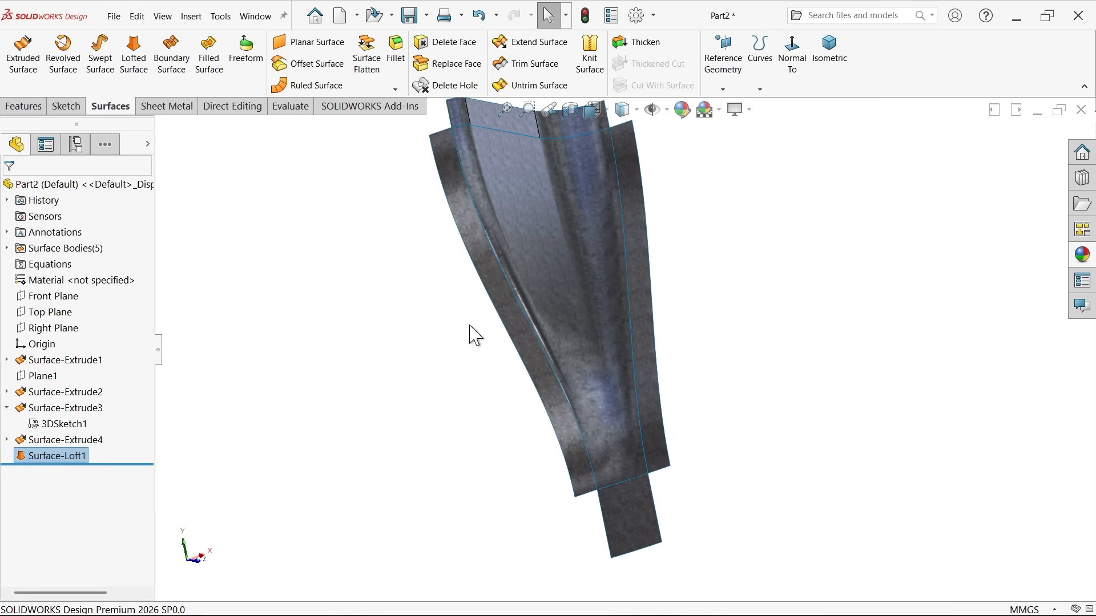
- Delete the two 30 mm extruded guide surface bodies, Surface-Extrude3 and Surface-Extrude4, keeping the lofted surface
{"action": "middle_click_drag", "start_coordinate": [473, 335], "coordinate": [480, 362]}
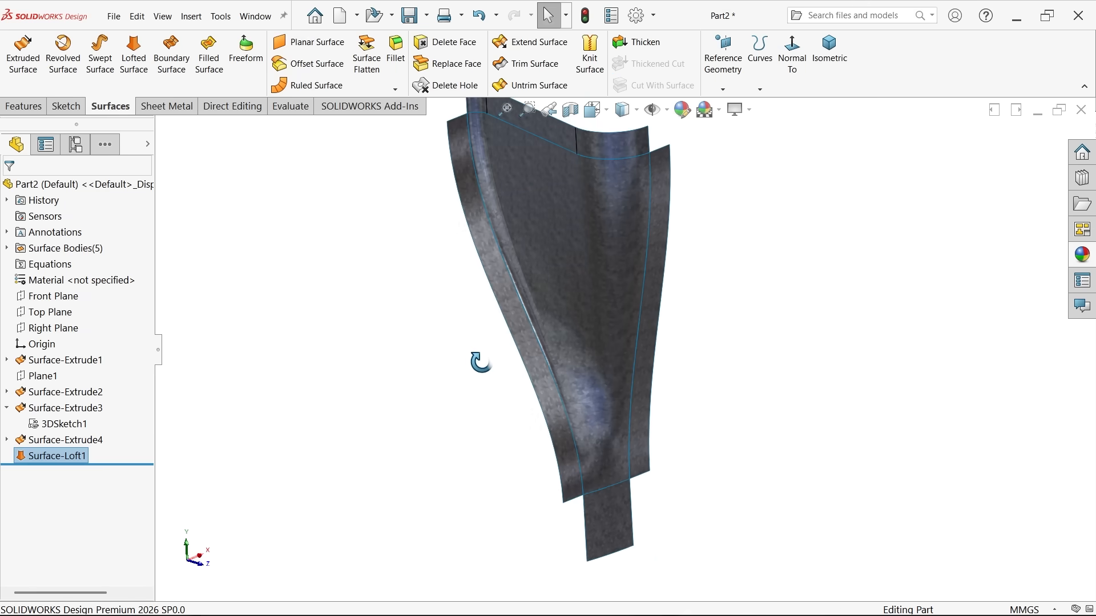
{"action": "left_click", "coordinate": [222, 107]}
{"action": "left_click", "coordinate": [203, 63]}
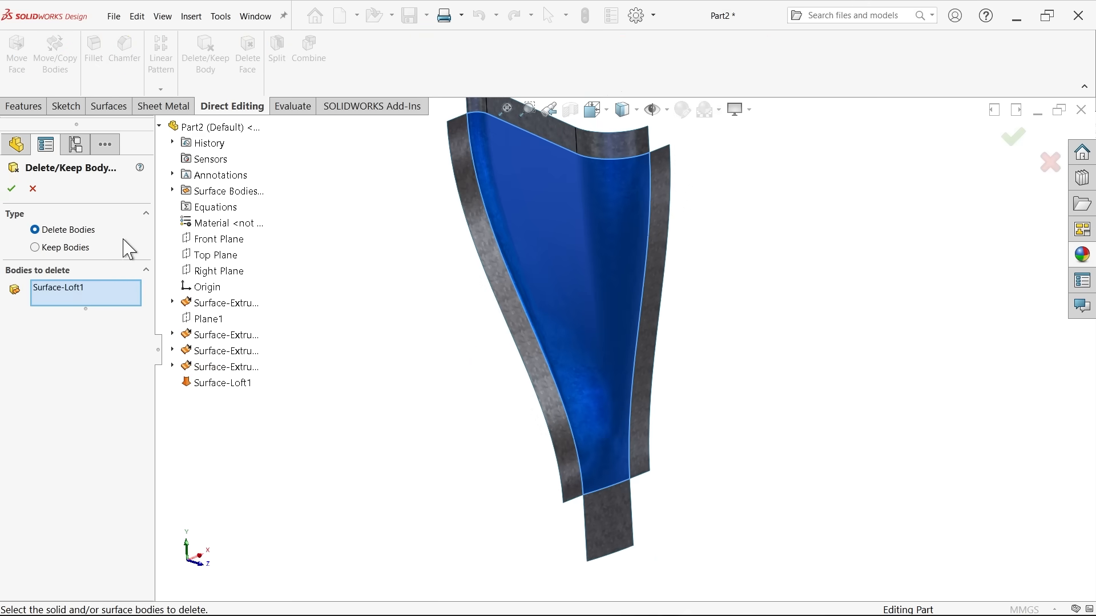
{"action": "right_click", "coordinate": [79, 301]}
{"action": "left_click", "coordinate": [114, 299]}
{"action": "left_click", "coordinate": [509, 303]}
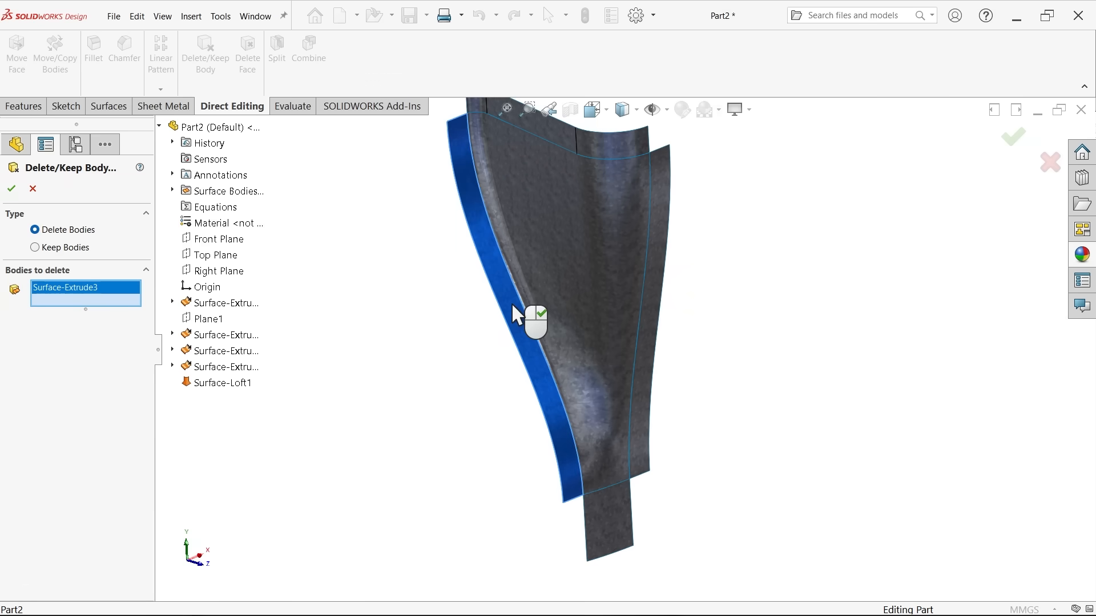
{"action": "left_click", "coordinate": [641, 314]}
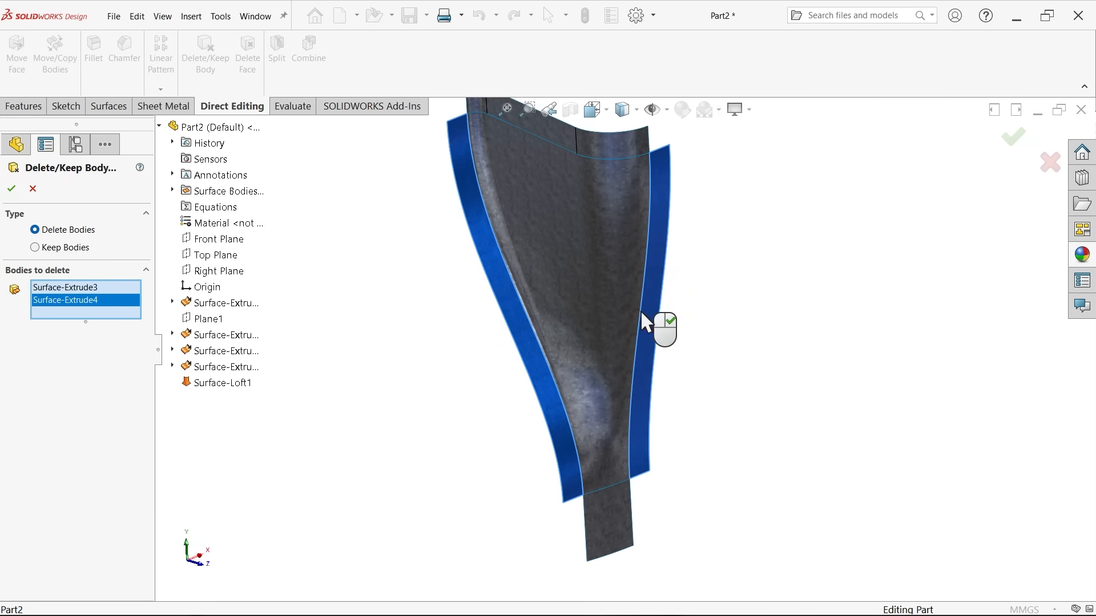
{"action": "left_click", "coordinate": [12, 189]}
{"action": "key", "text": "f"}
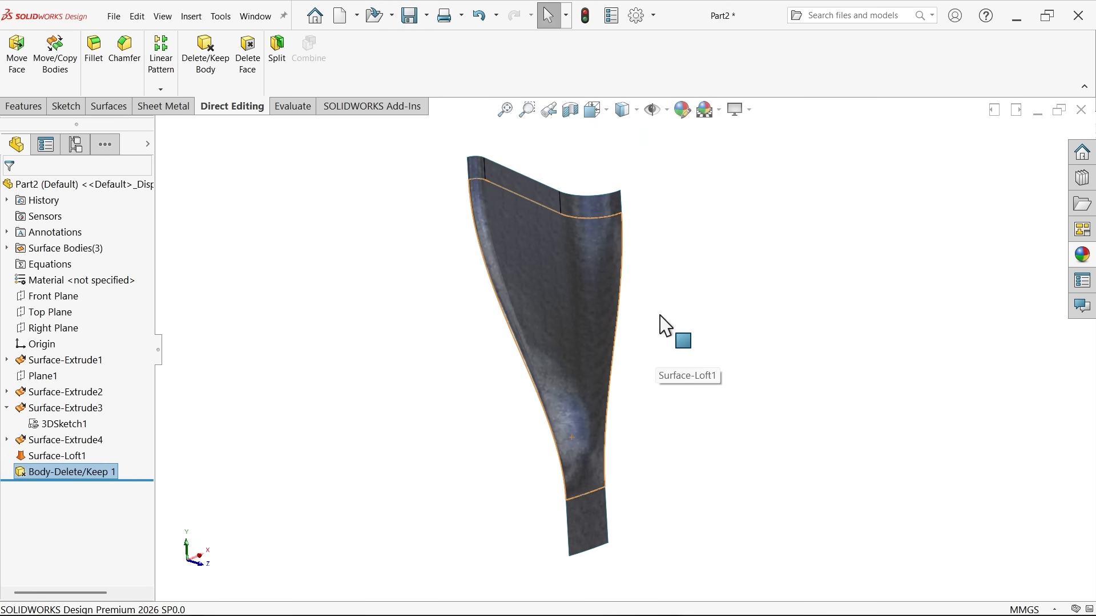
{"action": "mouse_move", "coordinate": [659, 325]}
{"action": "middle_mouse_down"}
{"action": "mouse_move", "coordinate": [640, 213]}
{"action": "mouse_move", "coordinate": [513, 235]}
{"action": "mouse_move", "coordinate": [454, 193]}
{"action": "mouse_move", "coordinate": [633, 215]}
{"action": "mouse_move", "coordinate": [673, 242]}
{"action": "mouse_move", "coordinate": [628, 296]}
{"action": "mouse_move", "coordinate": [661, 280]}
{"action": "mouse_move", "coordinate": [645, 320]}
{"action": "mouse_move", "coordinate": [653, 307]}
{"action": "middle_mouse_up"}
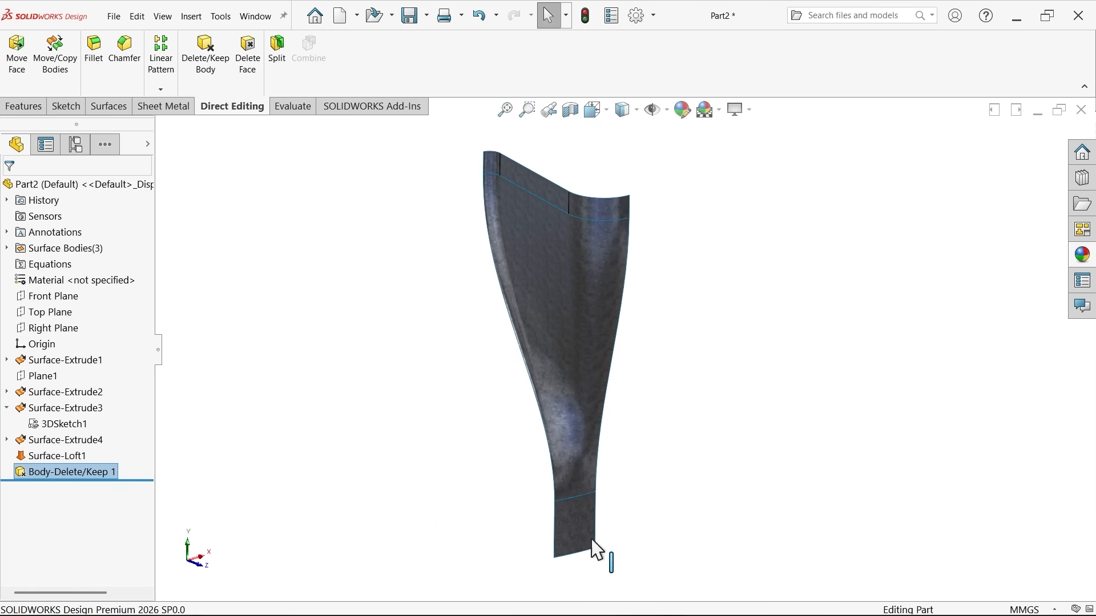
- Mirror the lofted, upper and lower surface bodies about the Right Plane
{"action": "left_click", "coordinate": [575, 555]}
{"action": "left_click", "coordinate": [651, 391]}
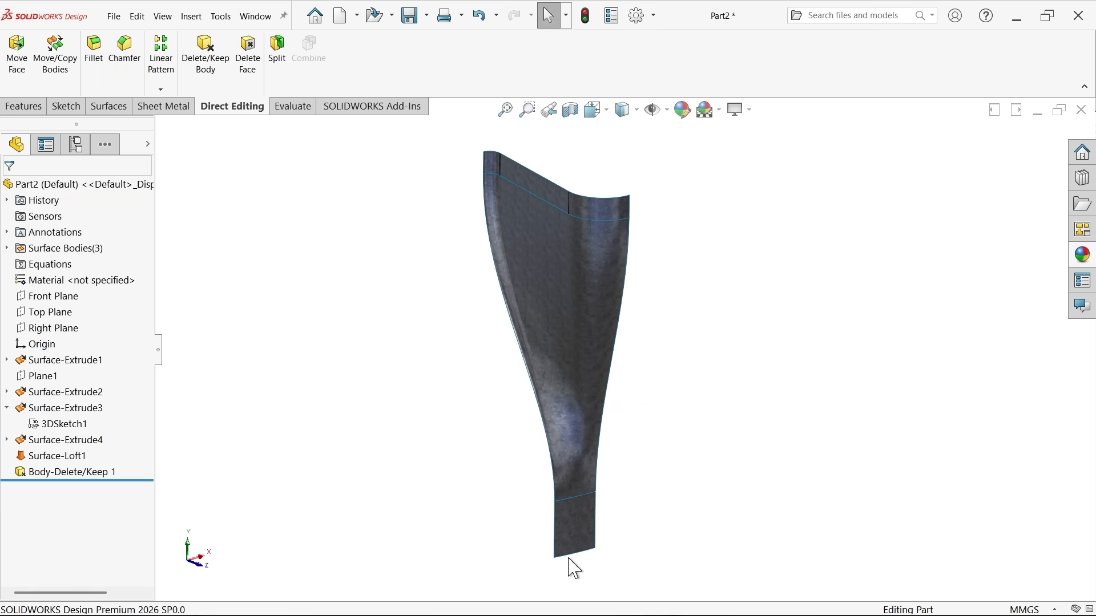
{"action": "left_click", "coordinate": [22, 111]}
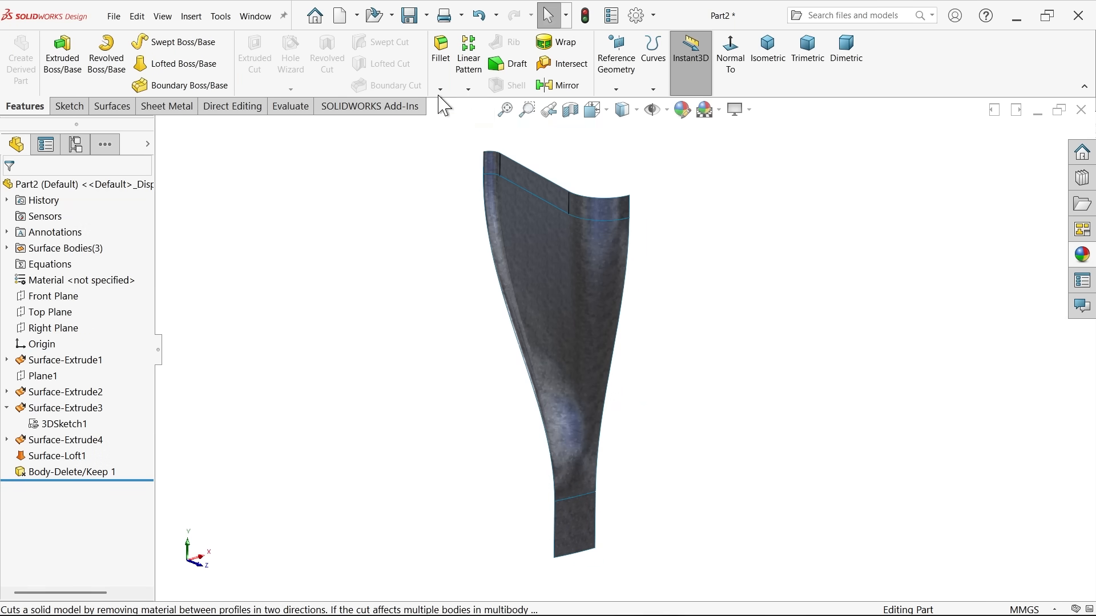
{"action": "left_click", "coordinate": [558, 85]}
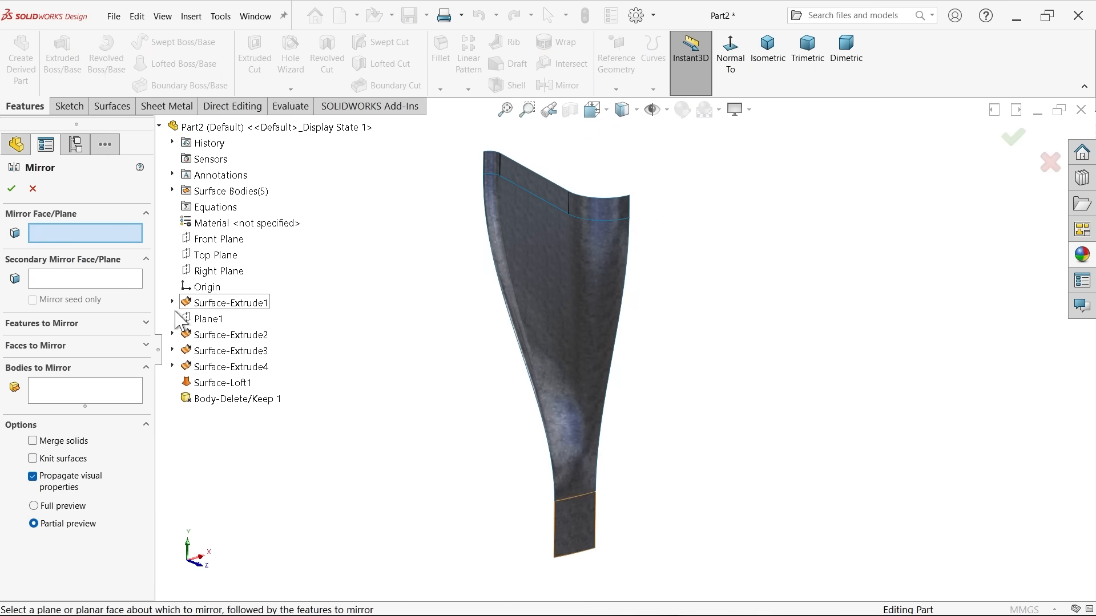
{"action": "left_click", "coordinate": [212, 272]}
{"action": "left_click", "coordinate": [66, 399]}
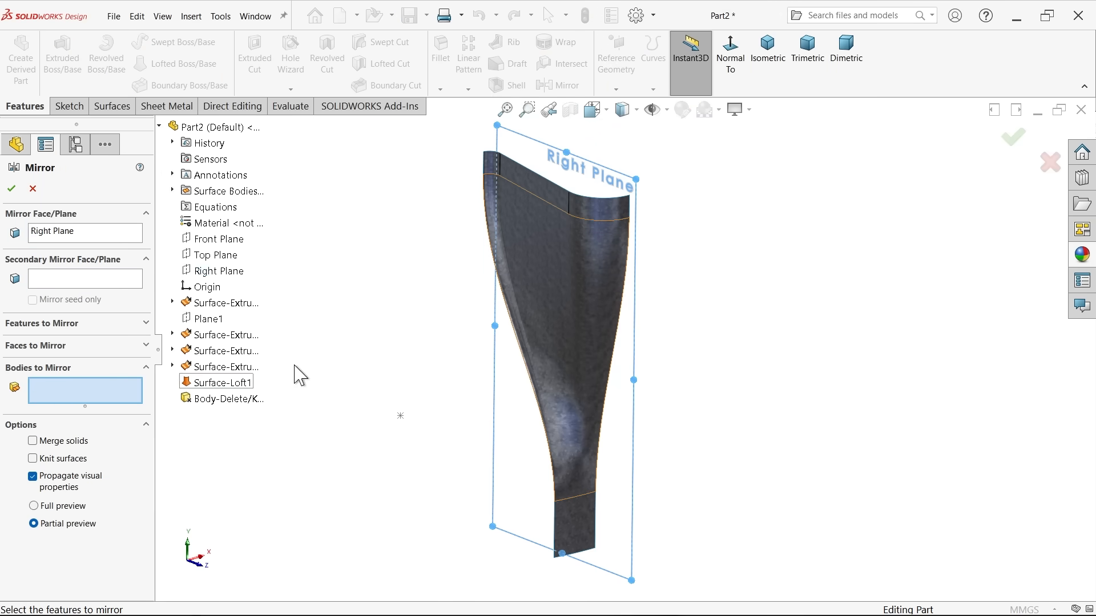
{"action": "left_click", "coordinate": [585, 270]}
{"action": "left_click", "coordinate": [595, 208]}
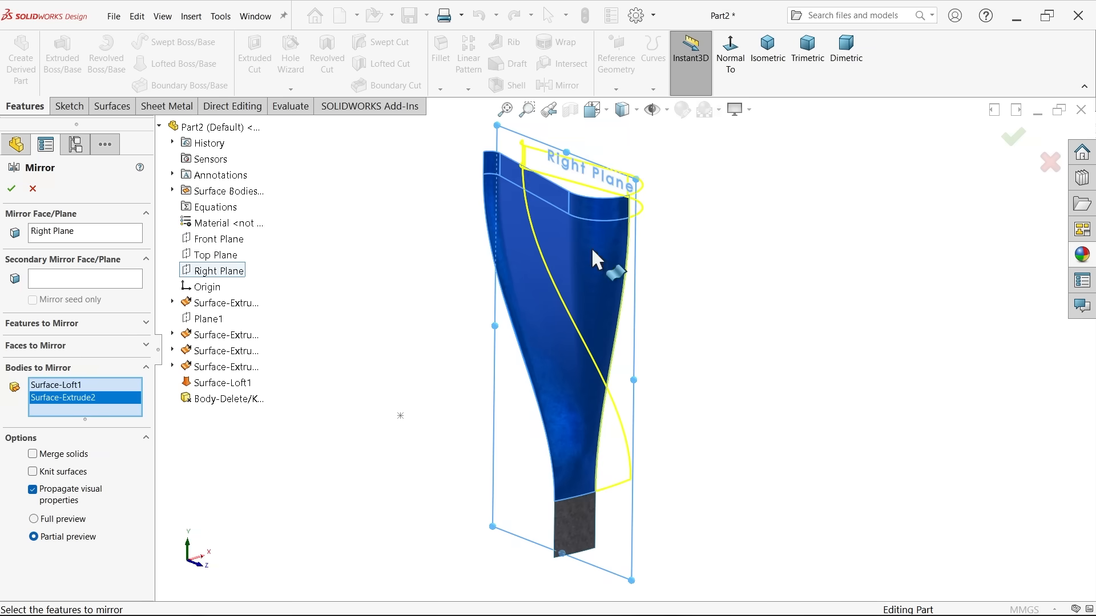
{"action": "left_click", "coordinate": [588, 542]}
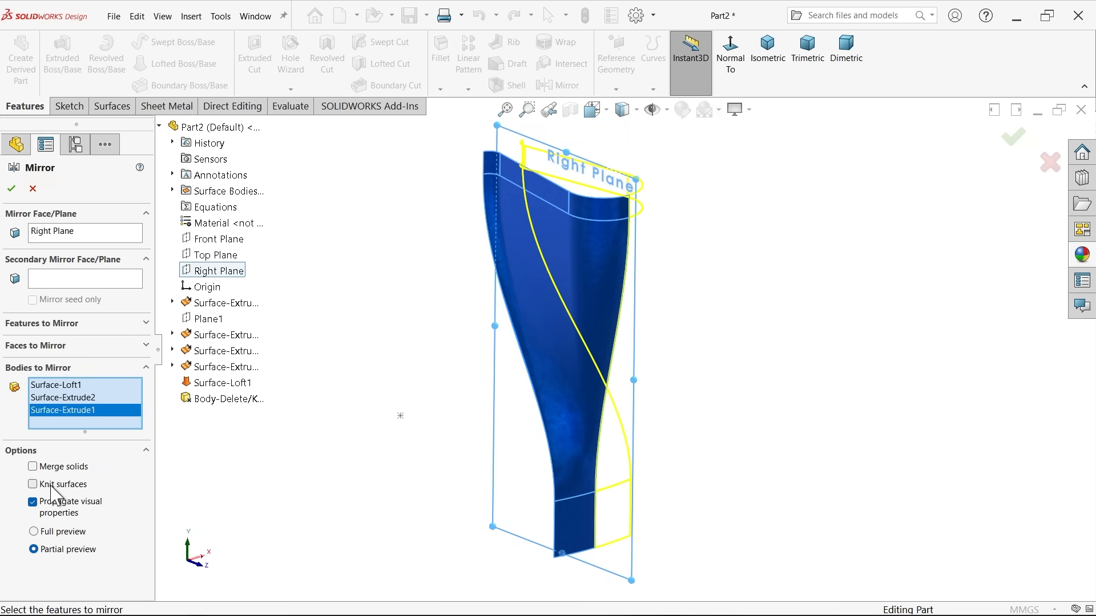
{"action": "left_click", "coordinate": [10, 190]}
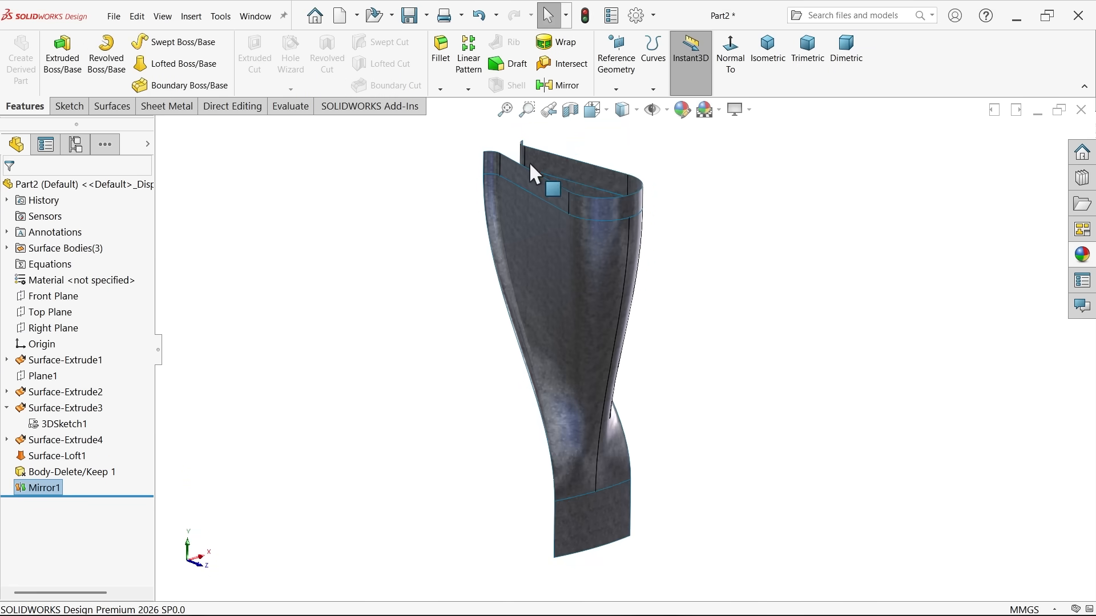
- Knit the three mirrored surface bodies of the pleat segment into a single surface
{"action": "left_click", "coordinate": [7, 249]}
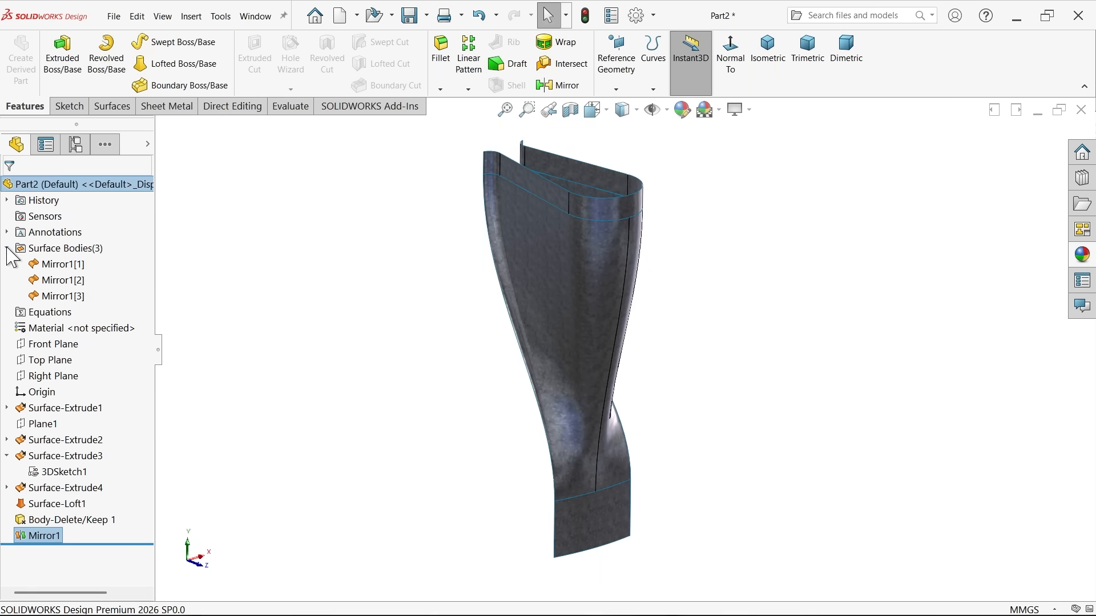
{"action": "left_click", "coordinate": [314, 273]}
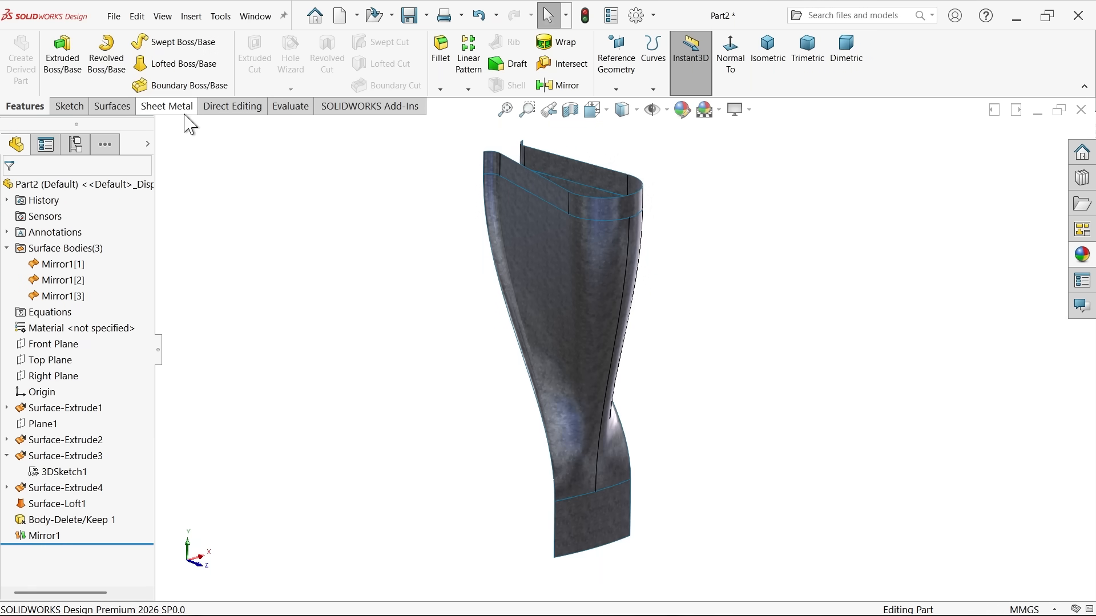
{"action": "left_click", "coordinate": [112, 106]}
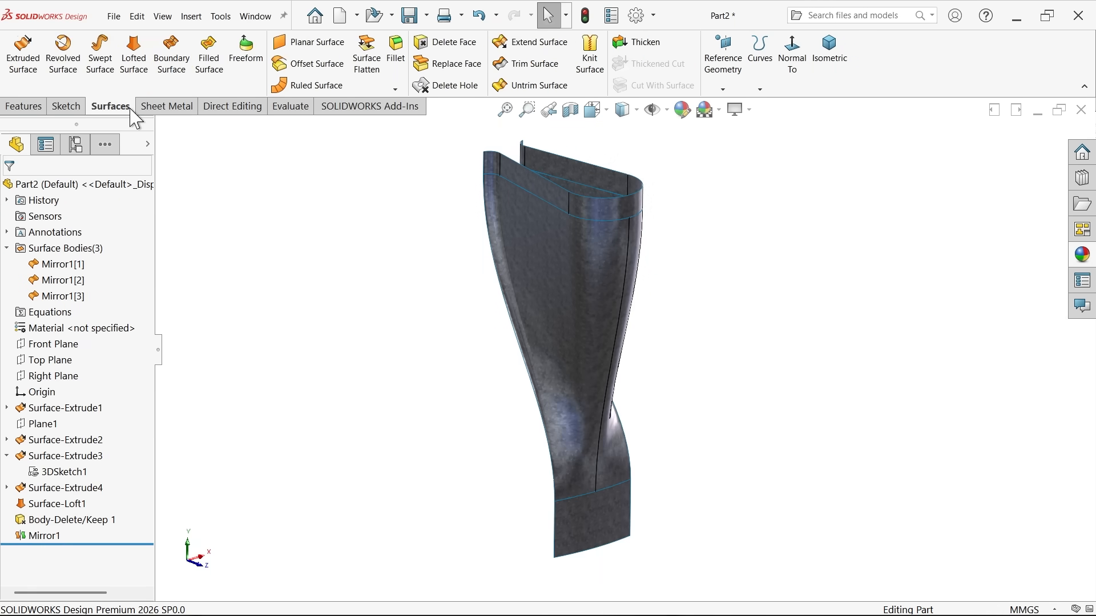
{"action": "left_click", "coordinate": [592, 54]}
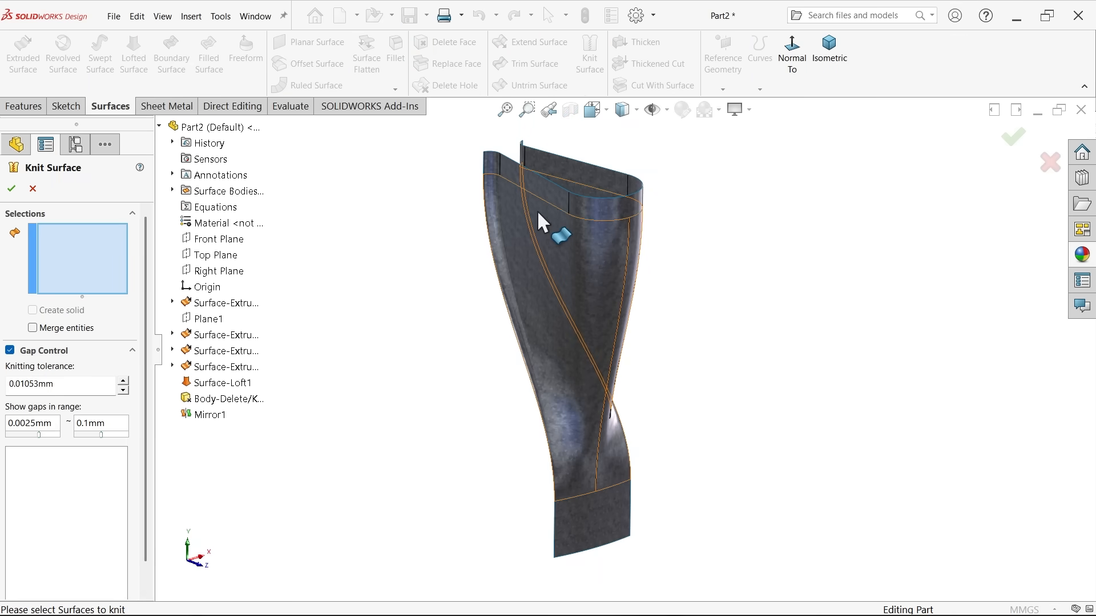
{"action": "left_click", "coordinate": [578, 192]}
{"action": "left_click", "coordinate": [578, 207]}
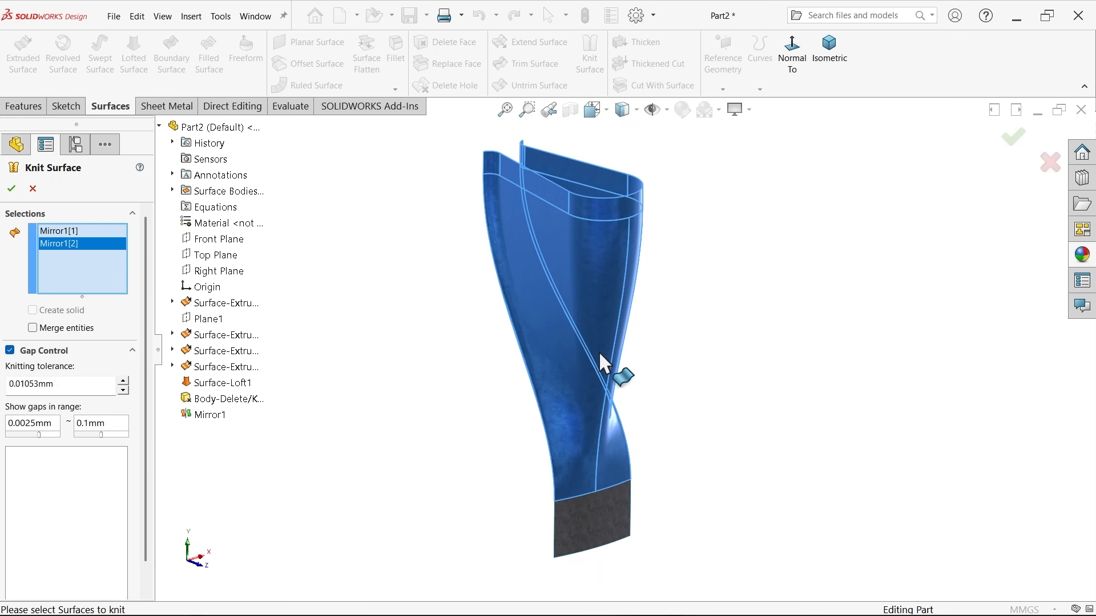
{"action": "left_click", "coordinate": [628, 513]}
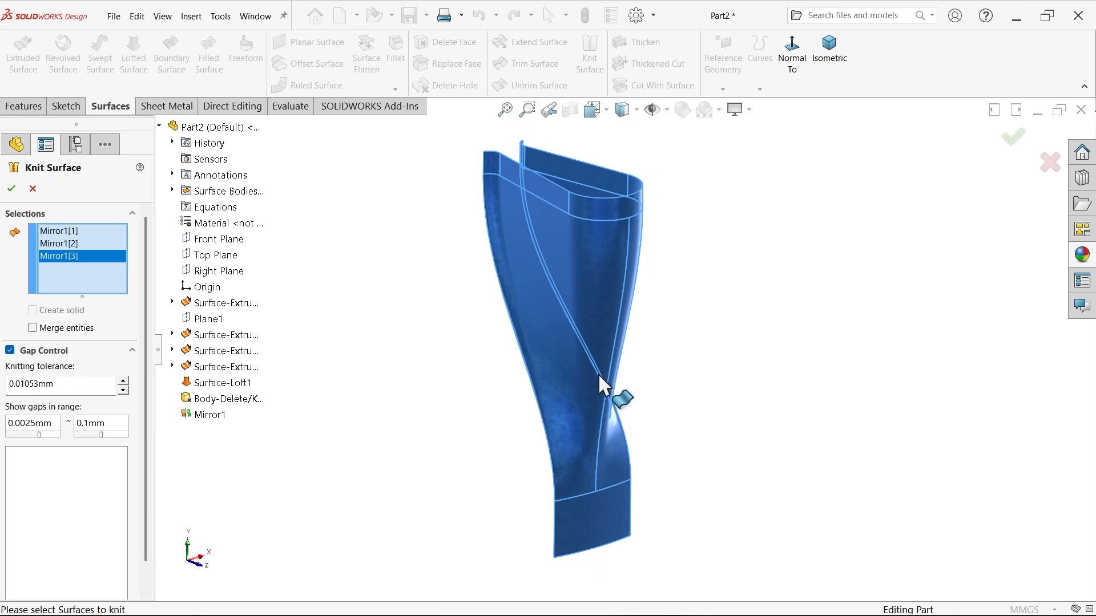
{"action": "left_click", "coordinate": [11, 191]}
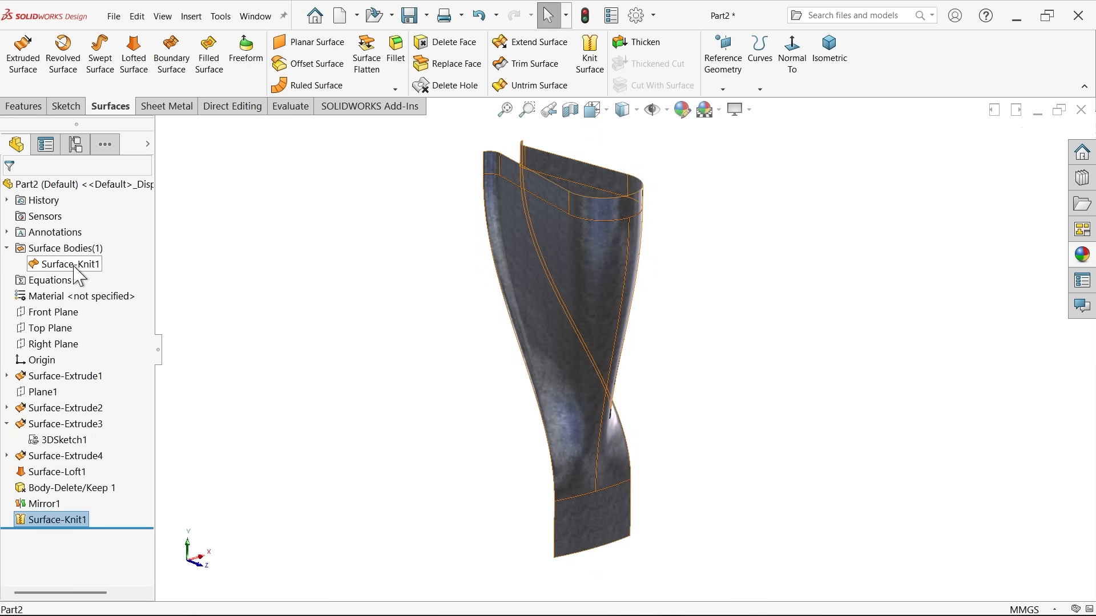
{"action": "left_click", "coordinate": [292, 294]}
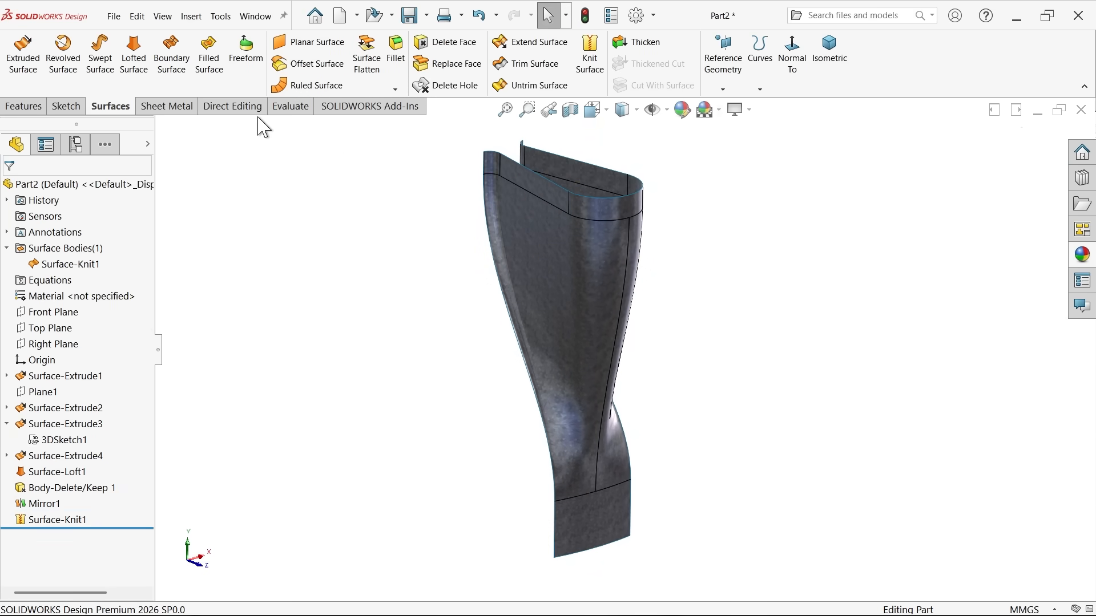
- Circular-pattern the knitted pleat body about the lower band's bottom arc edge, with 18 equally spaced instances over 360 degrees
{"action": "left_click", "coordinate": [39, 108]}
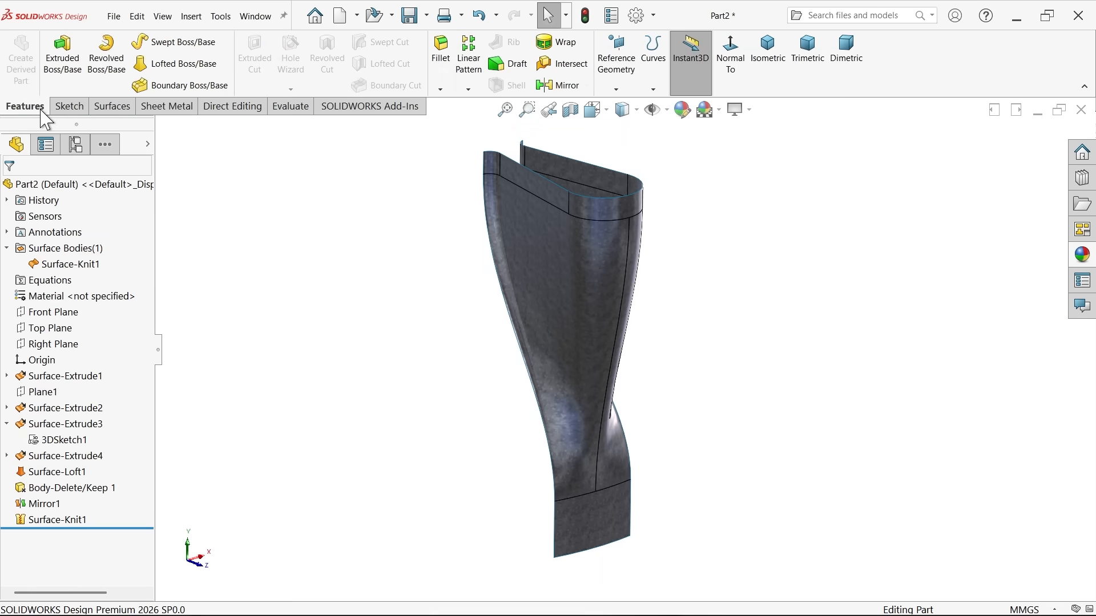
{"action": "left_click", "coordinate": [468, 90]}
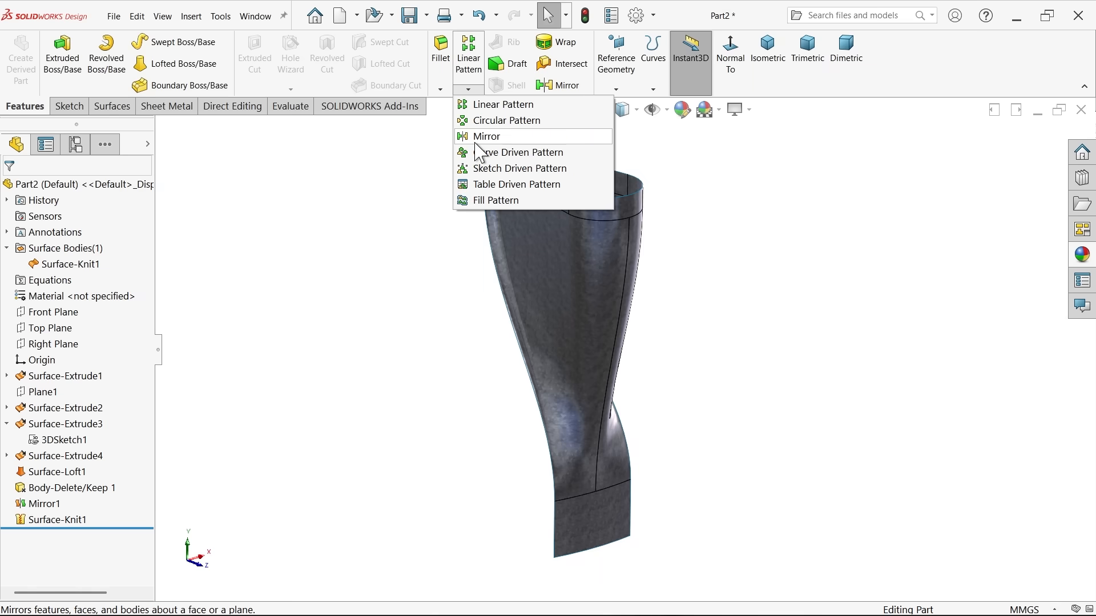
{"action": "left_click", "coordinate": [502, 120]}
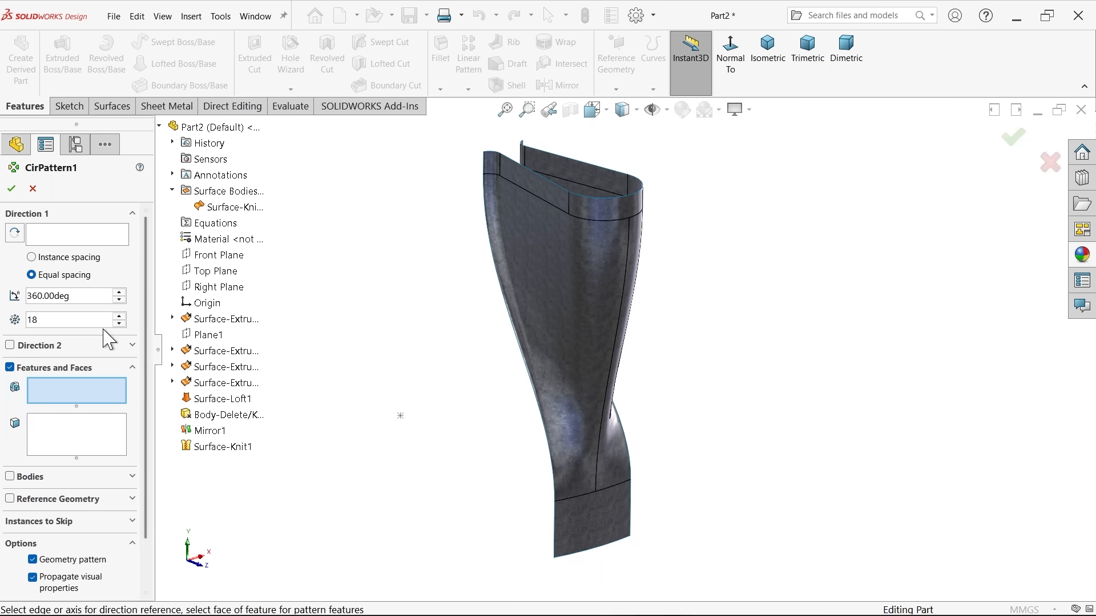
{"action": "left_click", "coordinate": [19, 479]}
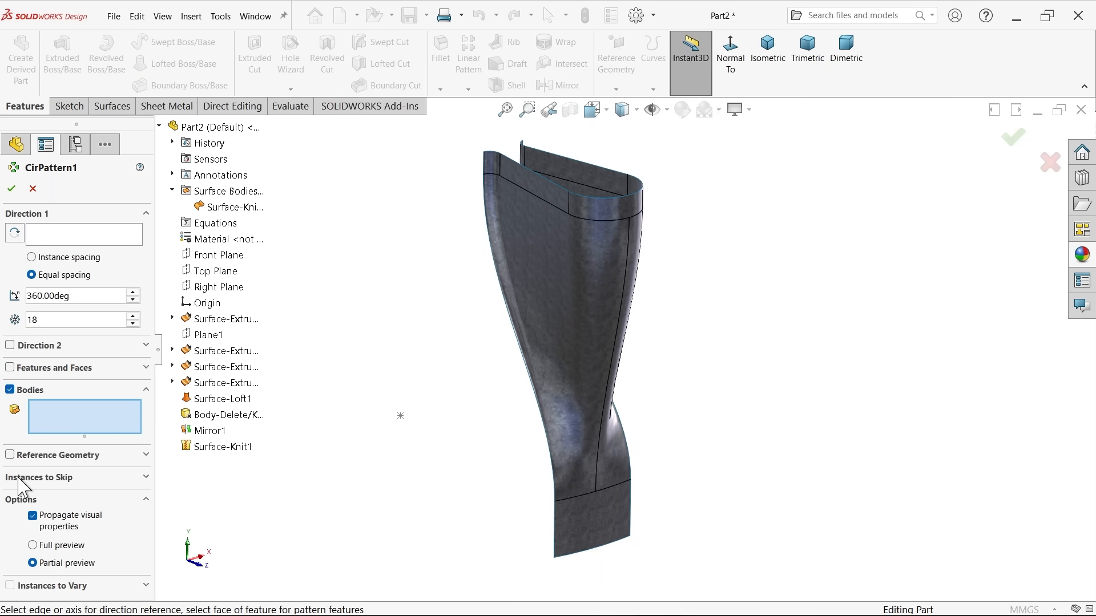
{"action": "left_click", "coordinate": [232, 208]}
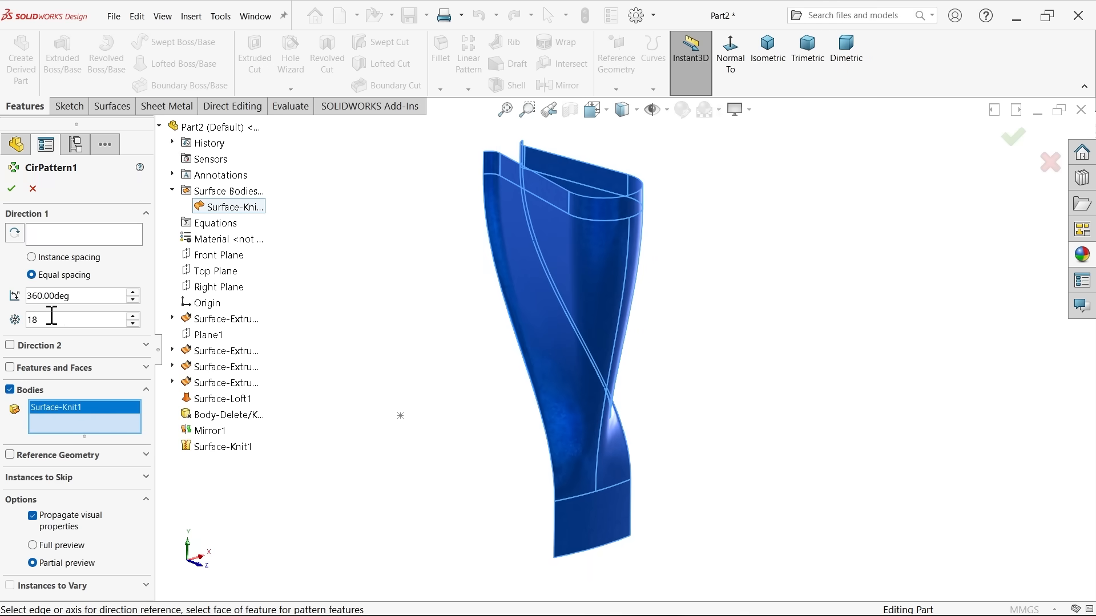
{"action": "double_click", "coordinate": [69, 296]}
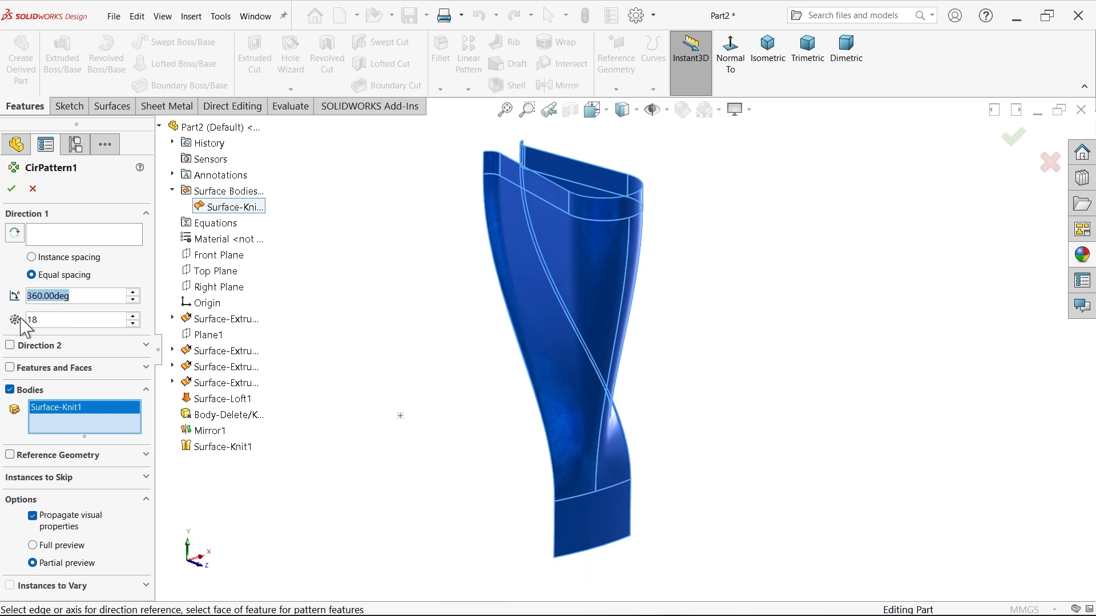
{"action": "left_click_drag", "start_coordinate": [49, 321], "coordinate": [22, 318]}
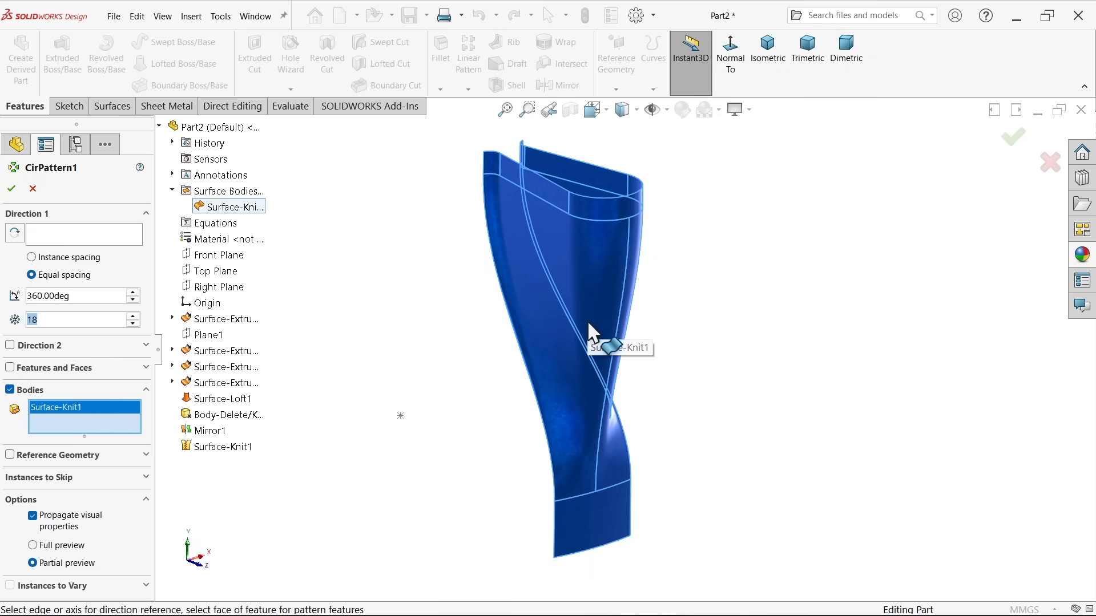
{"action": "left_click", "coordinate": [40, 233]}
{"action": "scroll", "coordinate": [321, 292], "scroll_direction": "up", "scroll_amount": 4}
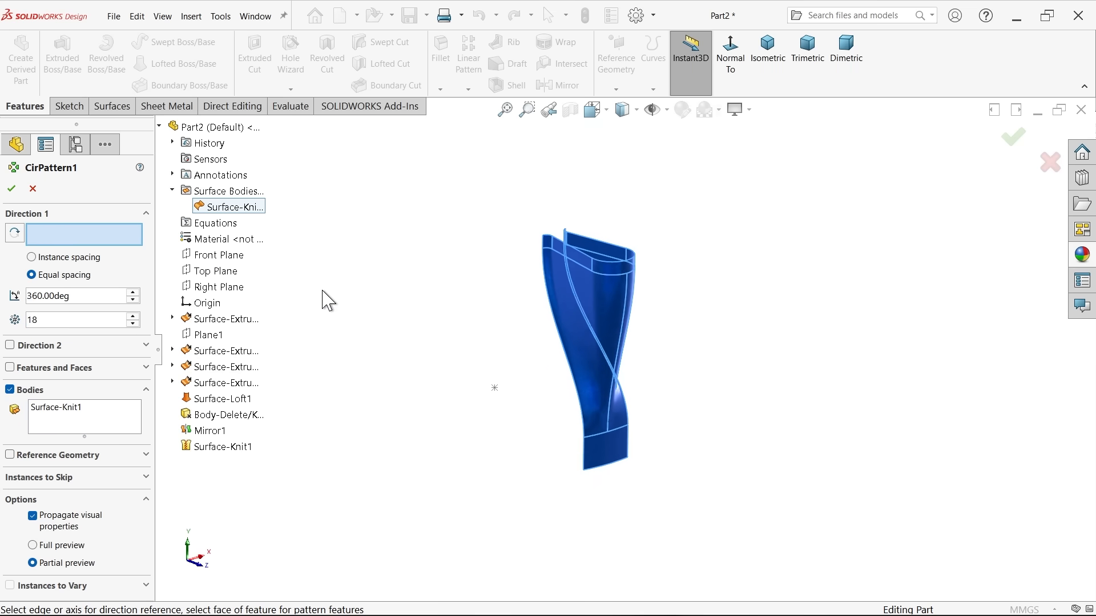
{"action": "left_click", "coordinate": [607, 446]}
{"action": "scroll", "coordinate": [604, 395], "scroll_direction": "down", "scroll_amount": 2}
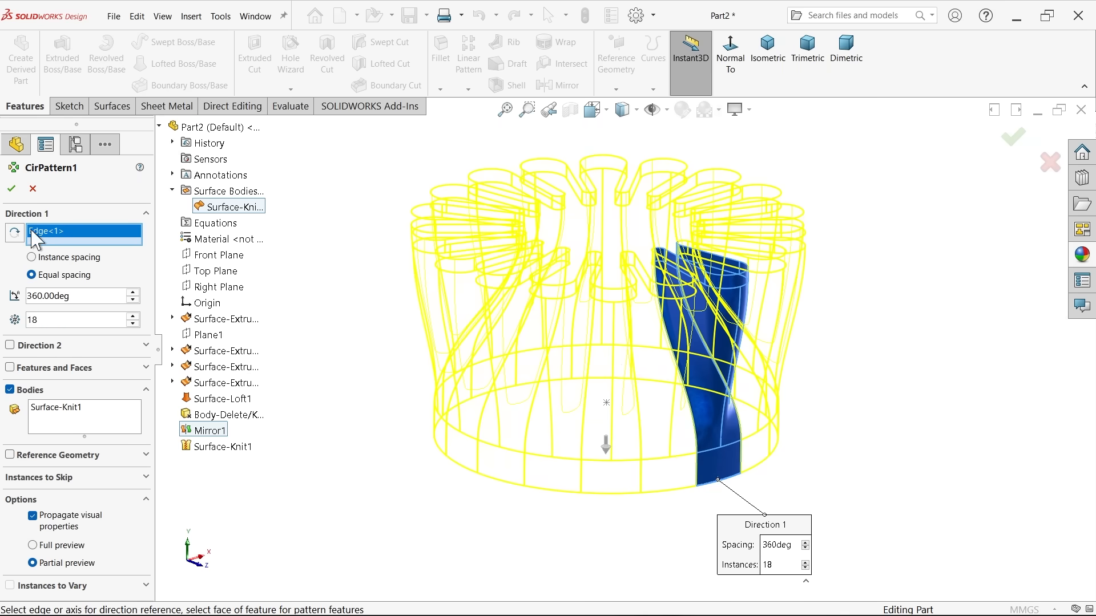
{"action": "left_click", "coordinate": [12, 189]}
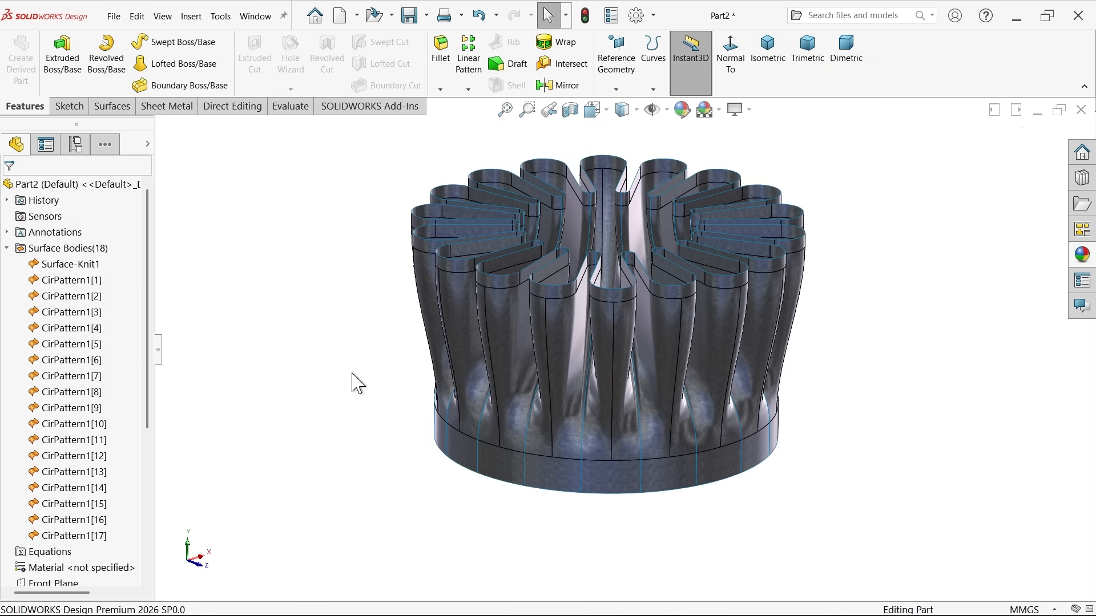
- Knit all 18 patterned pleat surface bodies into one continuous nozzle surface
{"action": "middle_click_drag", "start_coordinate": [353, 380], "coordinate": [378, 127]}
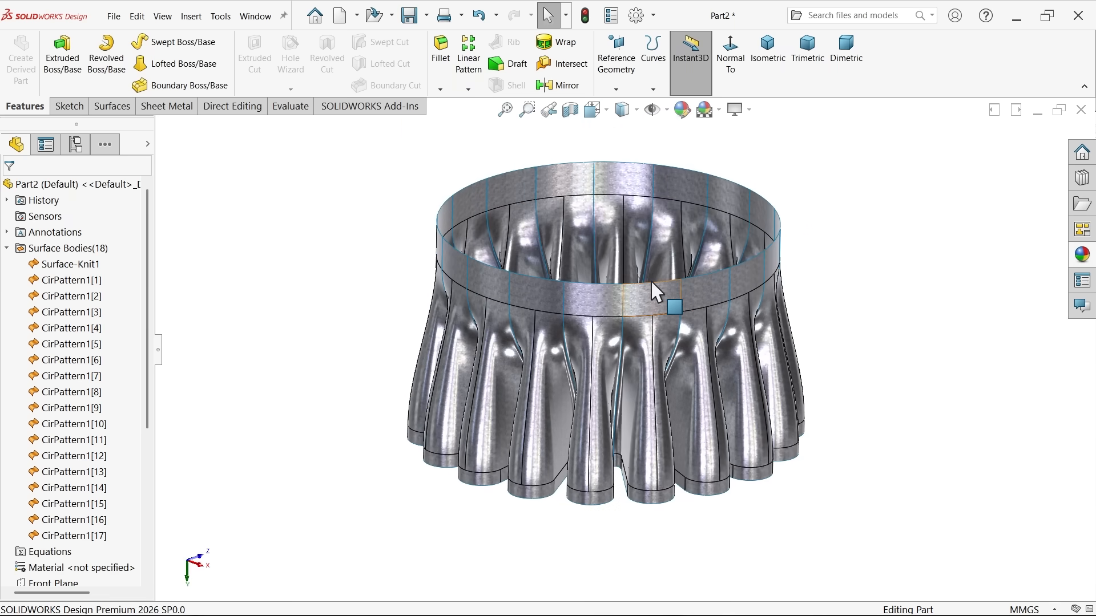
{"action": "left_click", "coordinate": [112, 106]}
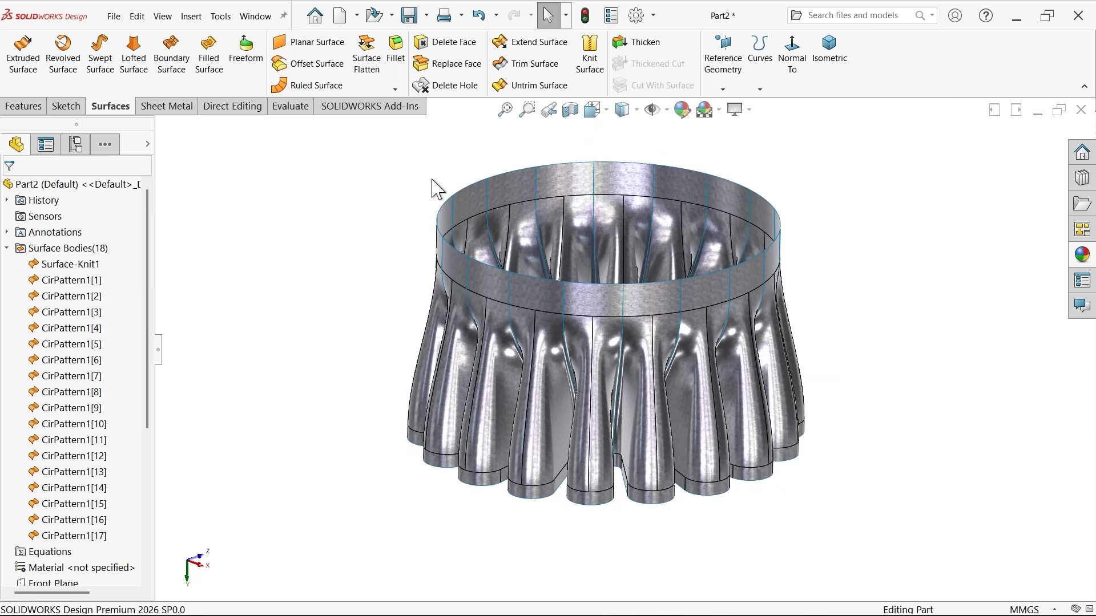
{"action": "left_click", "coordinate": [589, 58]}
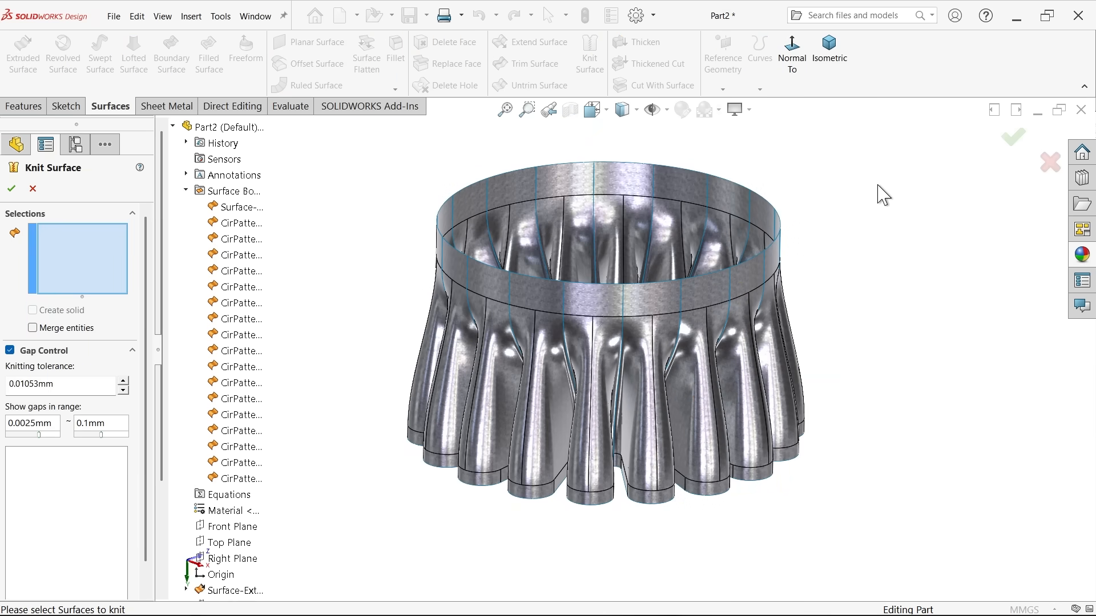
{"action": "left_click_drag", "start_coordinate": [832, 168], "coordinate": [375, 508]}
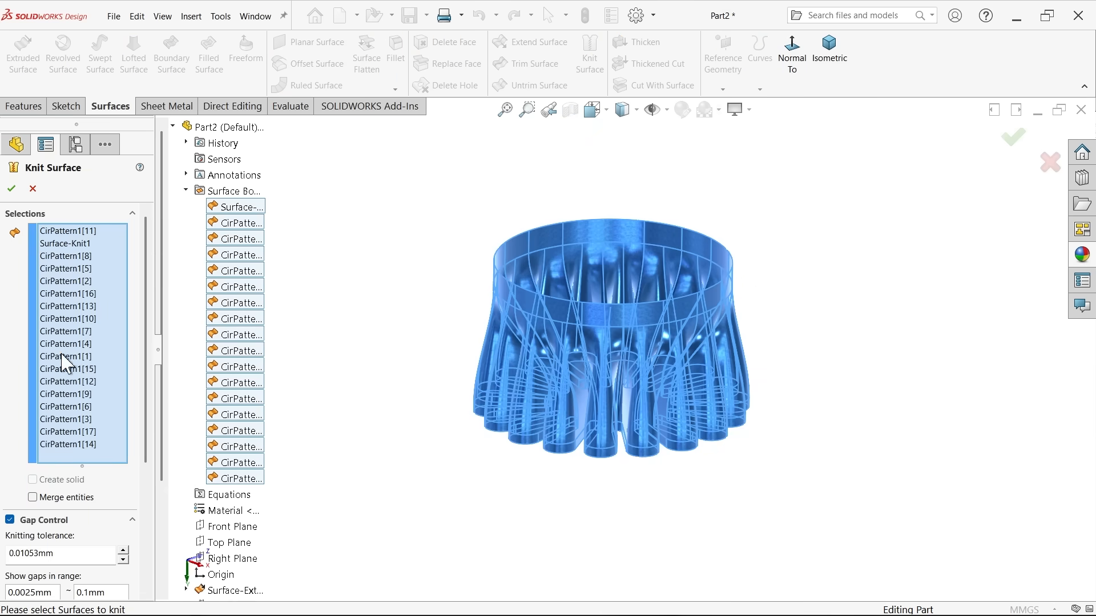
{"action": "left_click", "coordinate": [12, 189]}
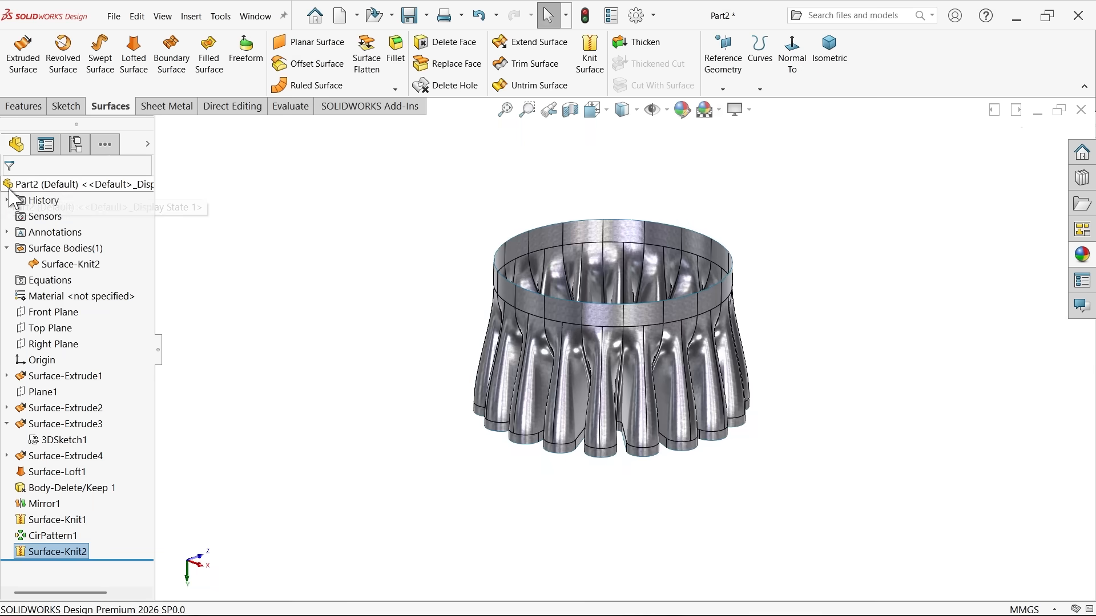
{"action": "left_click", "coordinate": [83, 266]}
{"action": "left_click", "coordinate": [385, 353]}
{"action": "scroll", "coordinate": [679, 343], "scroll_direction": "down", "scroll_amount": 2}
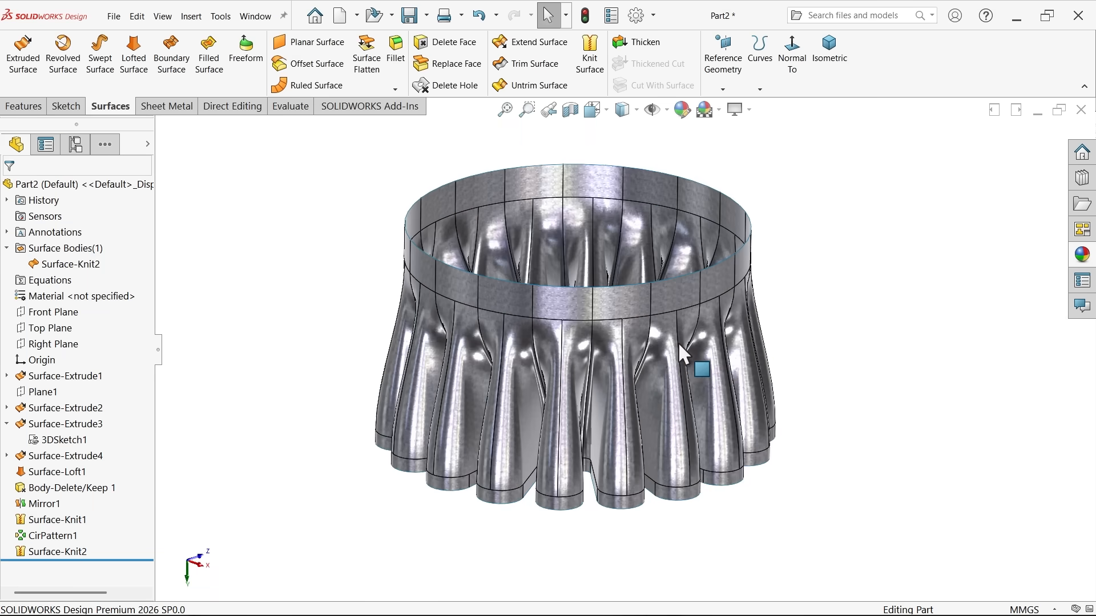
- Thicken the fully knitted nozzle surface on both sides with a thickness value of 0.25 mm
{"action": "middle_click_drag", "start_coordinate": [679, 345], "coordinate": [650, 384]}
{"action": "left_click", "coordinate": [644, 49]}
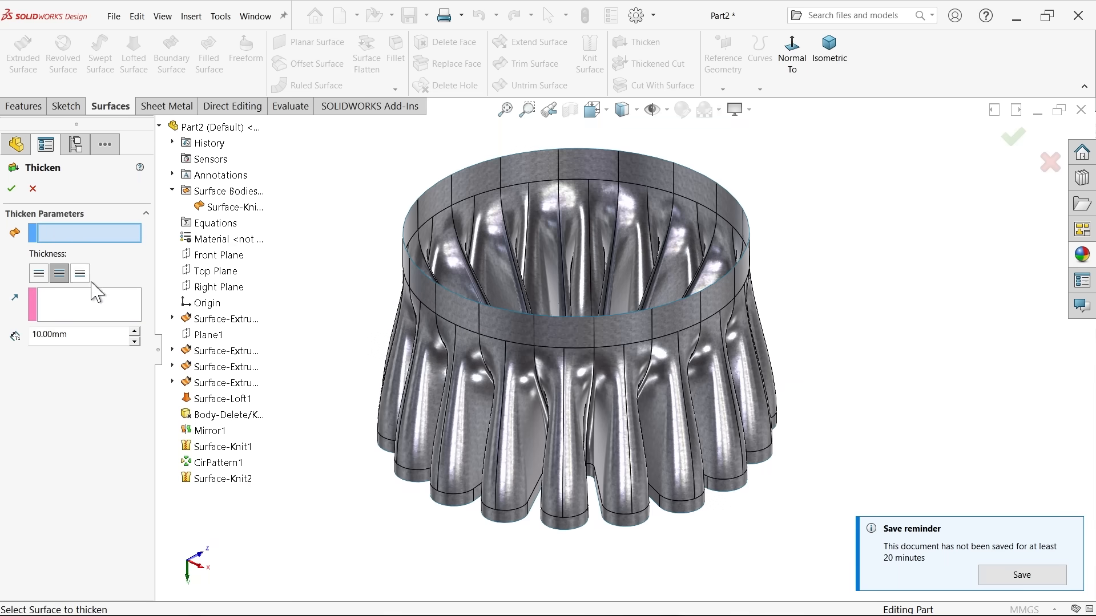
{"action": "left_click", "coordinate": [438, 310]}
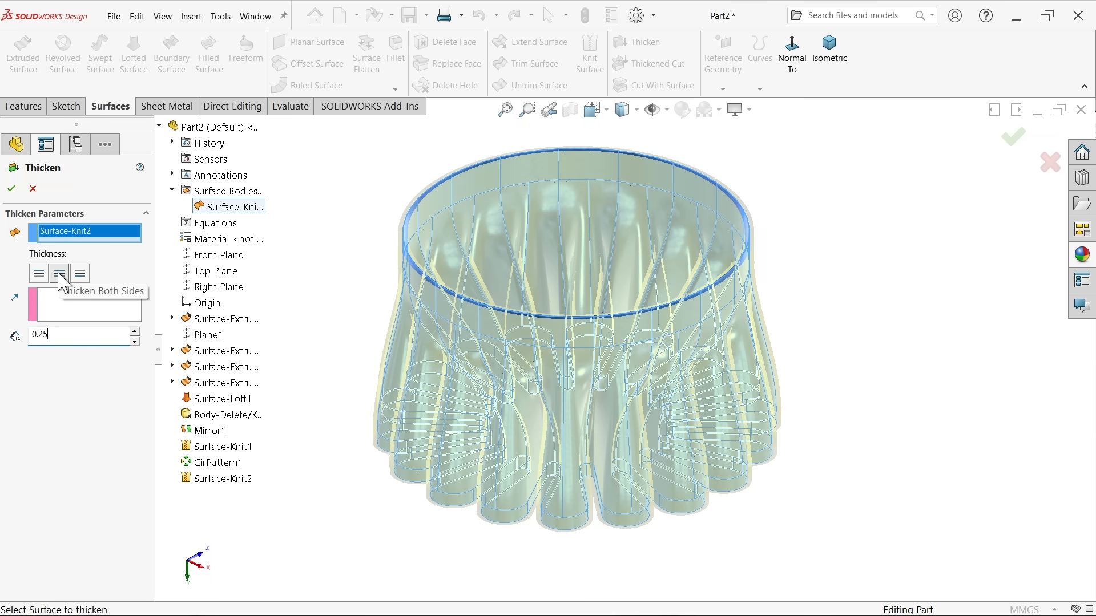
{"action": "left_click", "coordinate": [59, 273]}
{"action": "scroll", "coordinate": [502, 311], "scroll_direction": "down", "scroll_amount": 4}
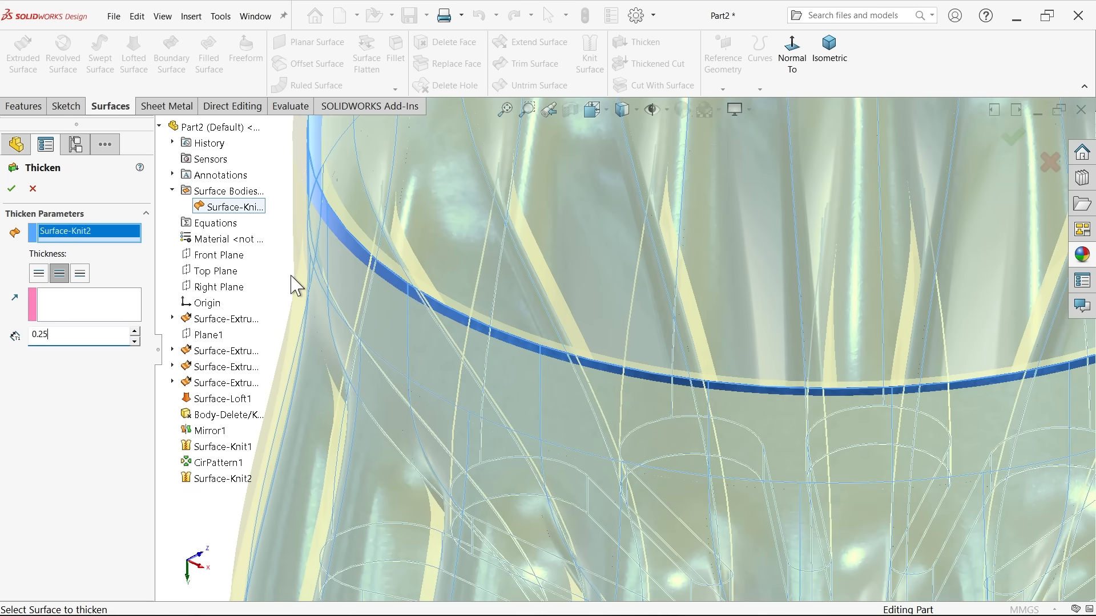
{"action": "scroll", "coordinate": [502, 350], "scroll_direction": "up", "scroll_amount": 2}
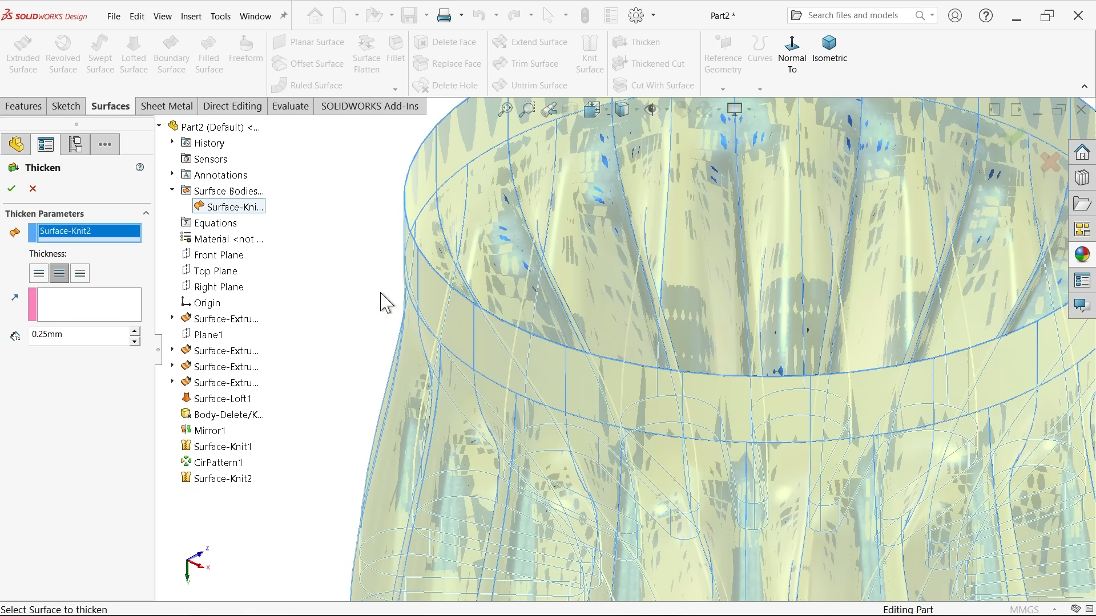
{"action": "scroll", "coordinate": [481, 306], "scroll_direction": "down", "scroll_amount": 5}
{"action": "scroll", "coordinate": [552, 323], "scroll_direction": "down", "scroll_amount": 5}
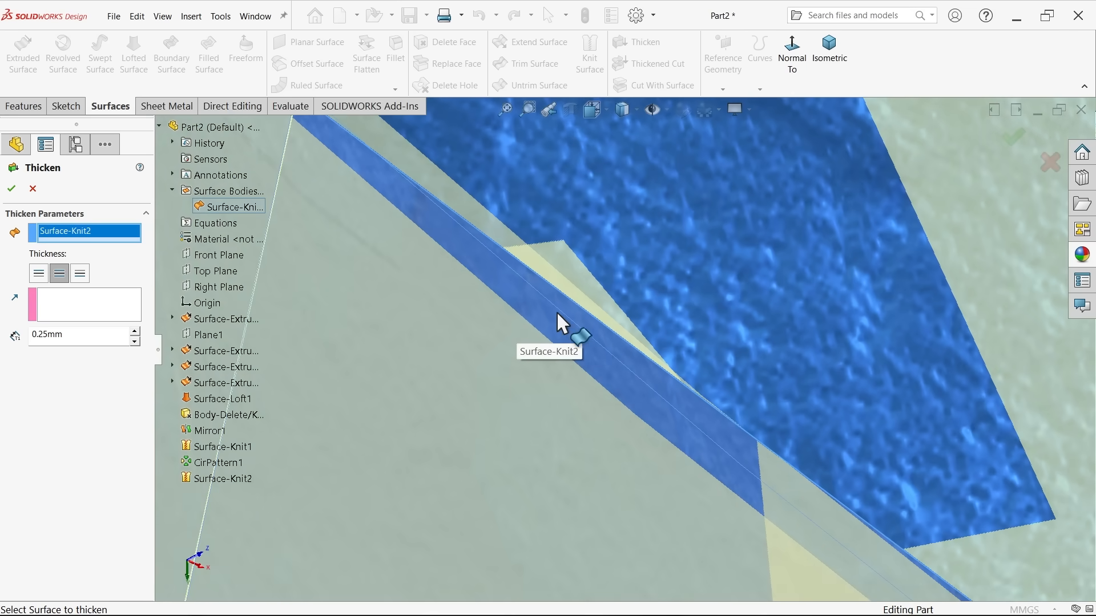
{"action": "scroll", "coordinate": [614, 365], "scroll_direction": "up", "scroll_amount": 3}
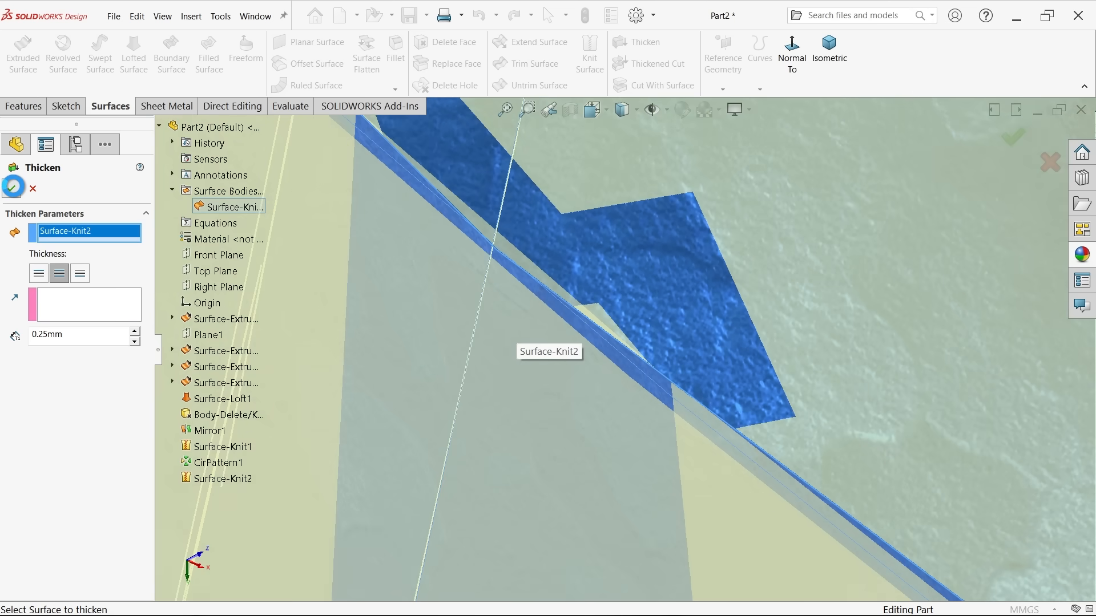
{"action": "left_click", "coordinate": [12, 187]}
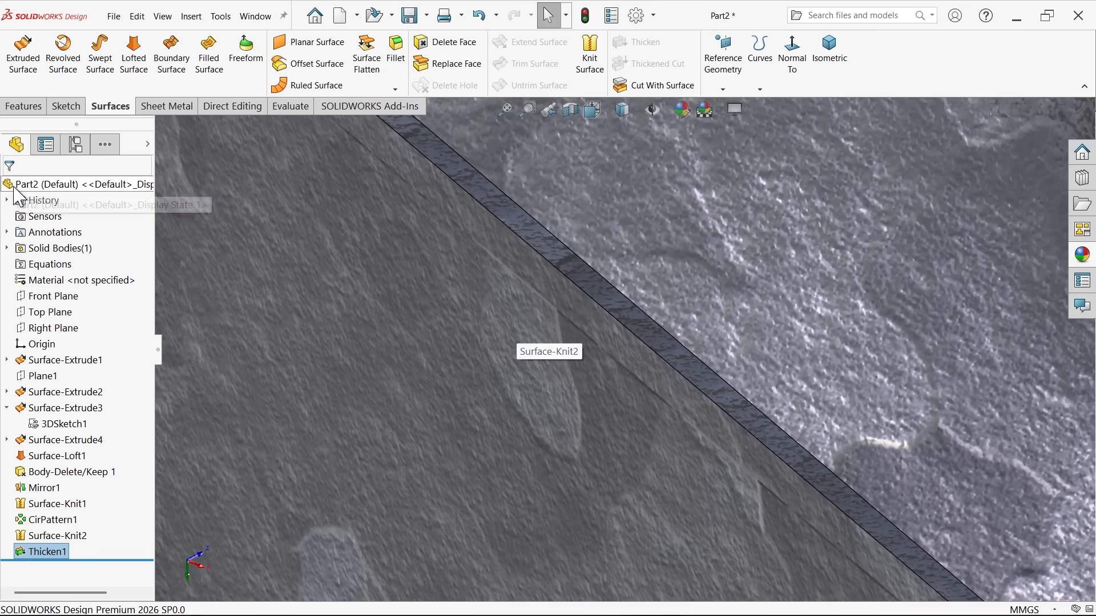
- Examine the thickened nozzle's upper rim and surrounding pleats up close and from different angles
{"action": "scroll", "coordinate": [643, 341], "scroll_direction": "up", "scroll_amount": 10}
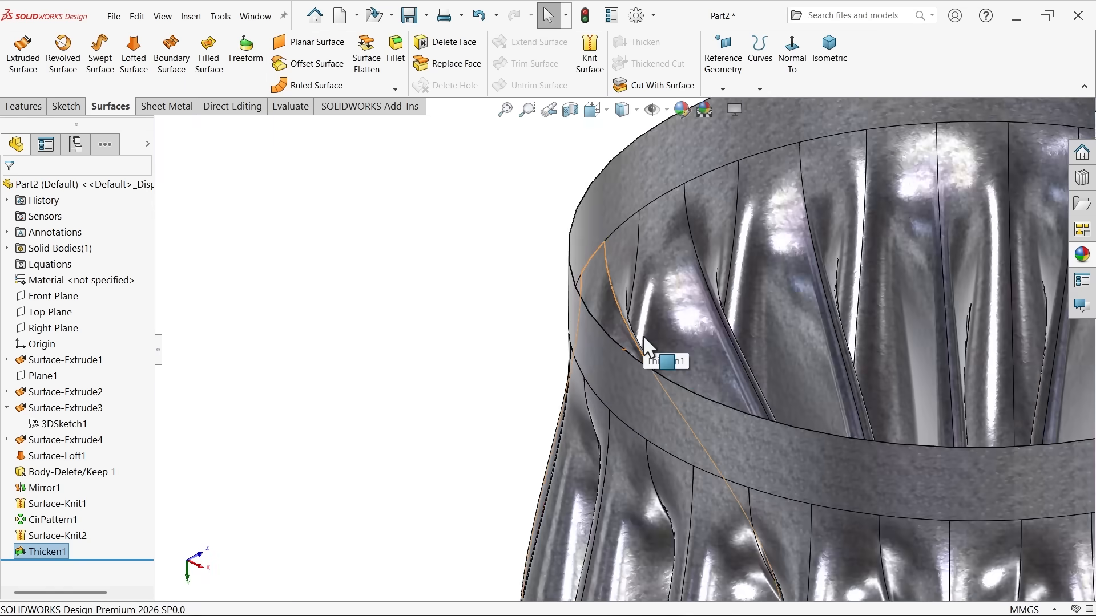
{"action": "scroll", "coordinate": [753, 408], "scroll_direction": "down", "scroll_amount": 5}
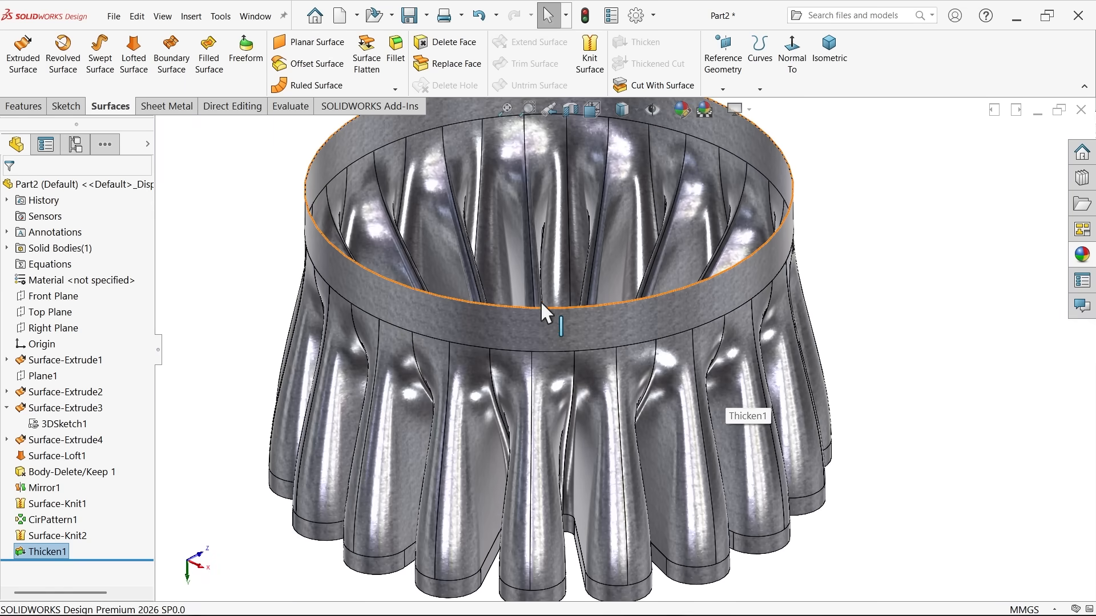
{"action": "middle_click_drag", "start_coordinate": [540, 301], "coordinate": [573, 351]}
{"action": "scroll", "coordinate": [573, 352], "scroll_direction": "up", "scroll_amount": 3}
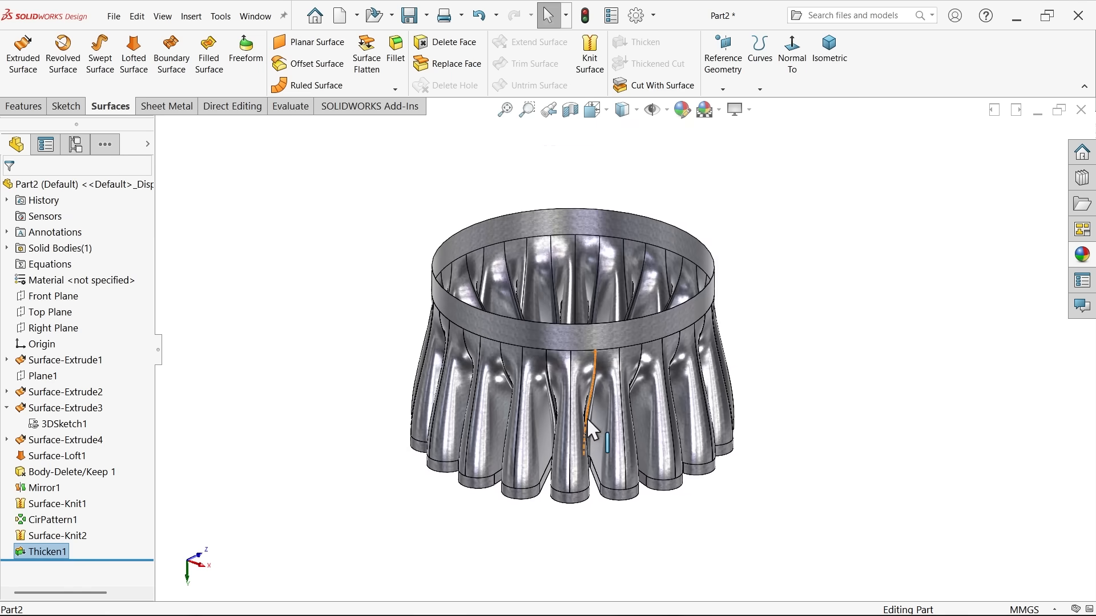
{"action": "middle_click_drag", "start_coordinate": [587, 421], "coordinate": [531, 365]}
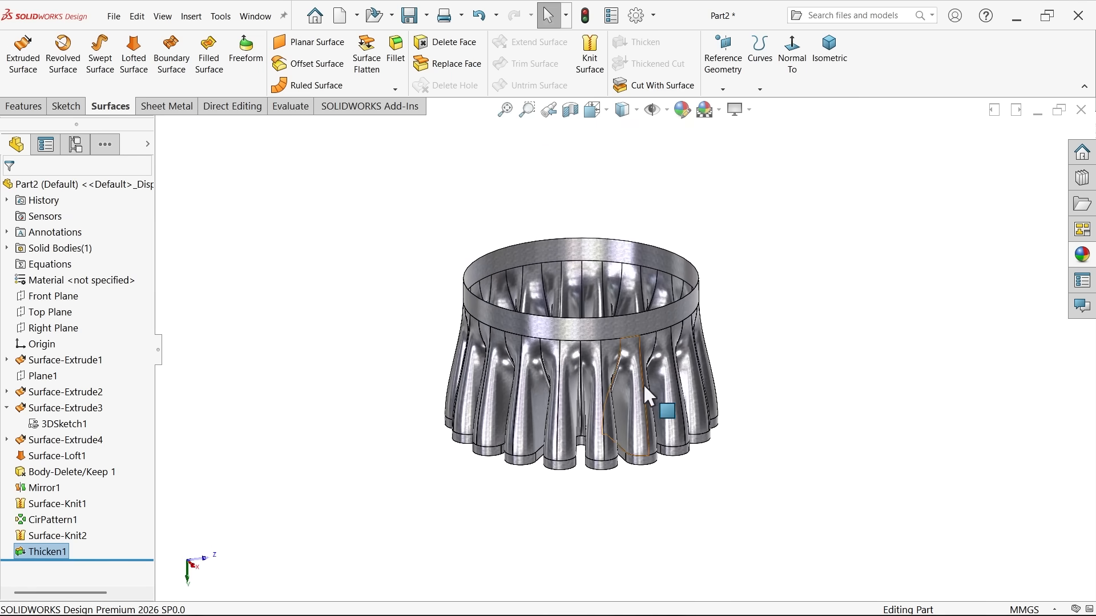
{"action": "scroll", "coordinate": [649, 394], "scroll_direction": "down", "scroll_amount": 4}
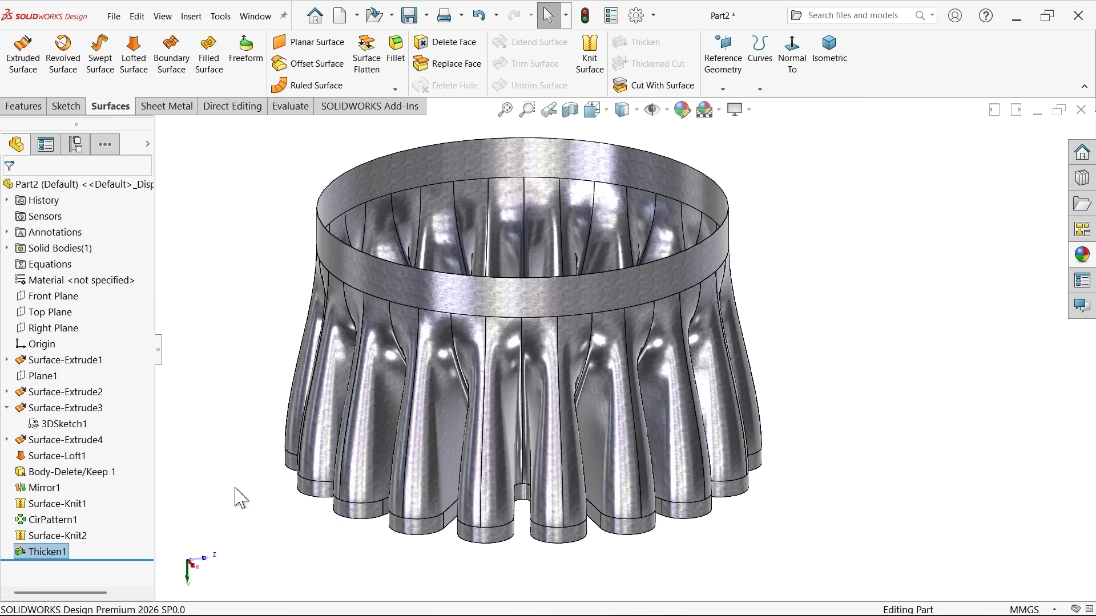